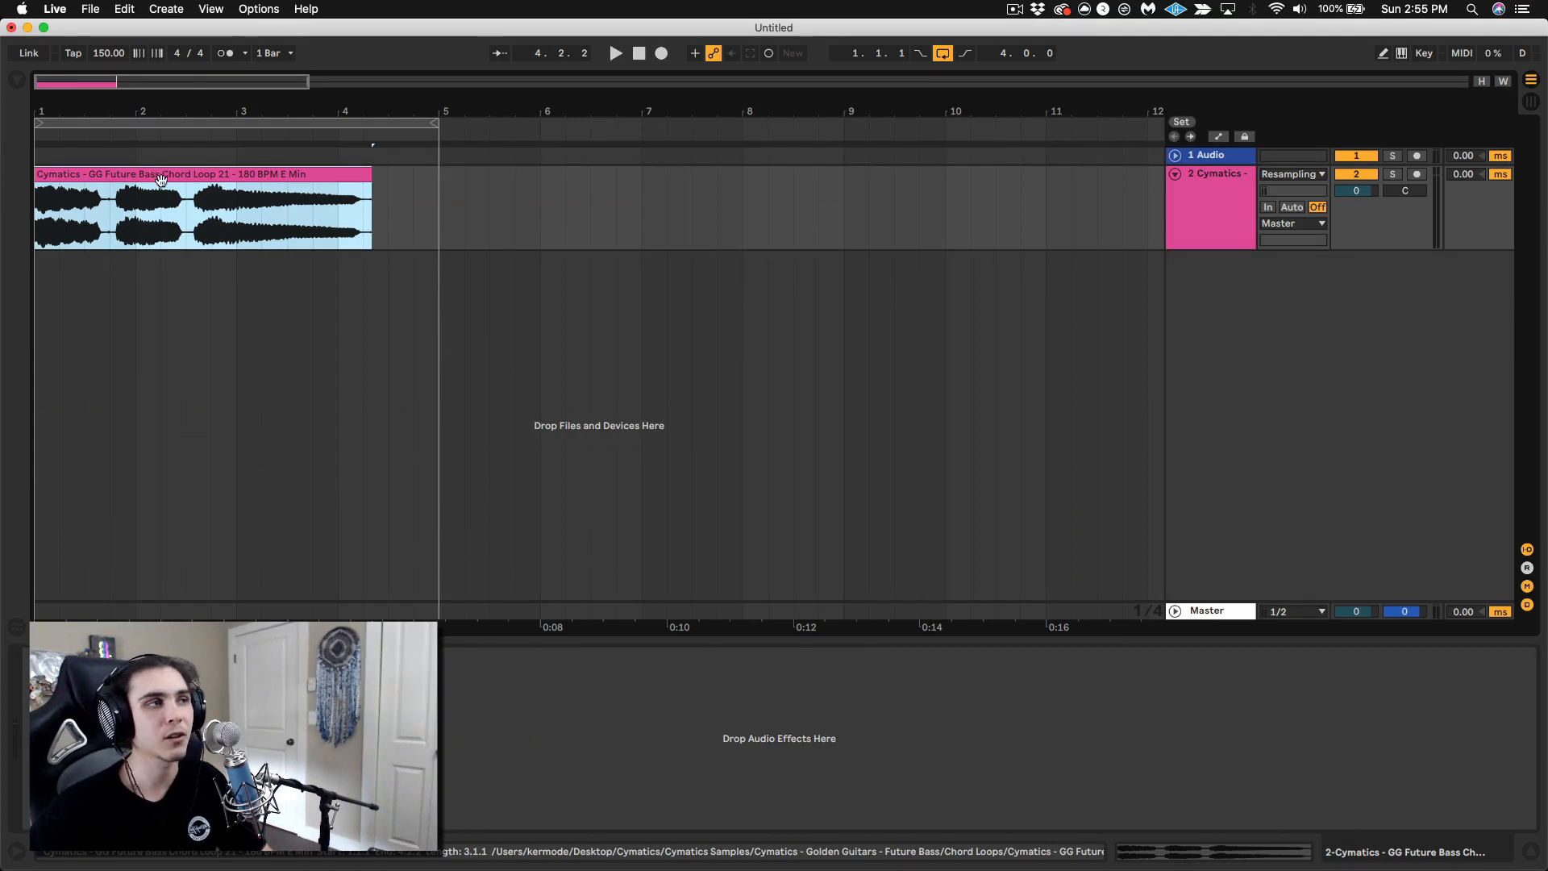
Play the guitar chord loop clip on track 2 to audition the dry sound, then stop playback.
click(157, 174)
key(space)
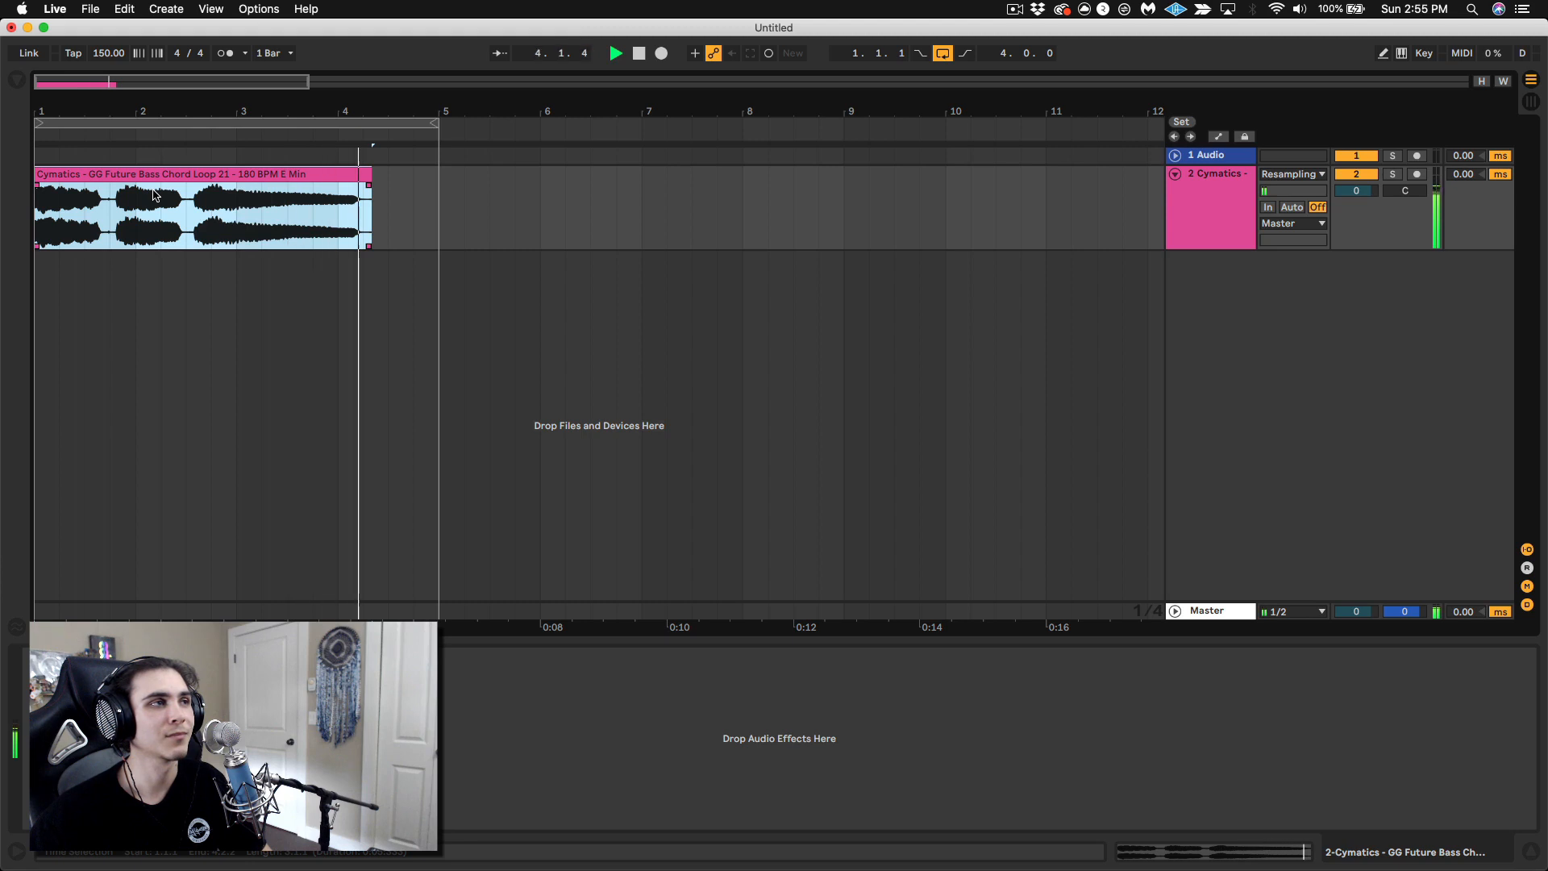
key(space)
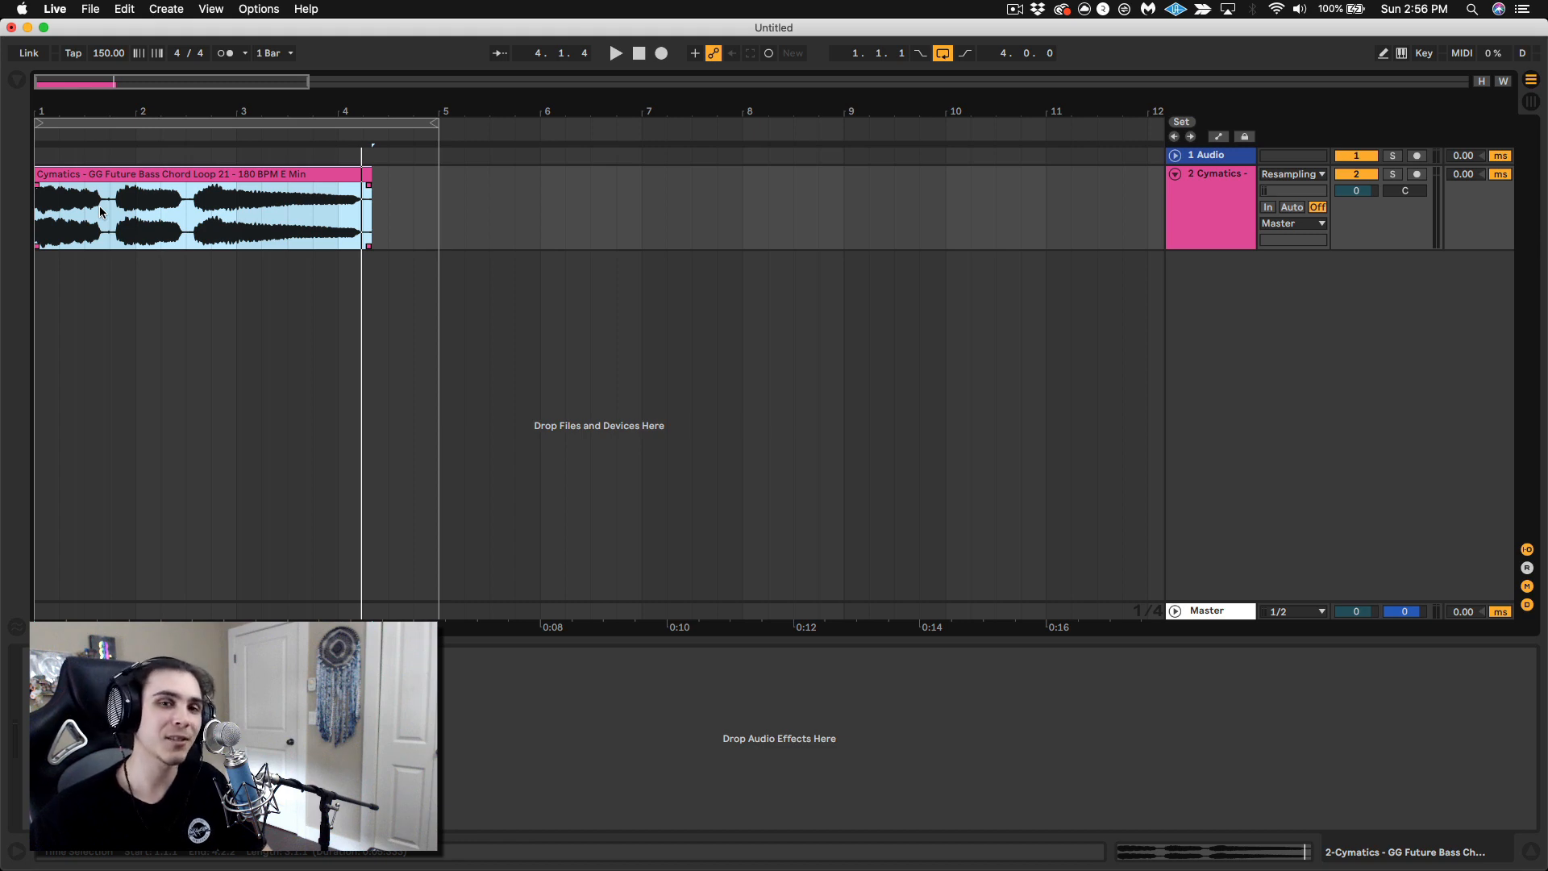
Reopen the browser, clear the guitar search, and add EQ Eight from the audio effects to the guitar loop's track.
click(15, 82)
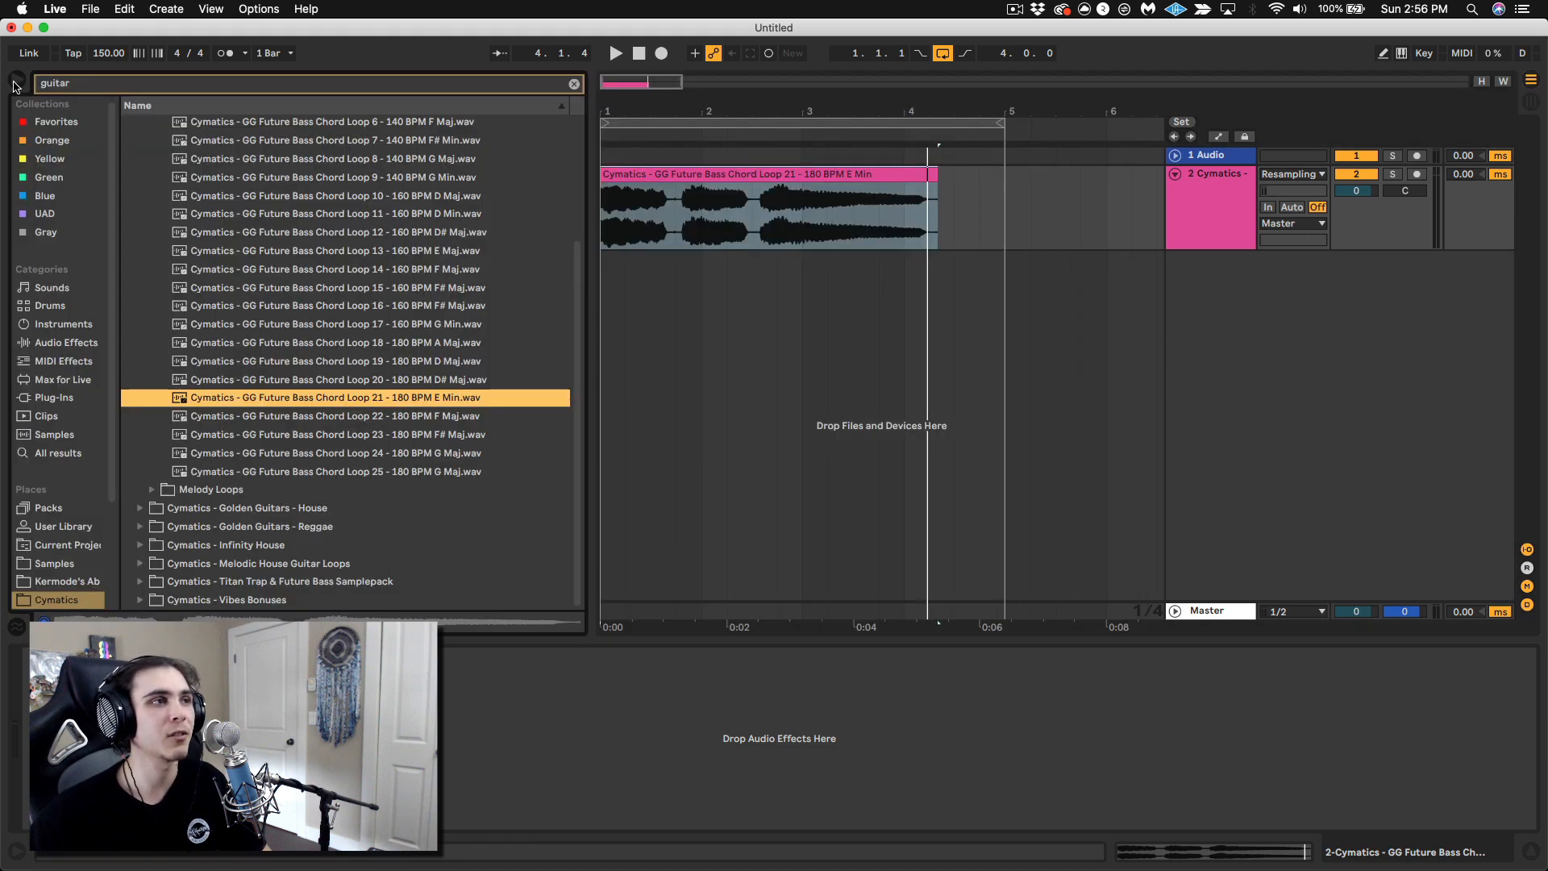
click(574, 84)
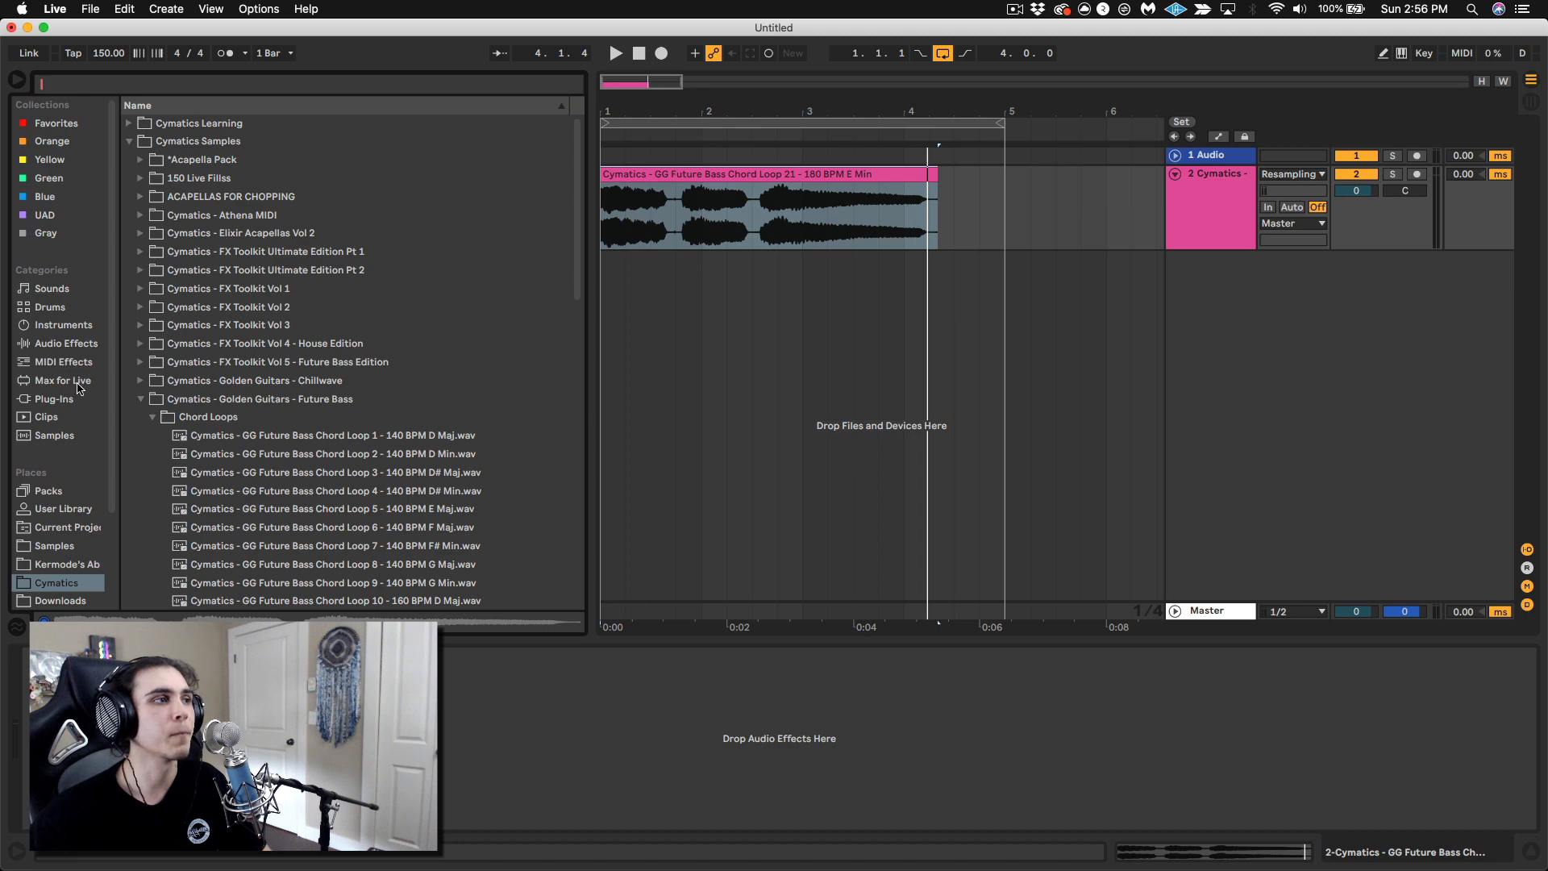
drag(175, 159, 662, 214)
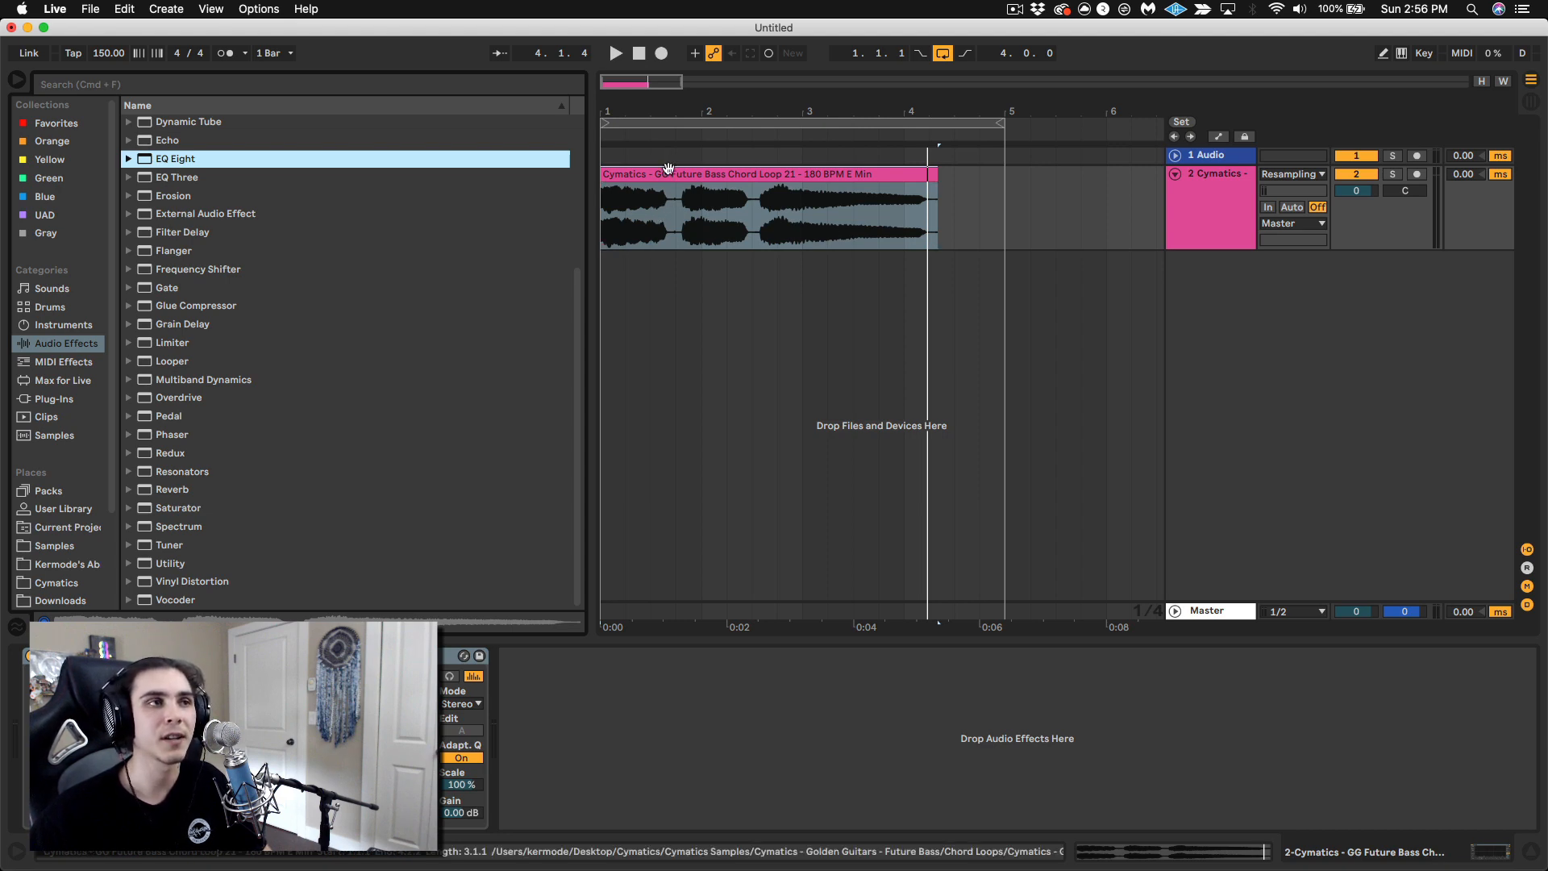
click(655, 225)
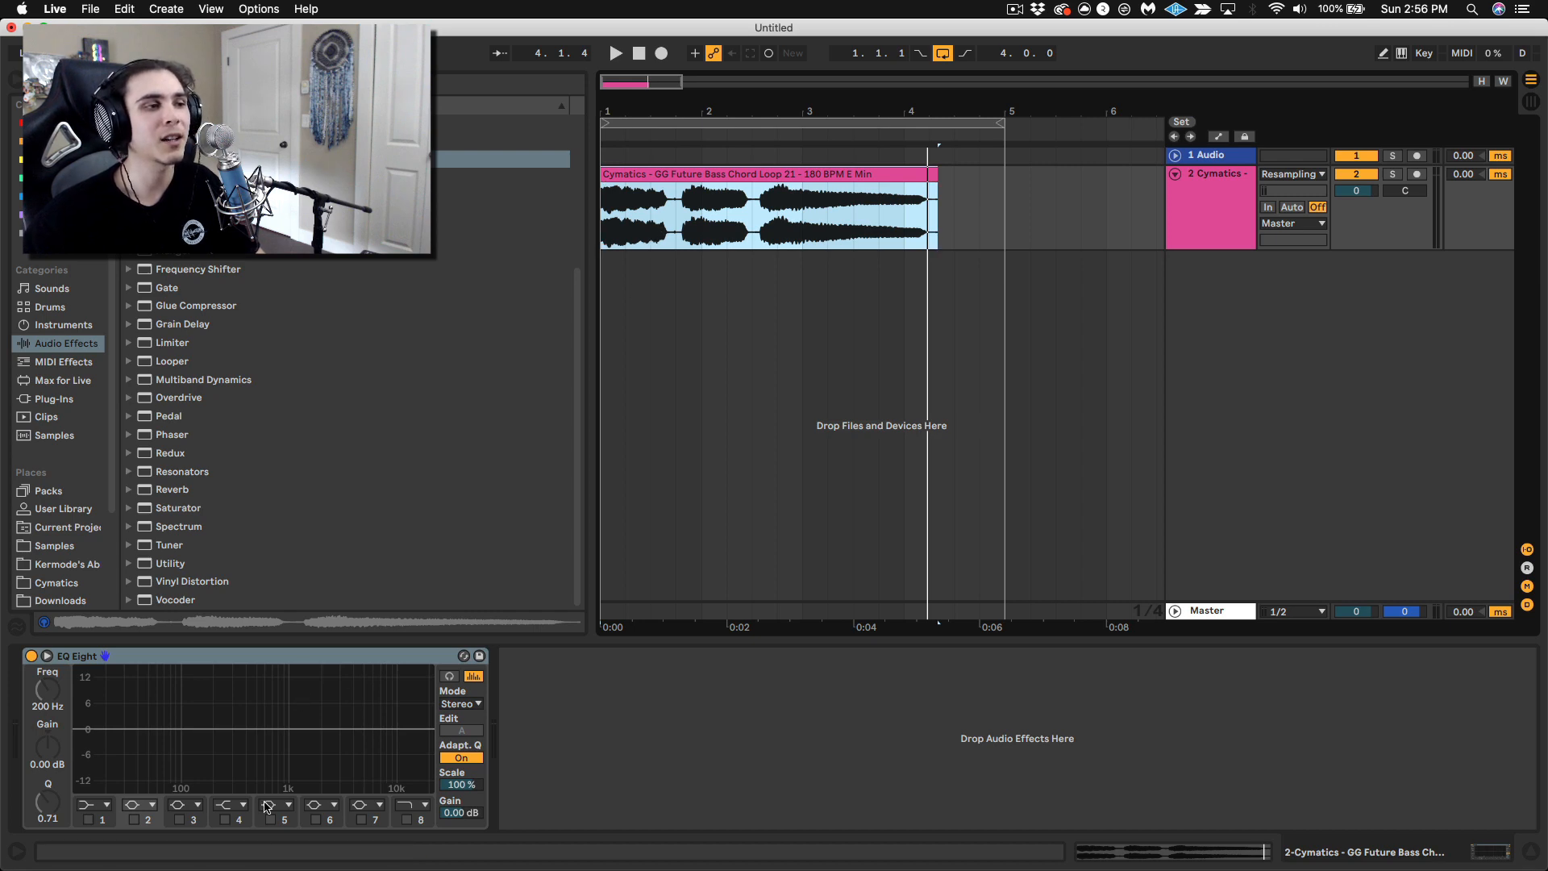
Enable EQ Eight band 8 as a high cut at about 7.42 kHz and band 1 as a low cut at about 111 Hz.
click(404, 821)
drag(420, 746, 378, 745)
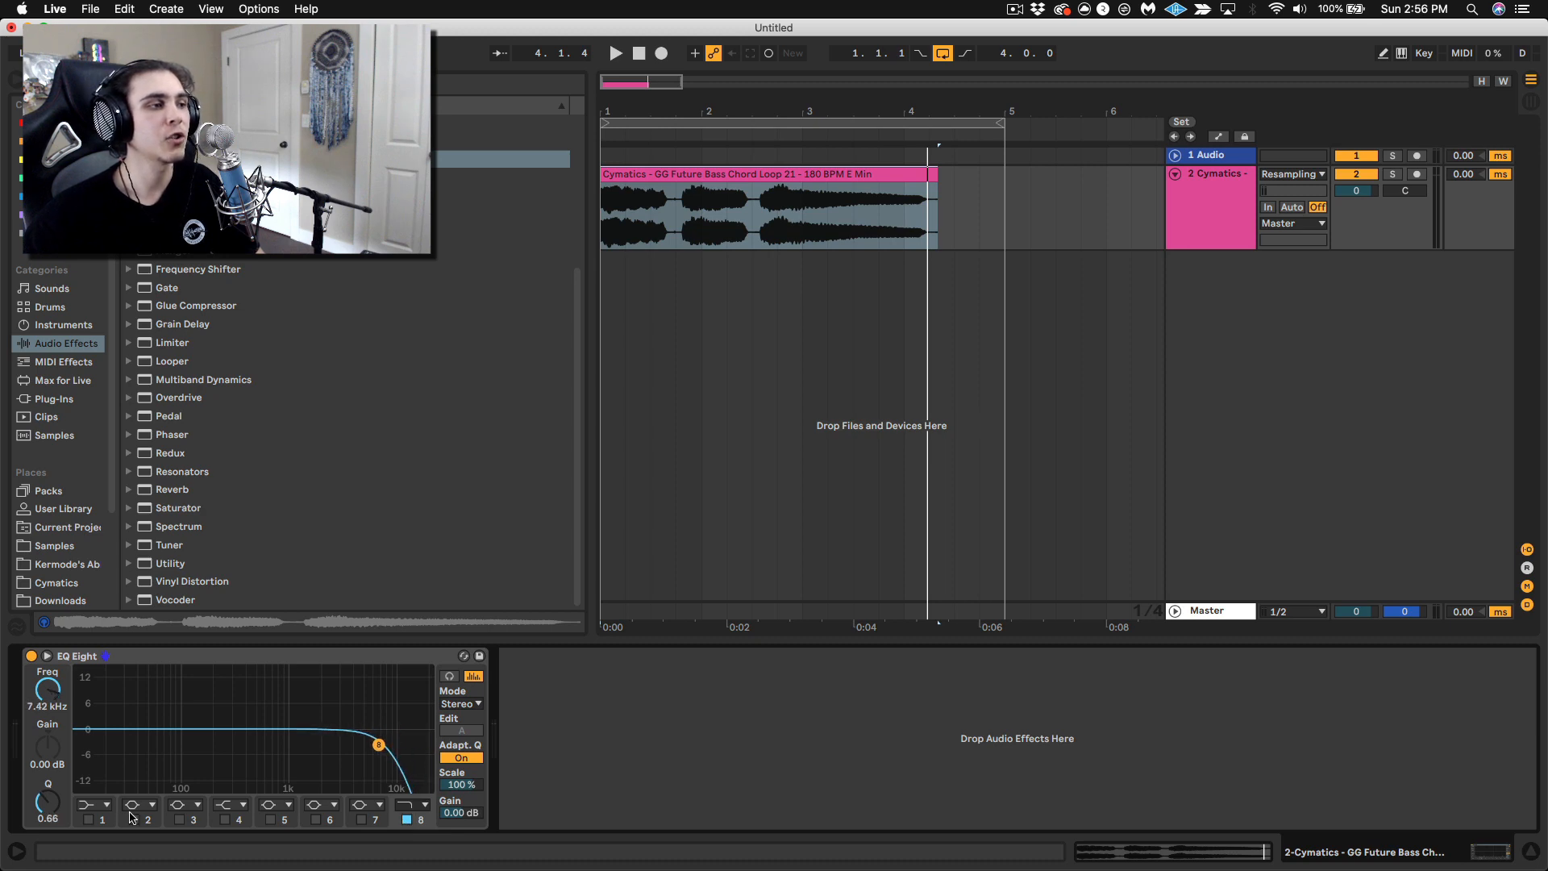
click(87, 820)
click(93, 805)
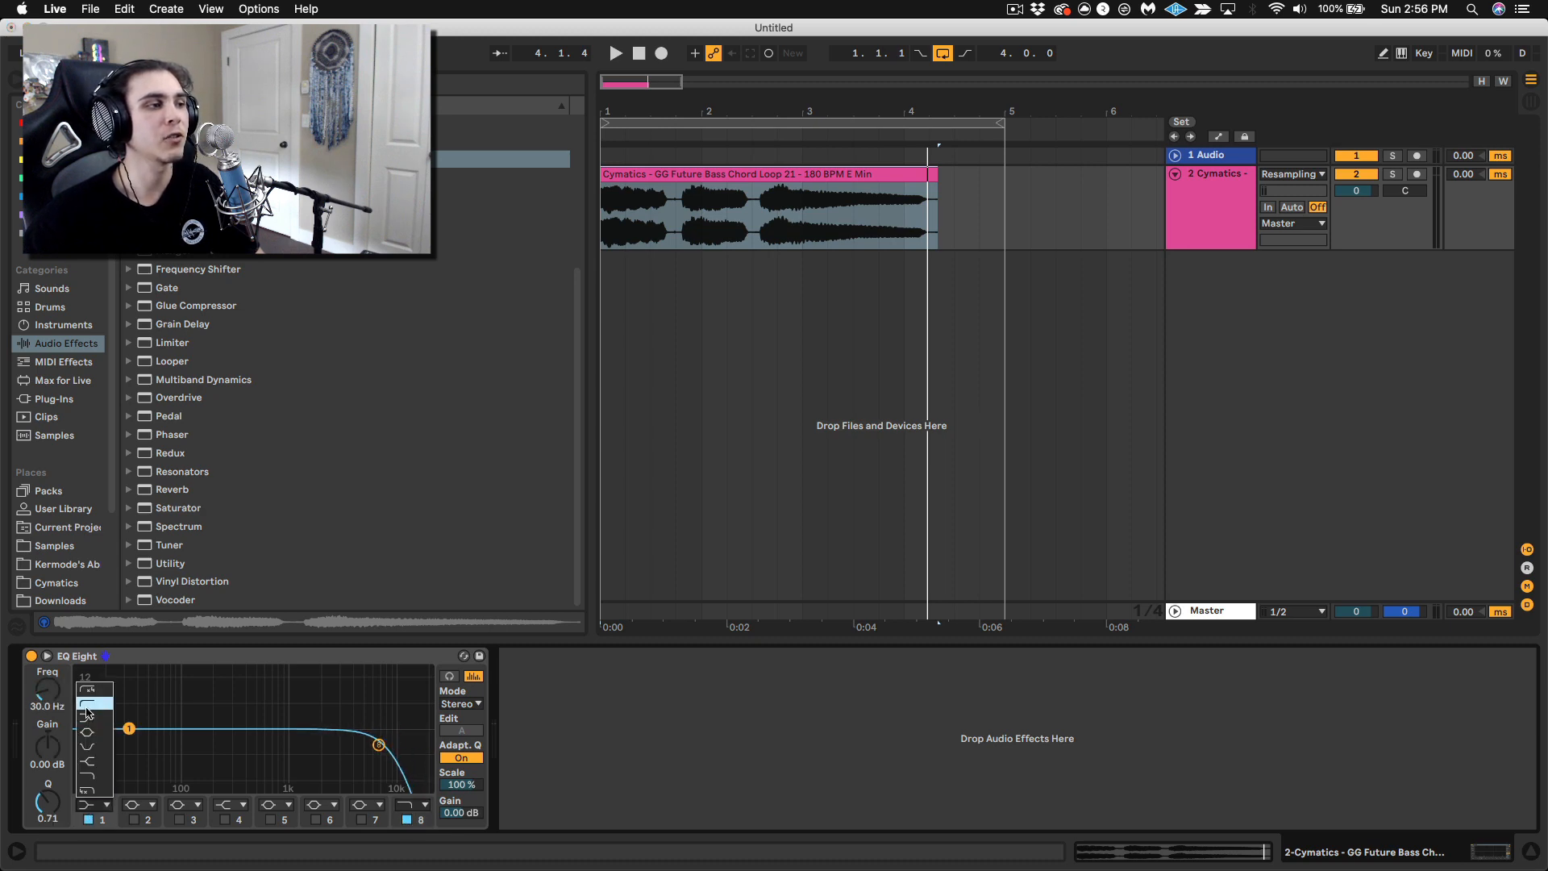
click(117, 729)
drag(129, 742, 187, 742)
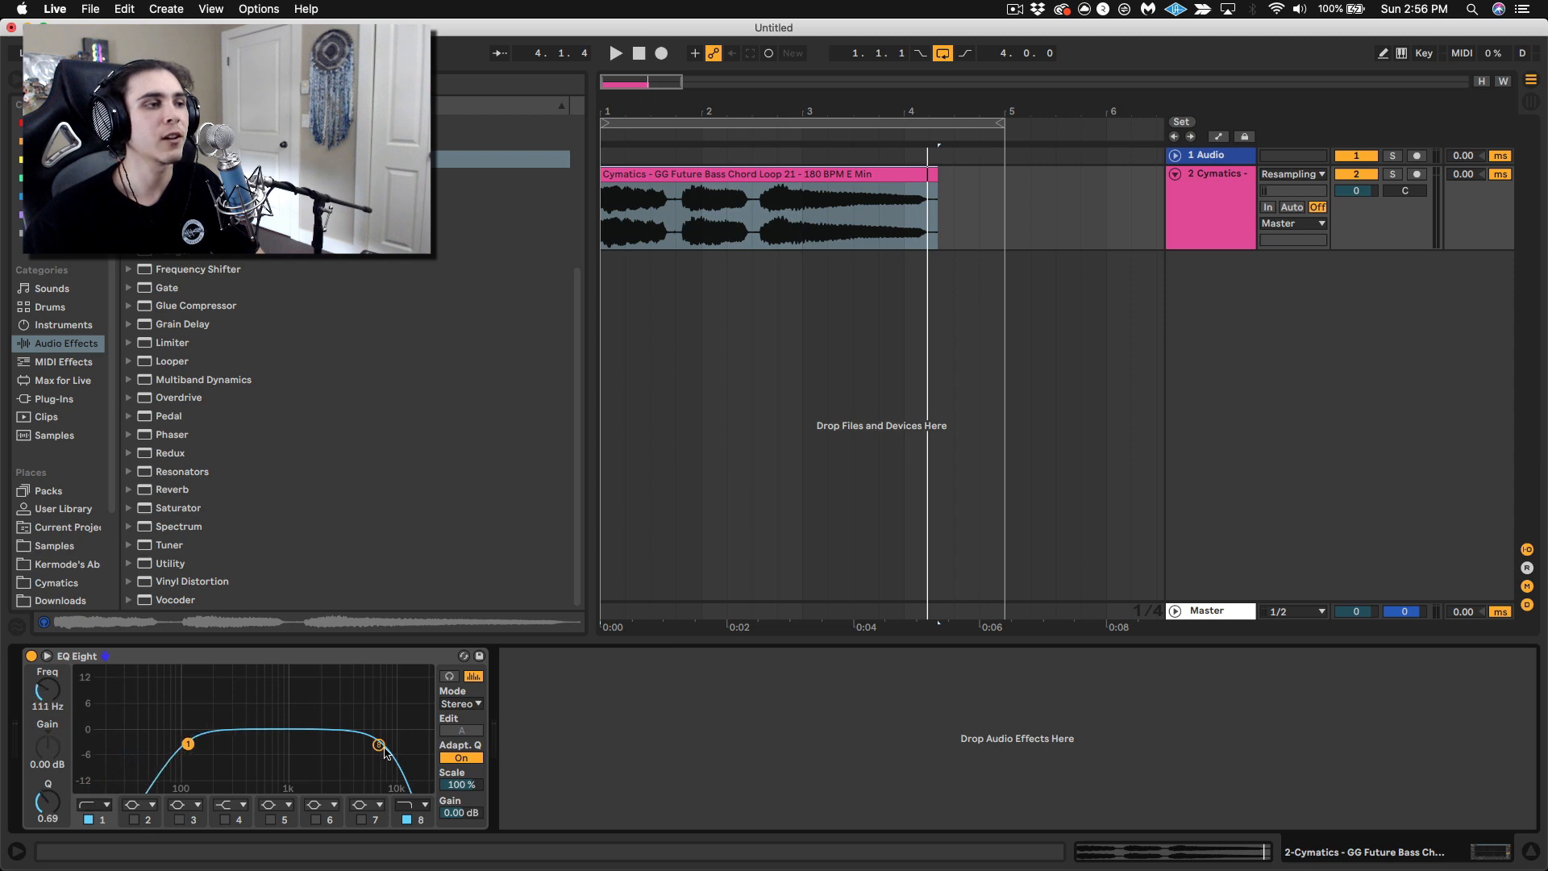
Narrow the EQ during playback by raising the low cut slightly and lowering the high cut to about 3.03 kHz.
drag(378, 744, 362, 742)
drag(188, 742, 203, 746)
key(space)
drag(362, 743, 338, 741)
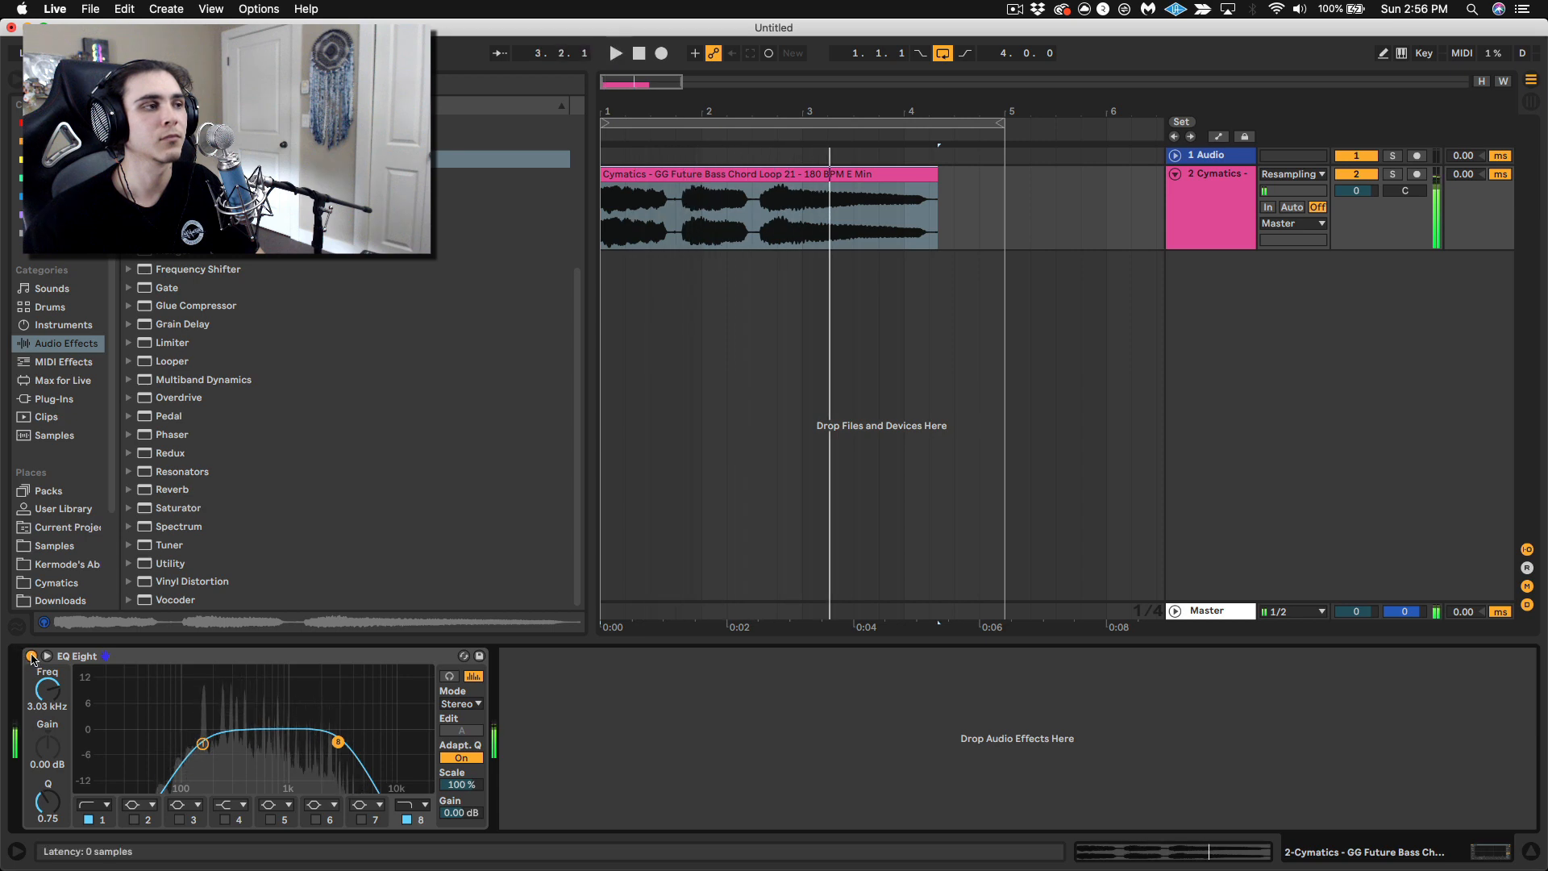
Bypass and re-enable EQ Eight during playback to compare the filtered and dry loop, then stop.
click(31, 656)
click(31, 657)
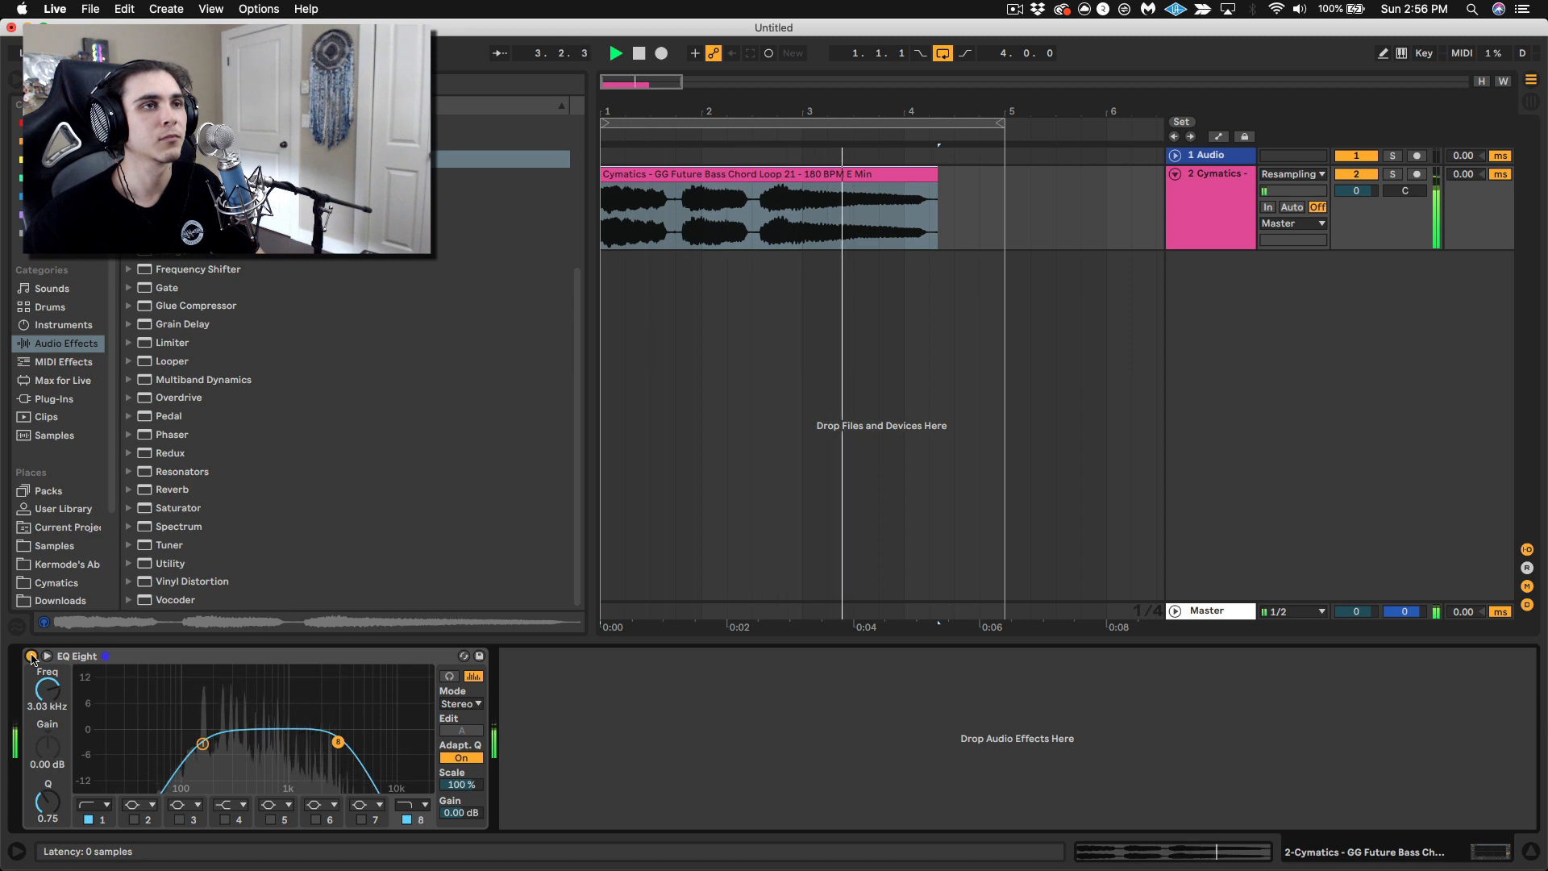
key(space)
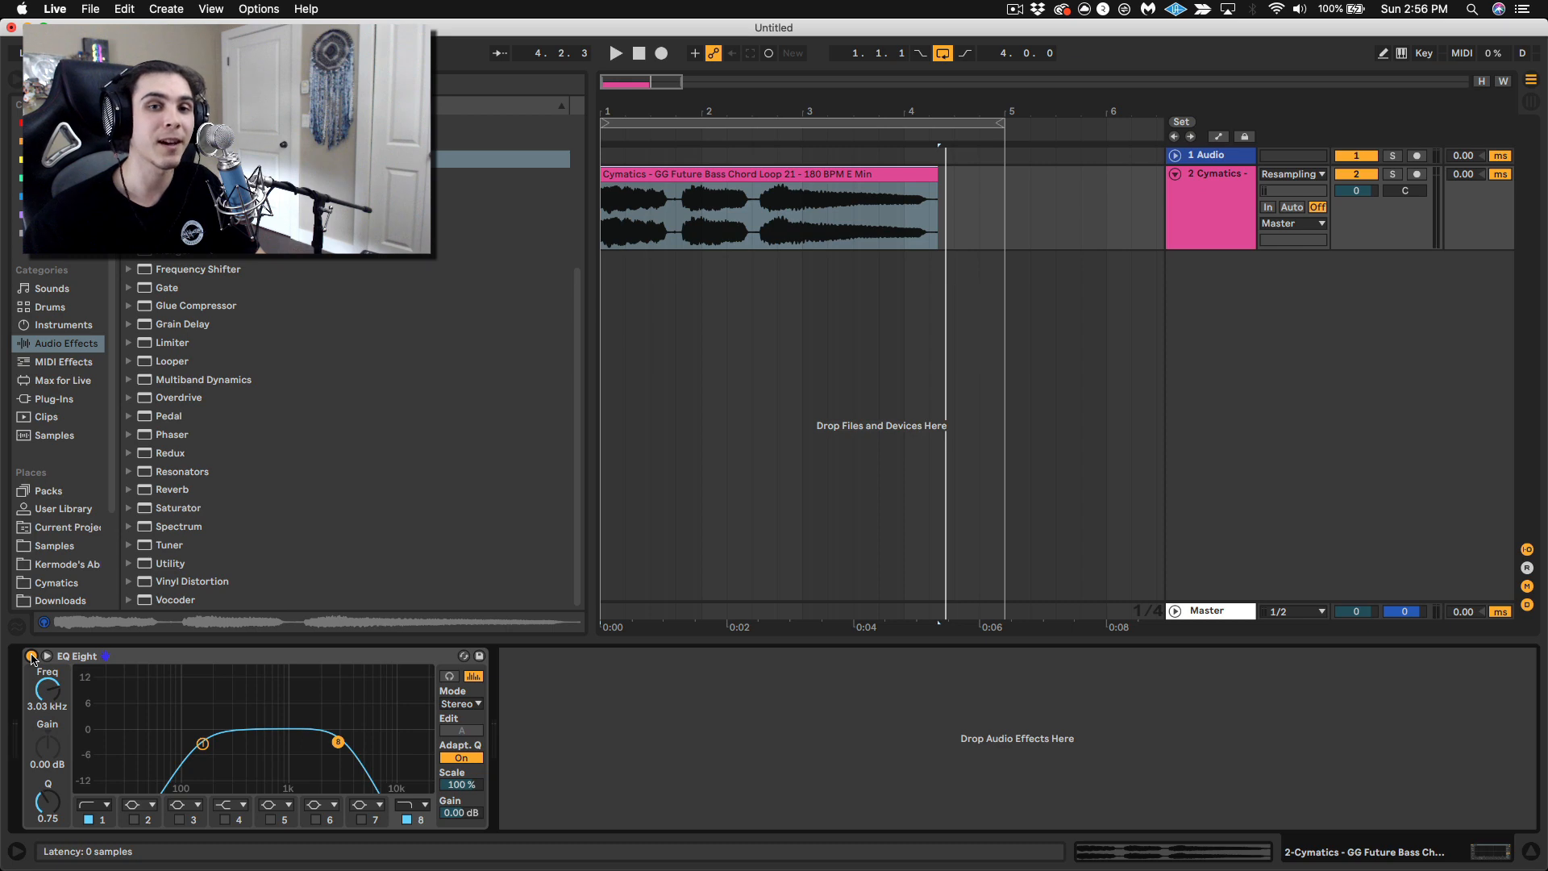
Add Erosion and Vinyl Distortion after the EQ on the guitar track, and switch Vinyl Distortion off.
click(617, 166)
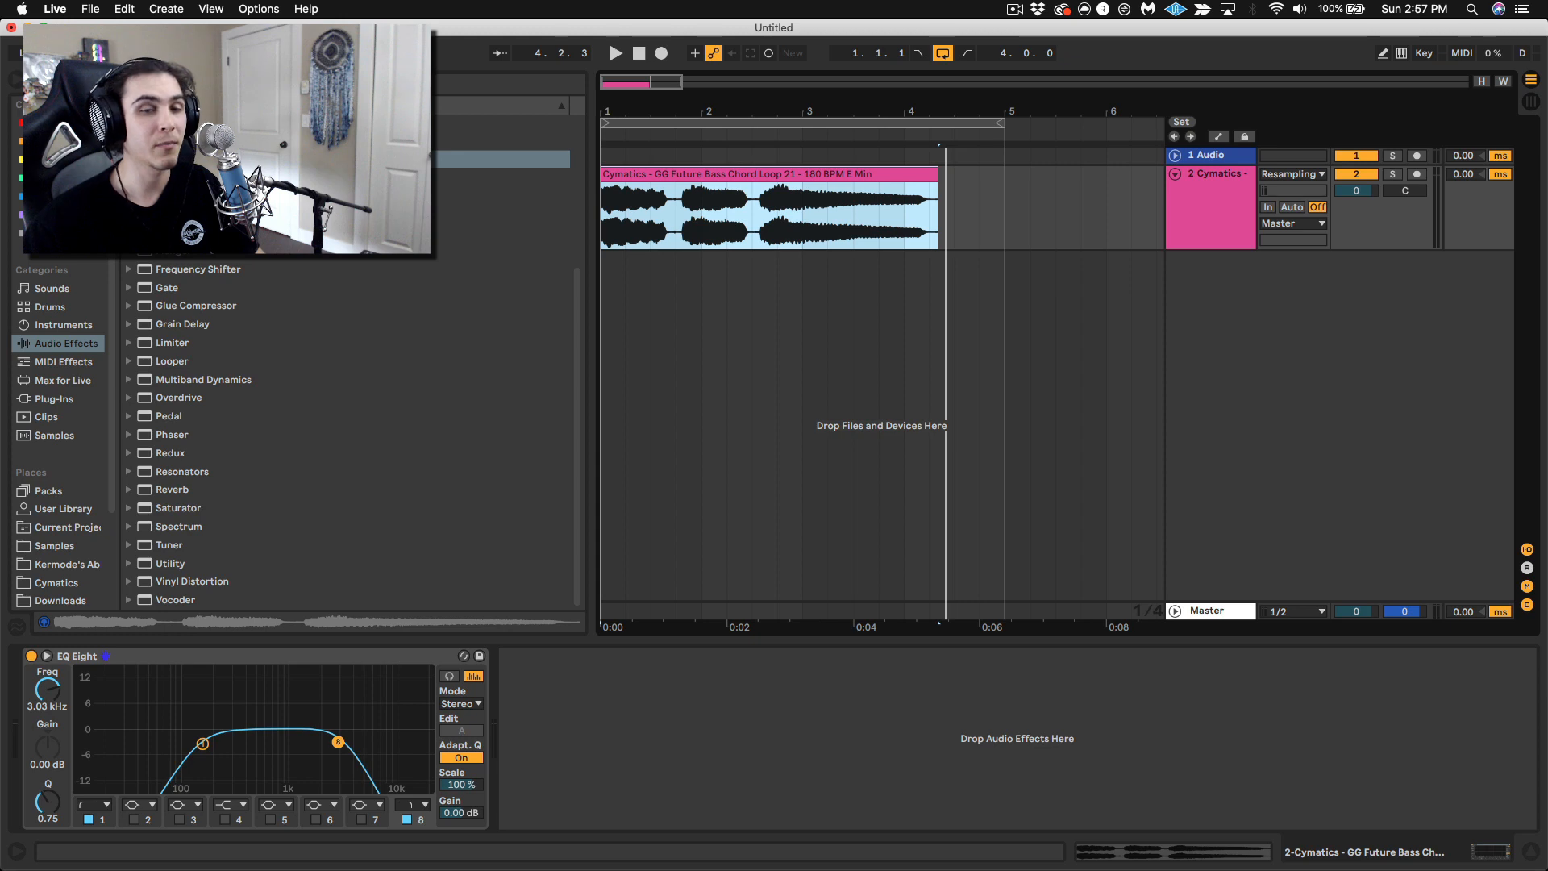
double_click(174, 196)
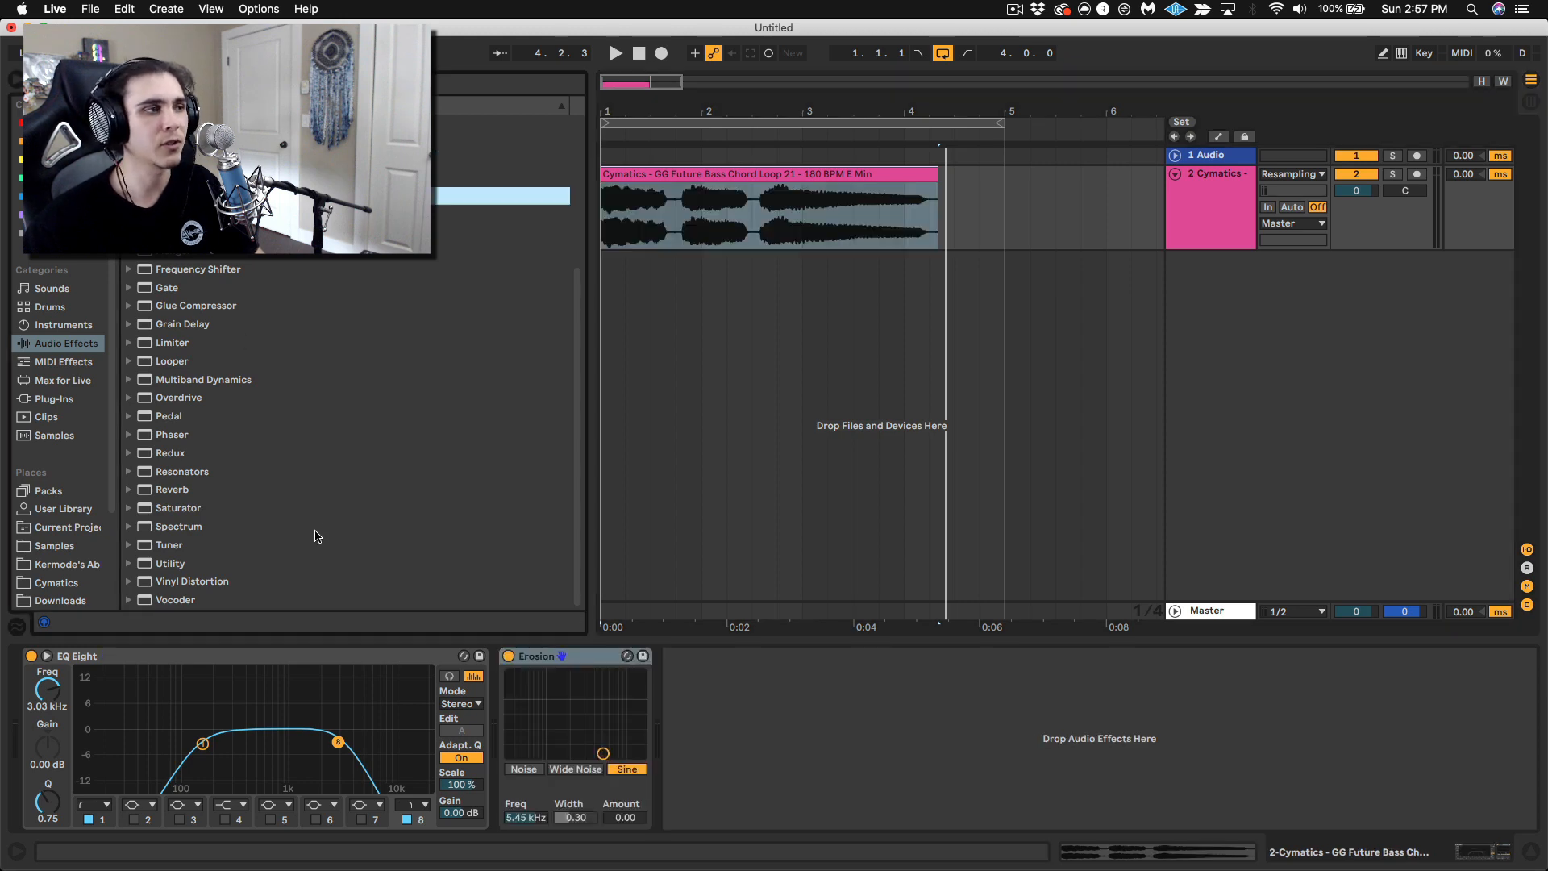
double_click(184, 581)
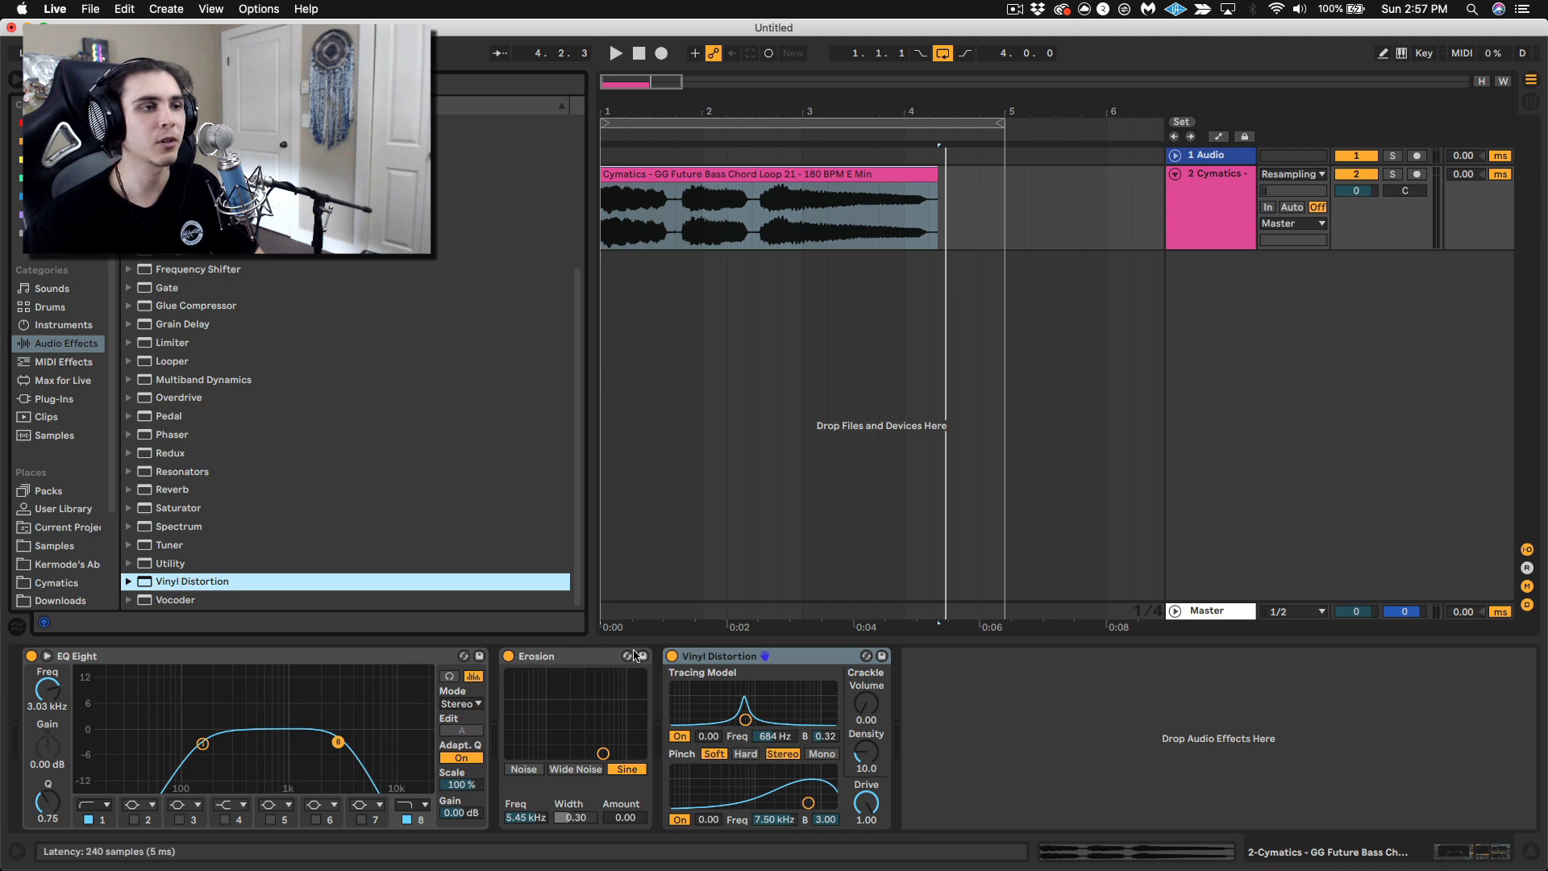
click(672, 656)
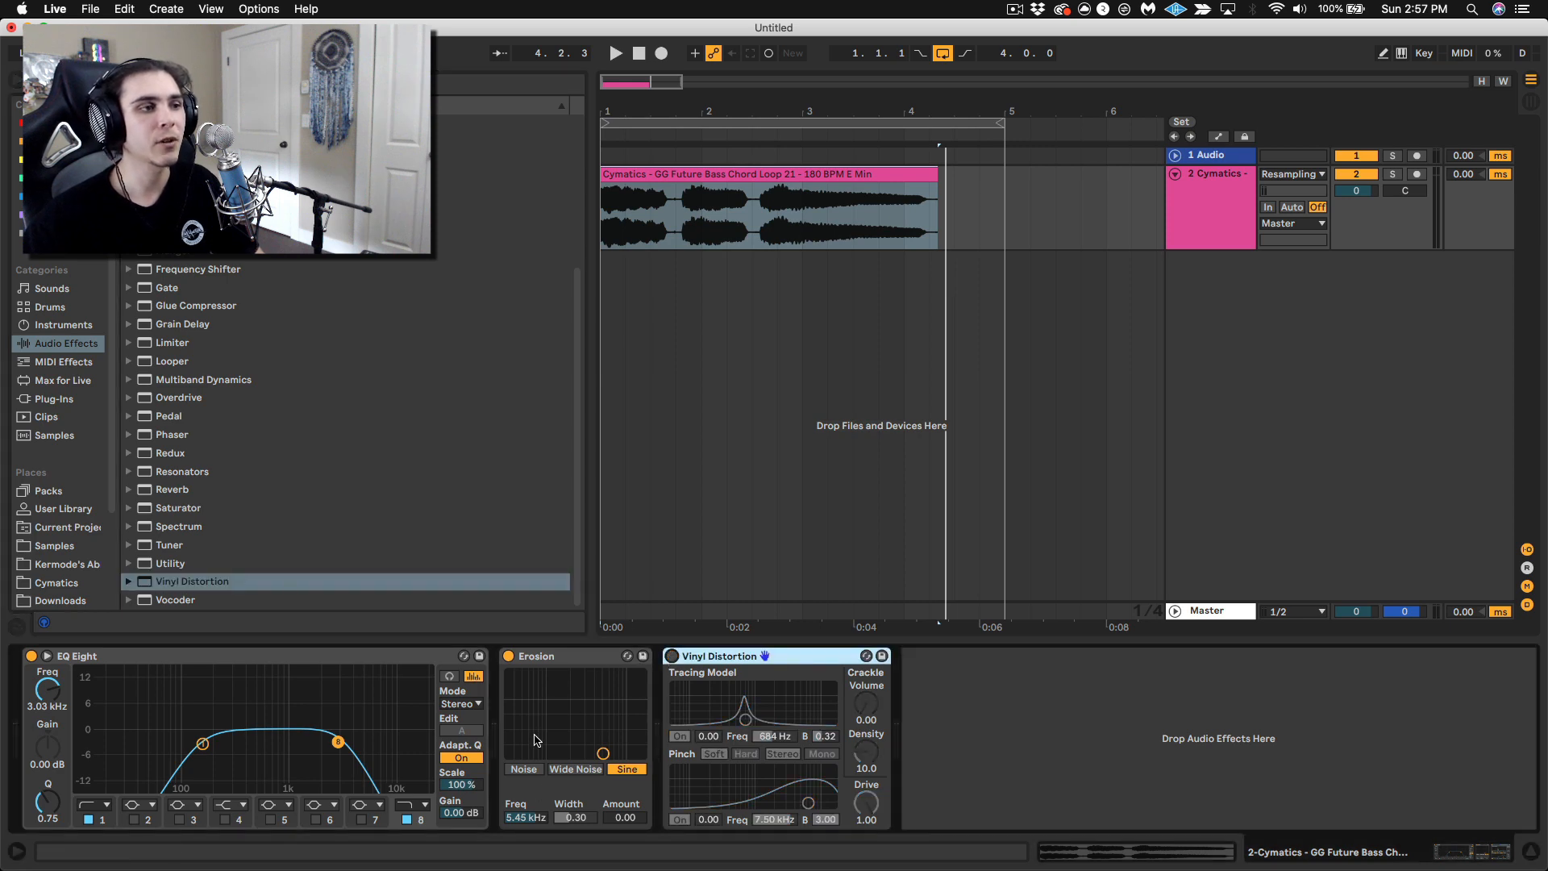
Set Erosion to Noise mode with frequency about 4.60 kHz, width 0.94 and amount 63.3.
click(565, 770)
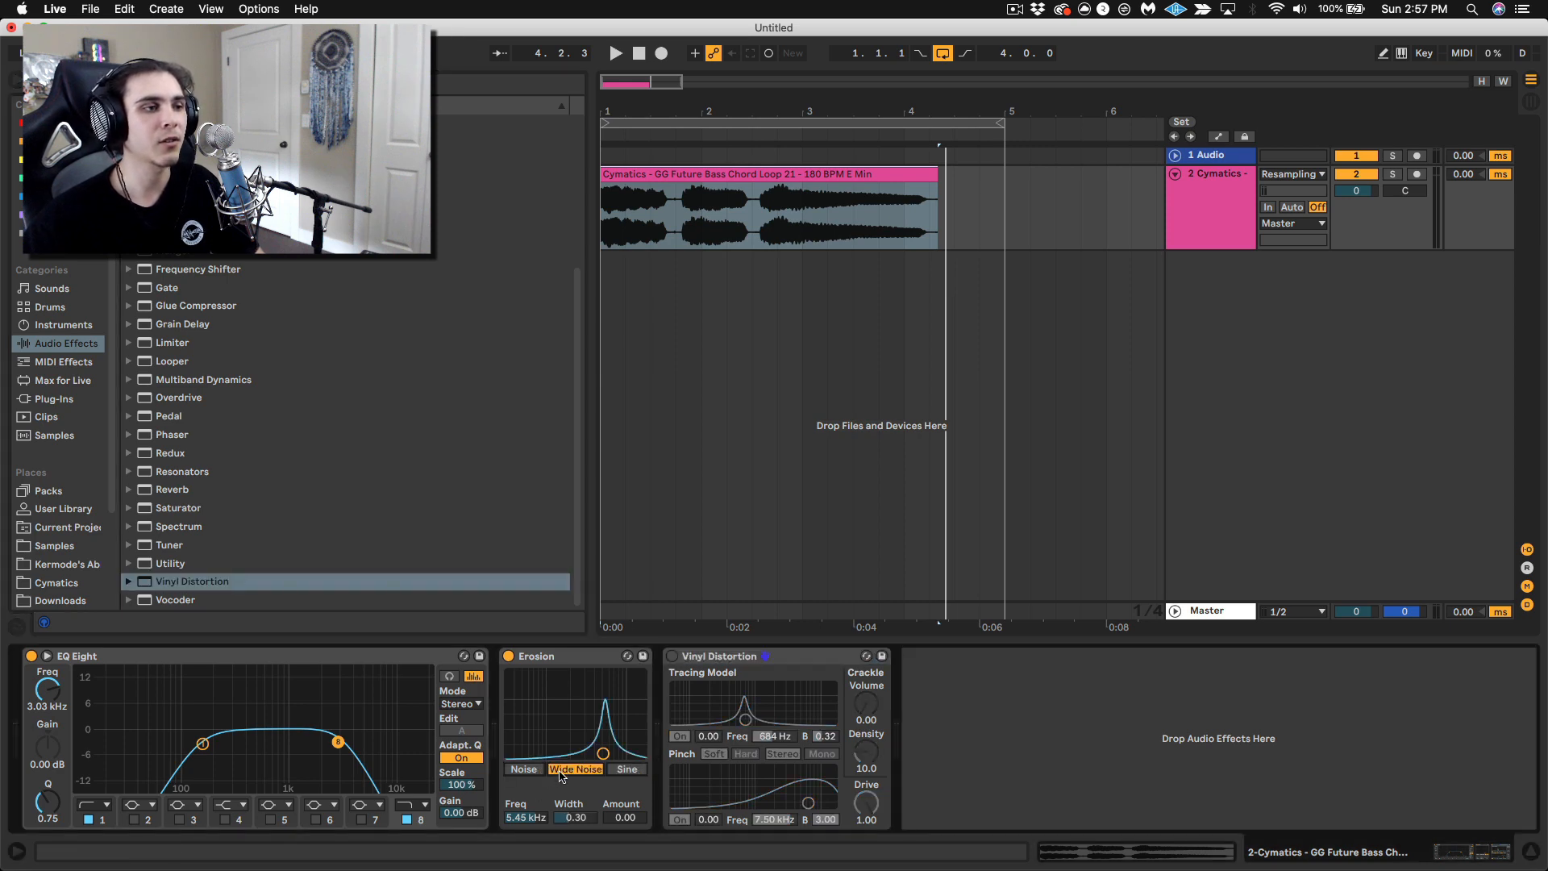
click(538, 772)
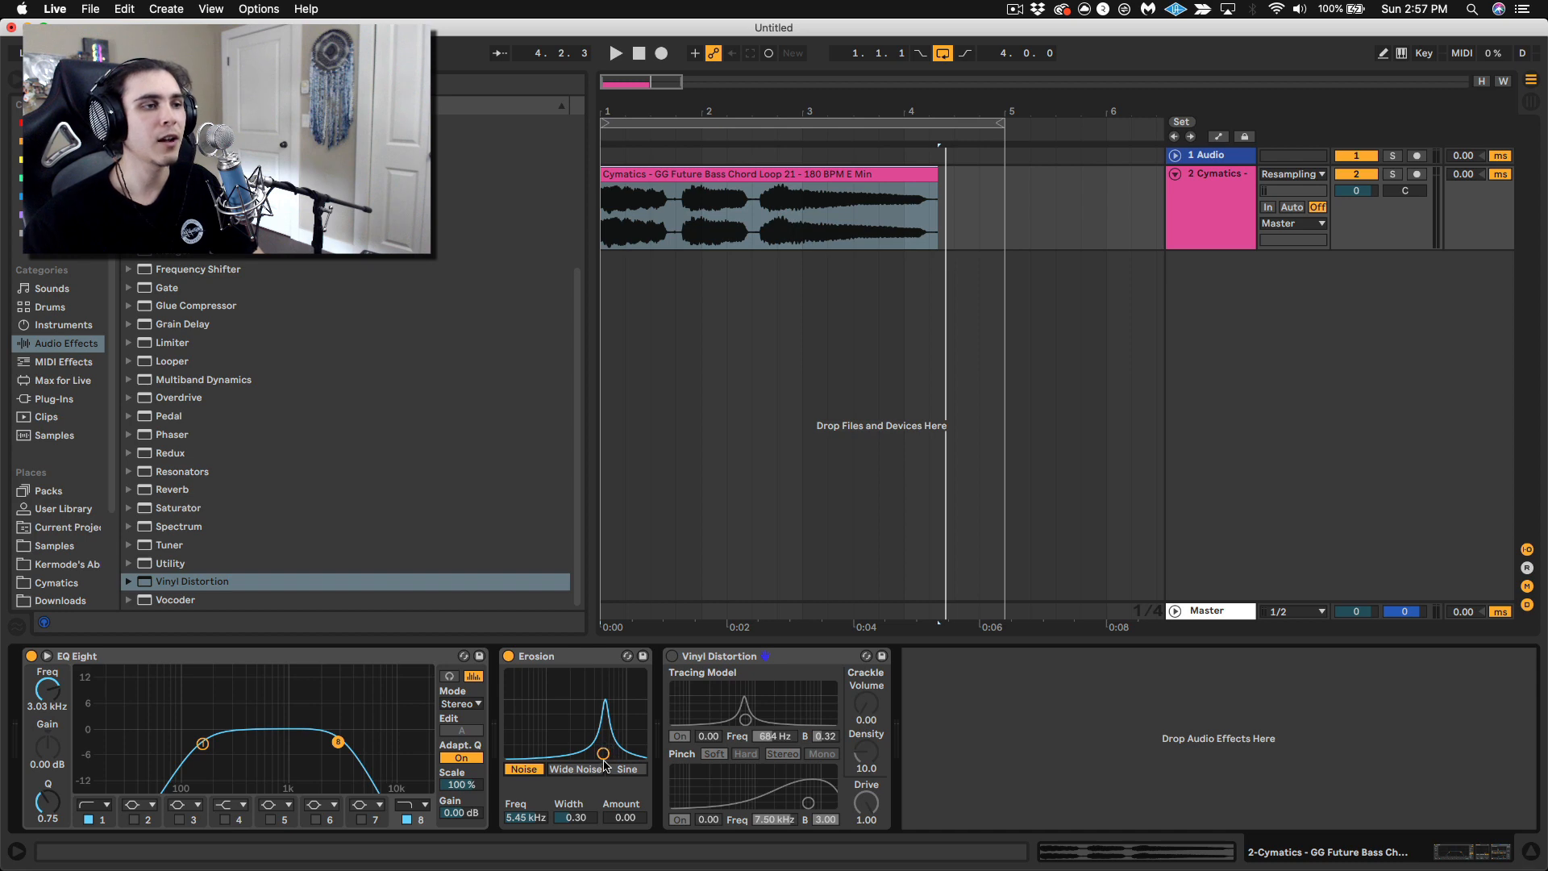
drag(606, 758, 603, 701)
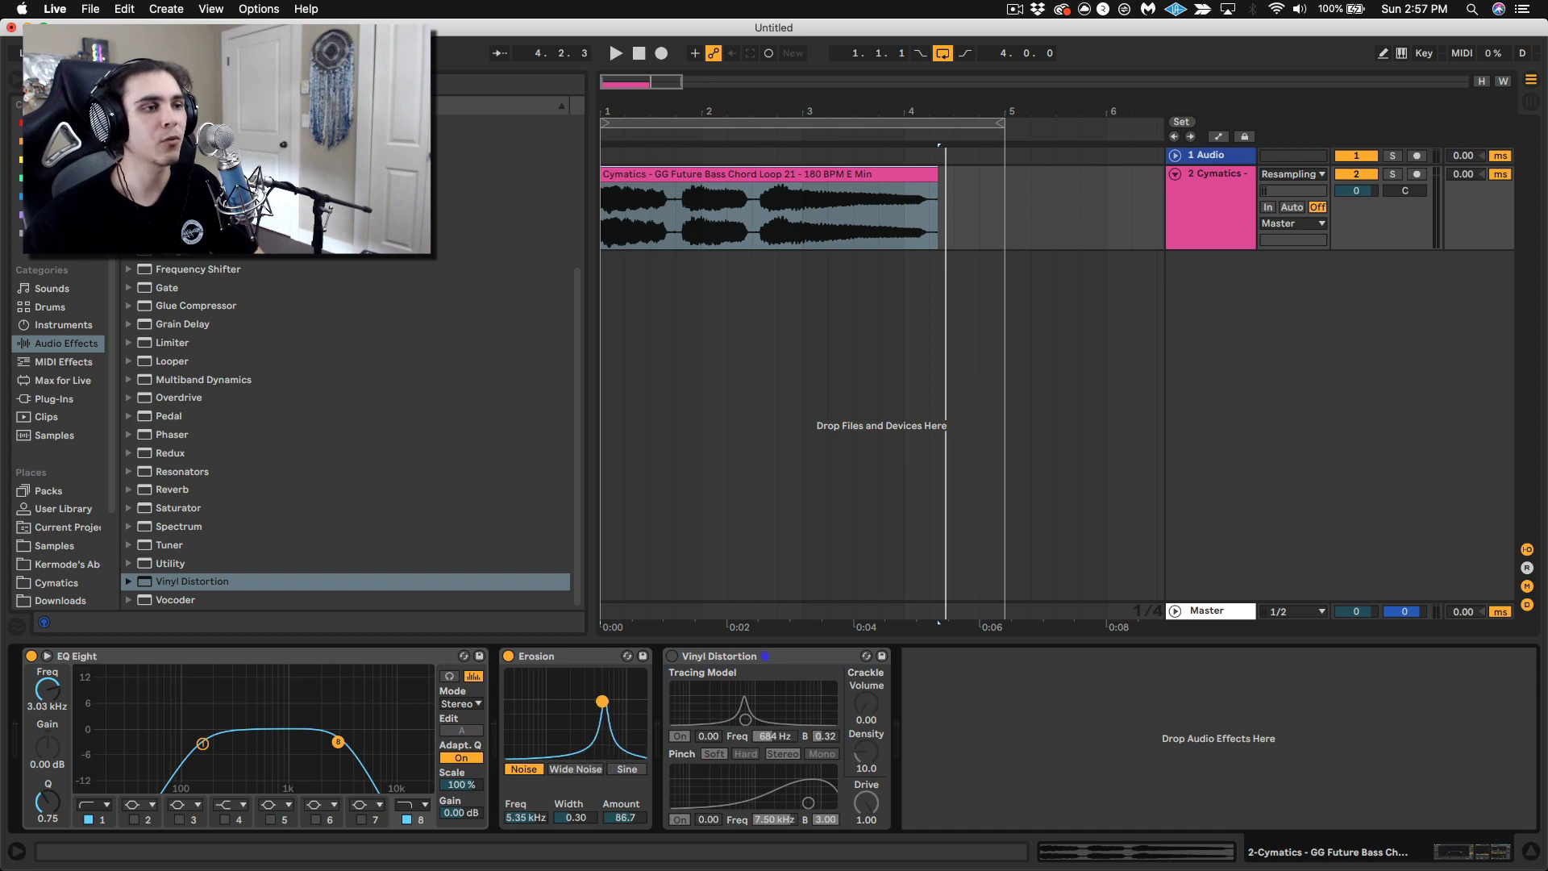
drag(578, 819, 613, 698)
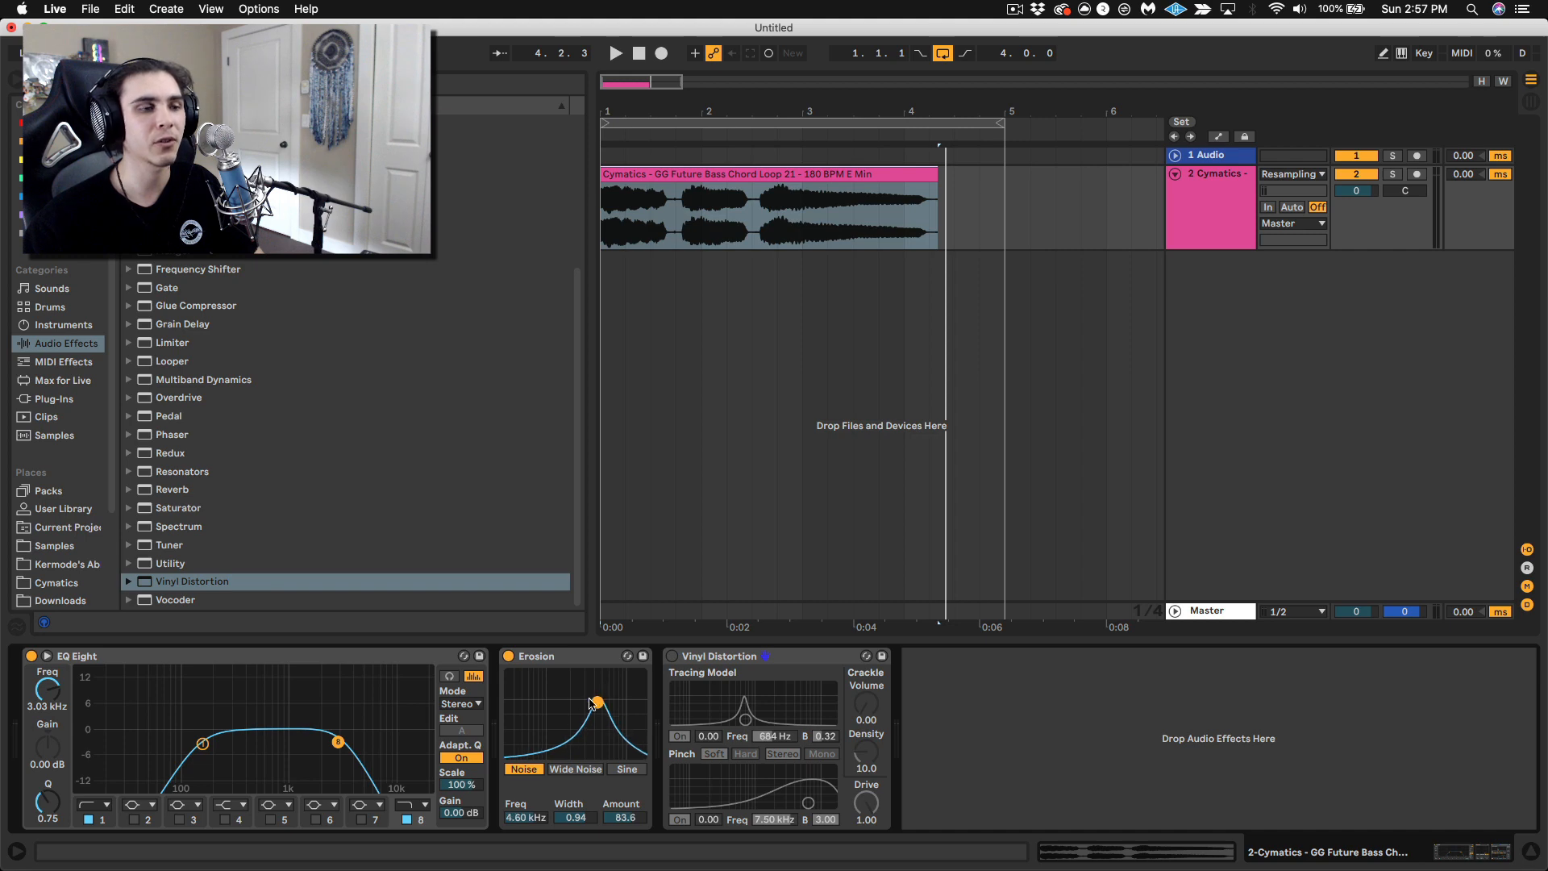
mouse_move(624, 818)
mouse_down()
mouse_move(624, 804)
mouse_move(624, 833)
mouse_up()
Audition the loop and retune Erosion to frequency 1.14 kHz, width 2.38 and amount 3.53.
key(space)
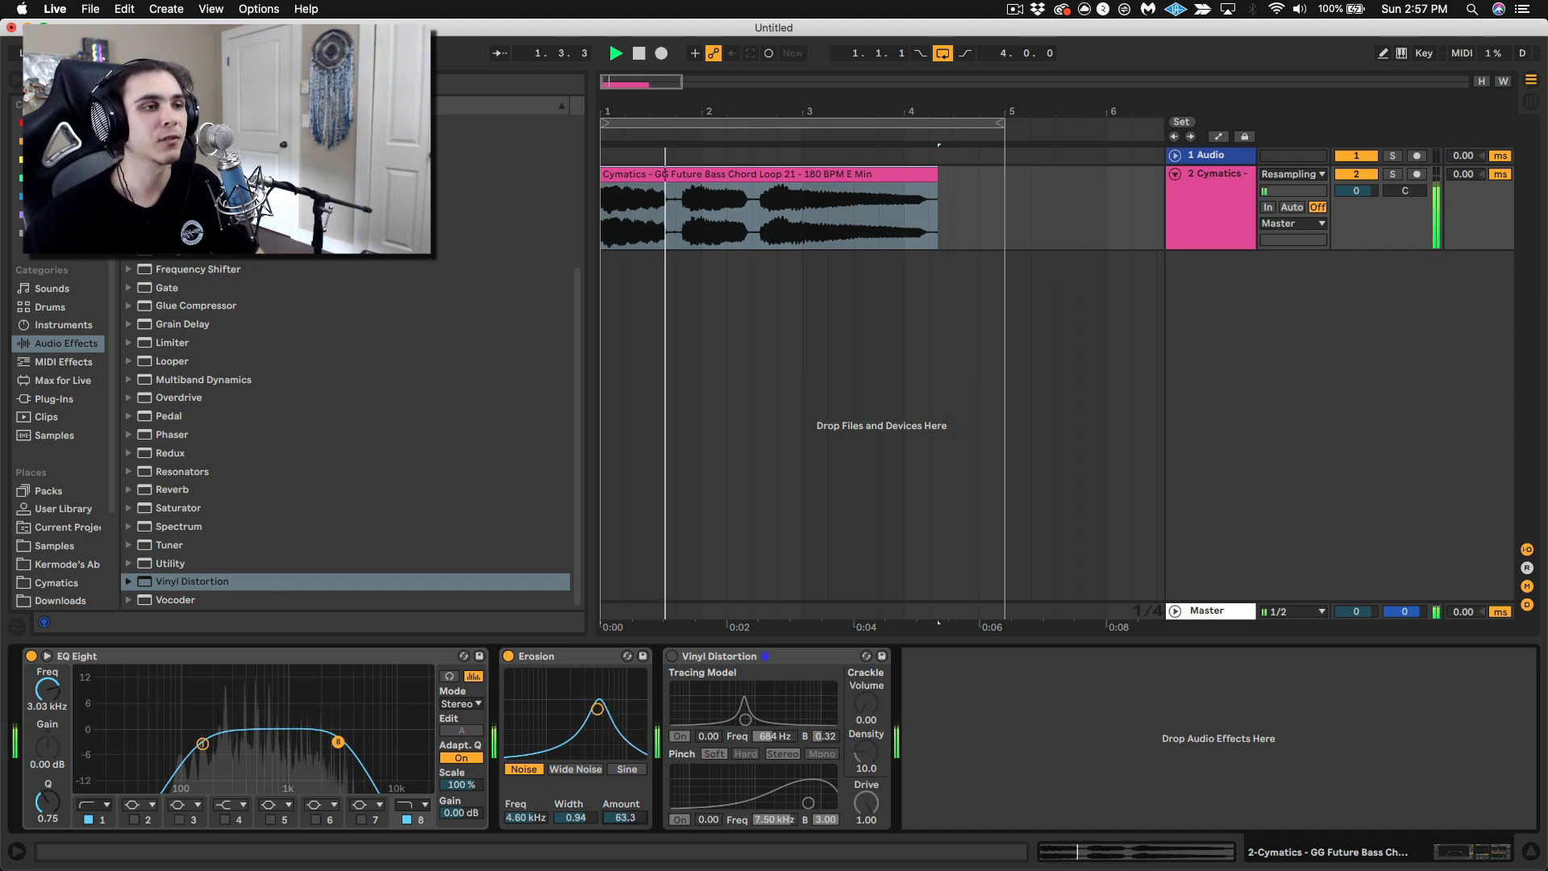
key(space)
drag(597, 709, 553, 743)
key(space)
key(space)
key(space)
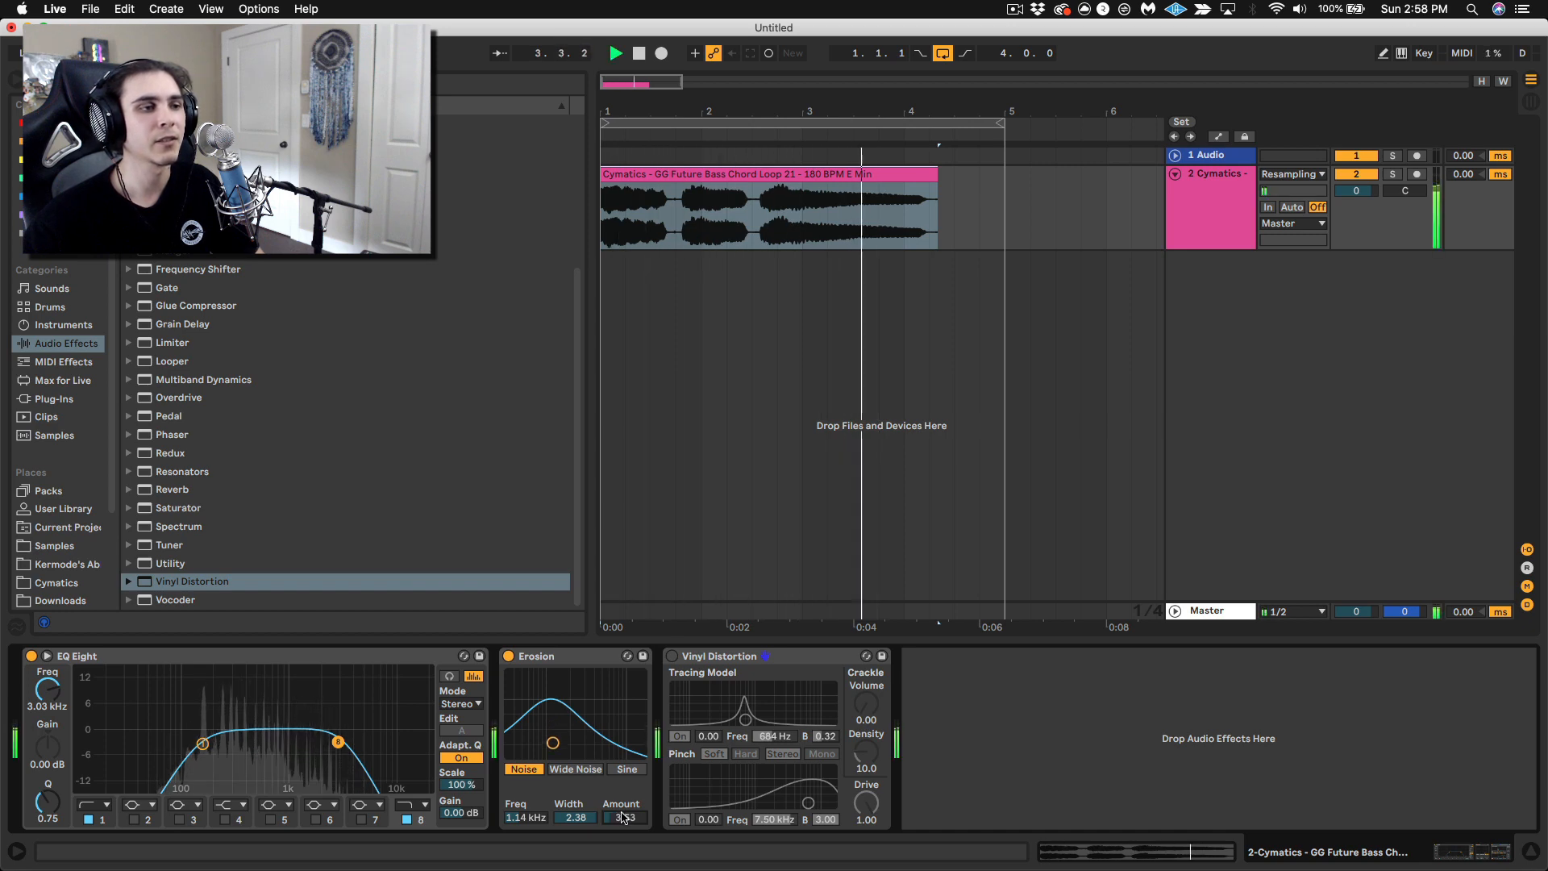
key(space)
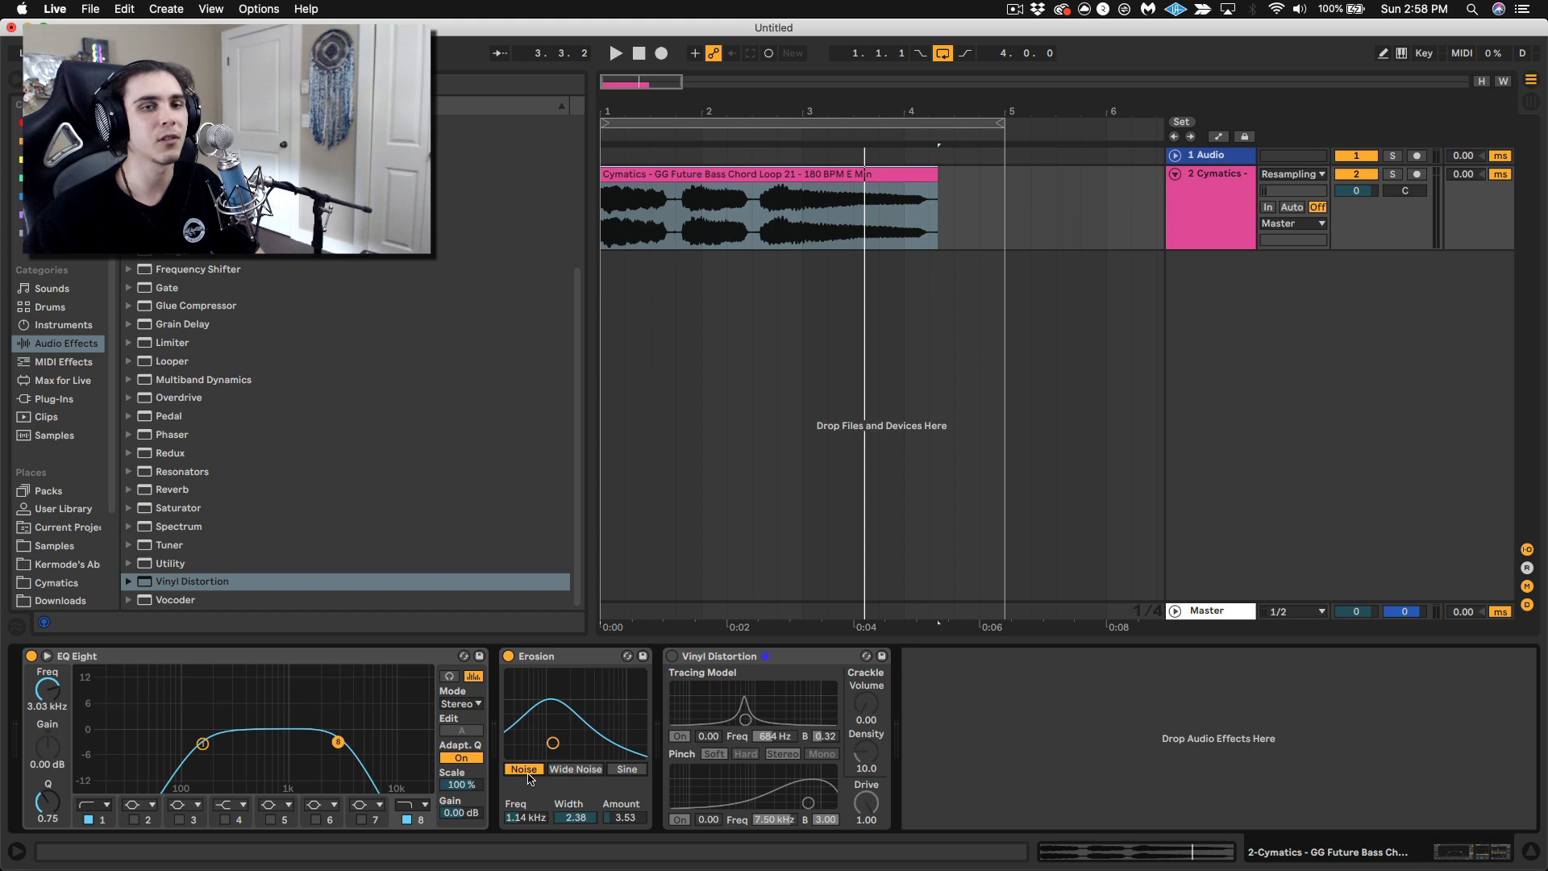
Raise Erosion's amount to 4.88 while the loop plays, then stop playback.
key(space)
drag(626, 818, 626, 815)
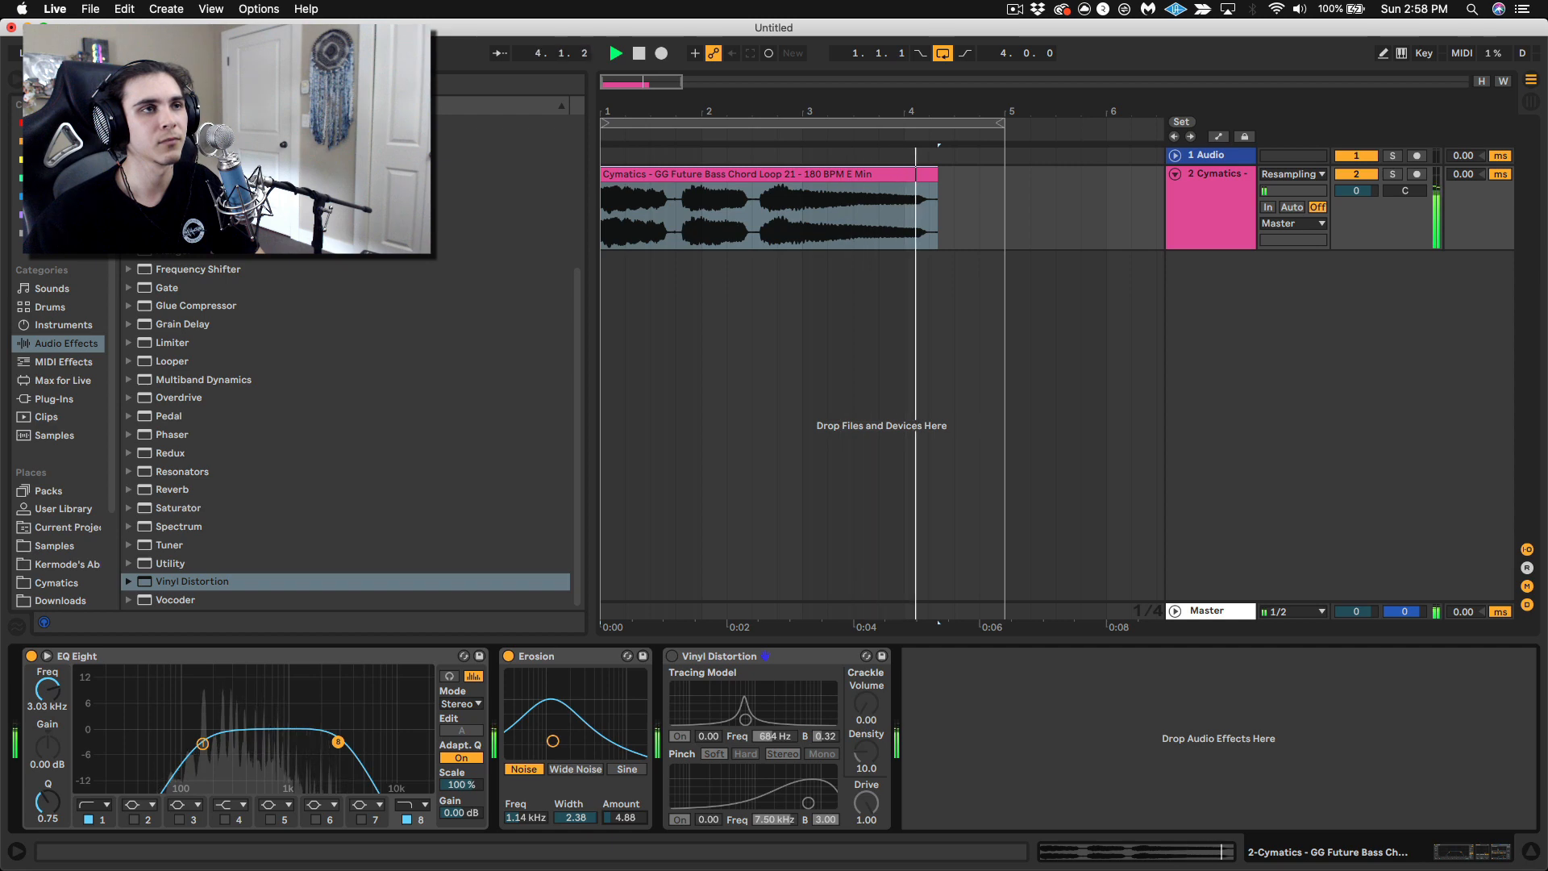
key(space)
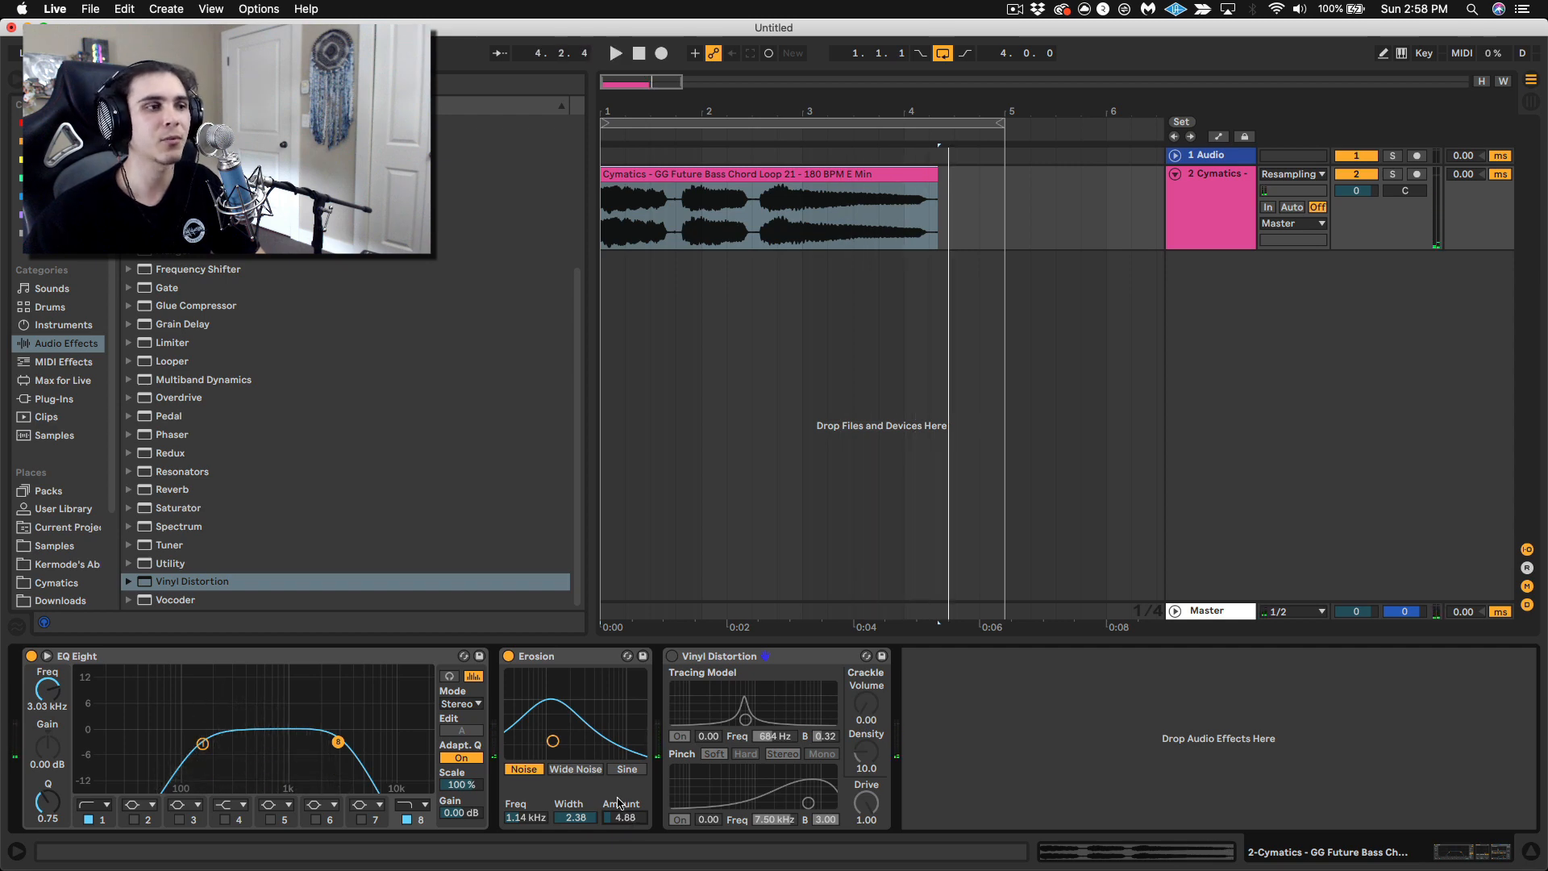
Bypass Erosion, turn off Vinyl Distortion's Pinch, and audition the loop with crackle volume 0.67 and density 41.3.
click(508, 656)
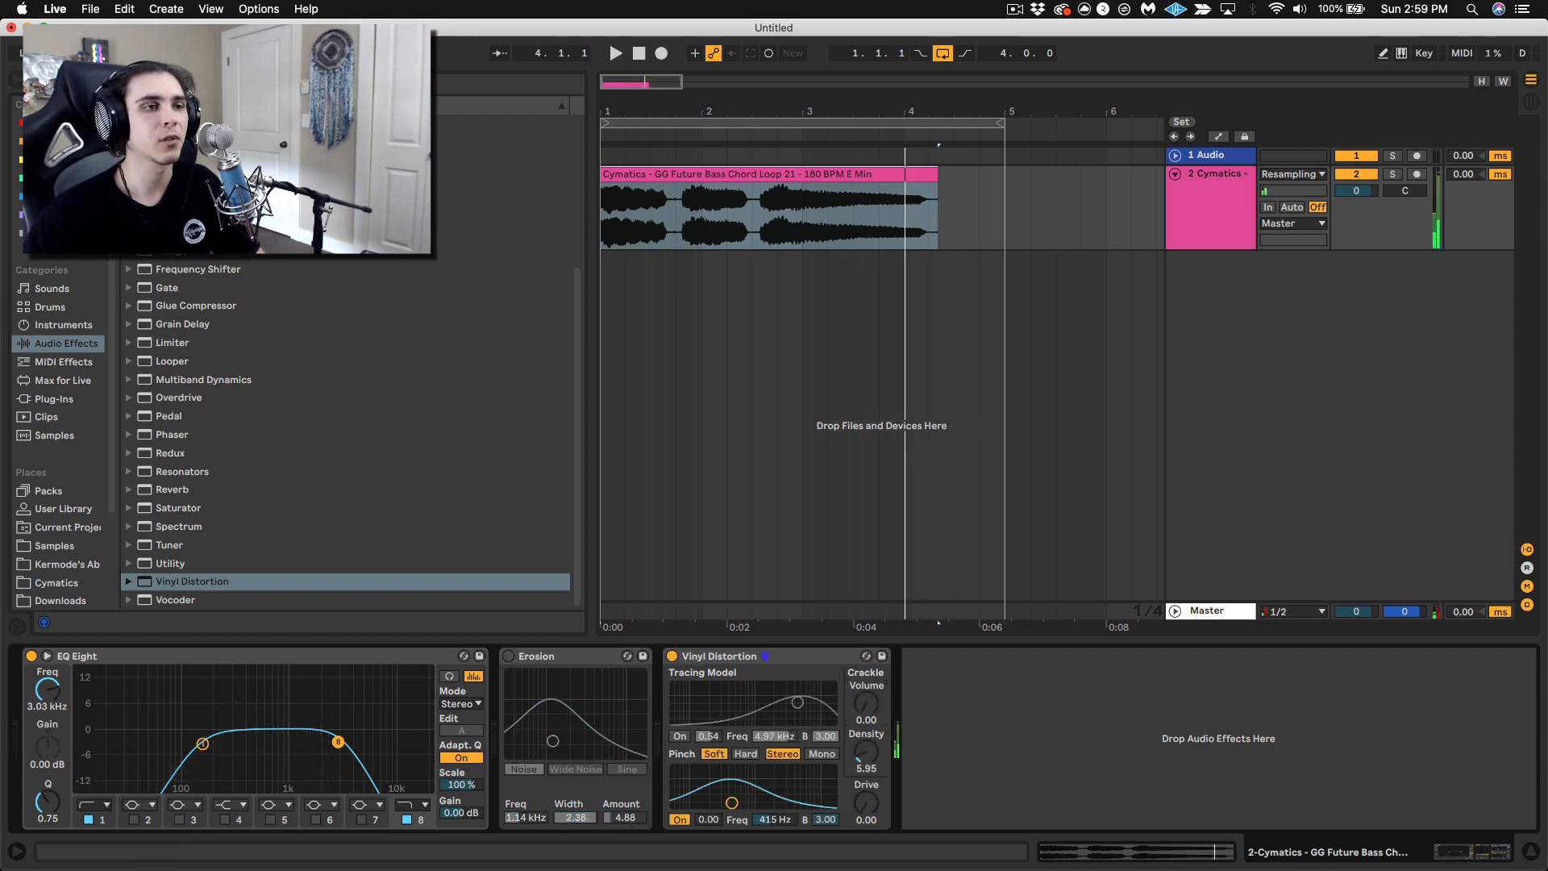
drag(864, 749, 863, 735)
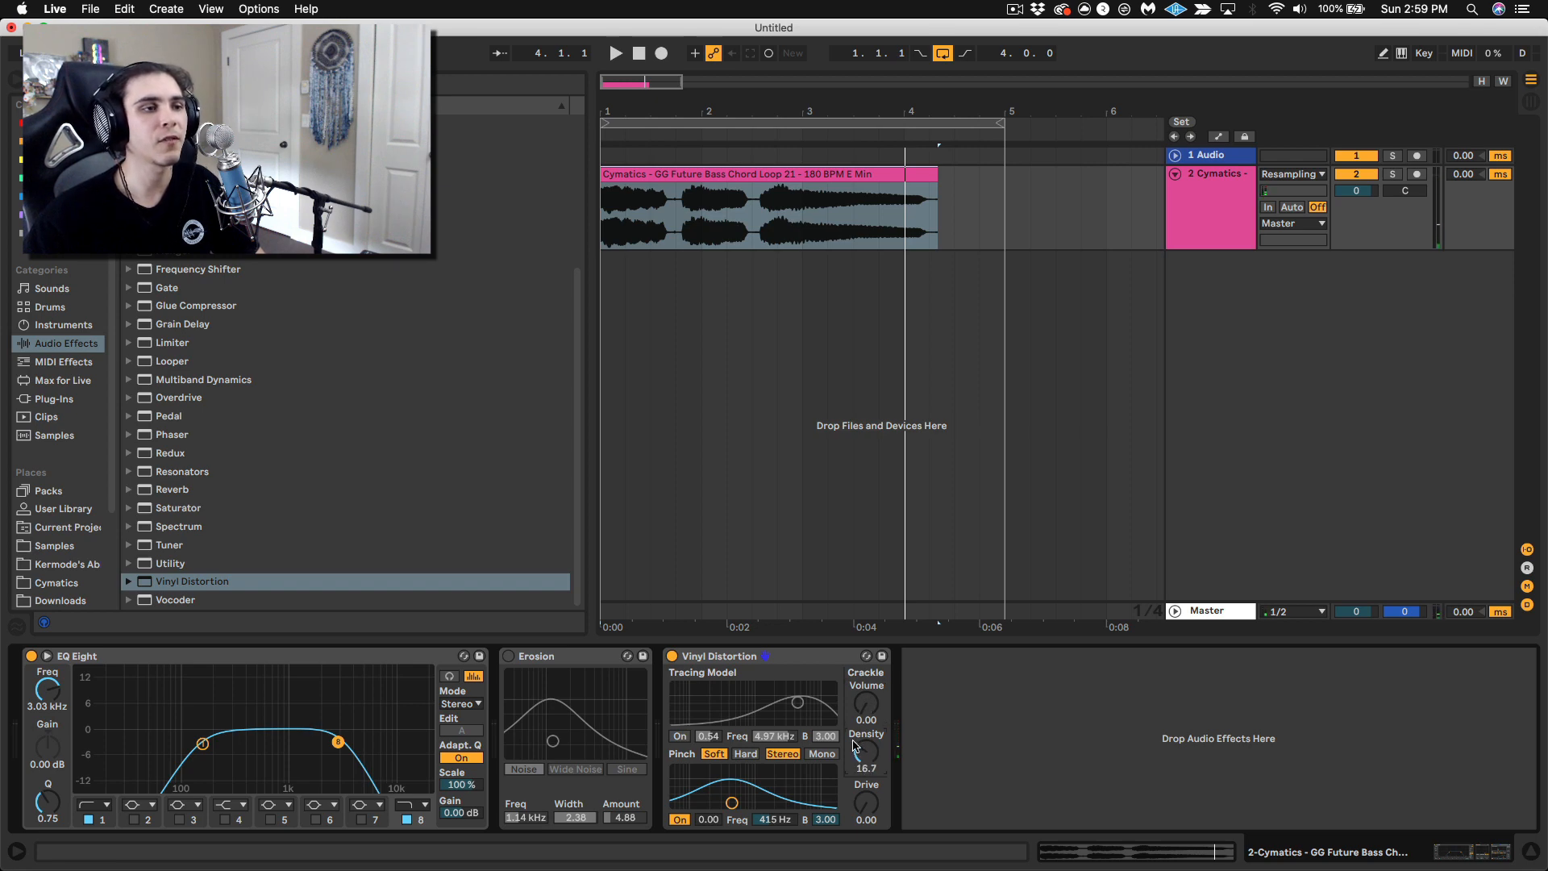
click(677, 819)
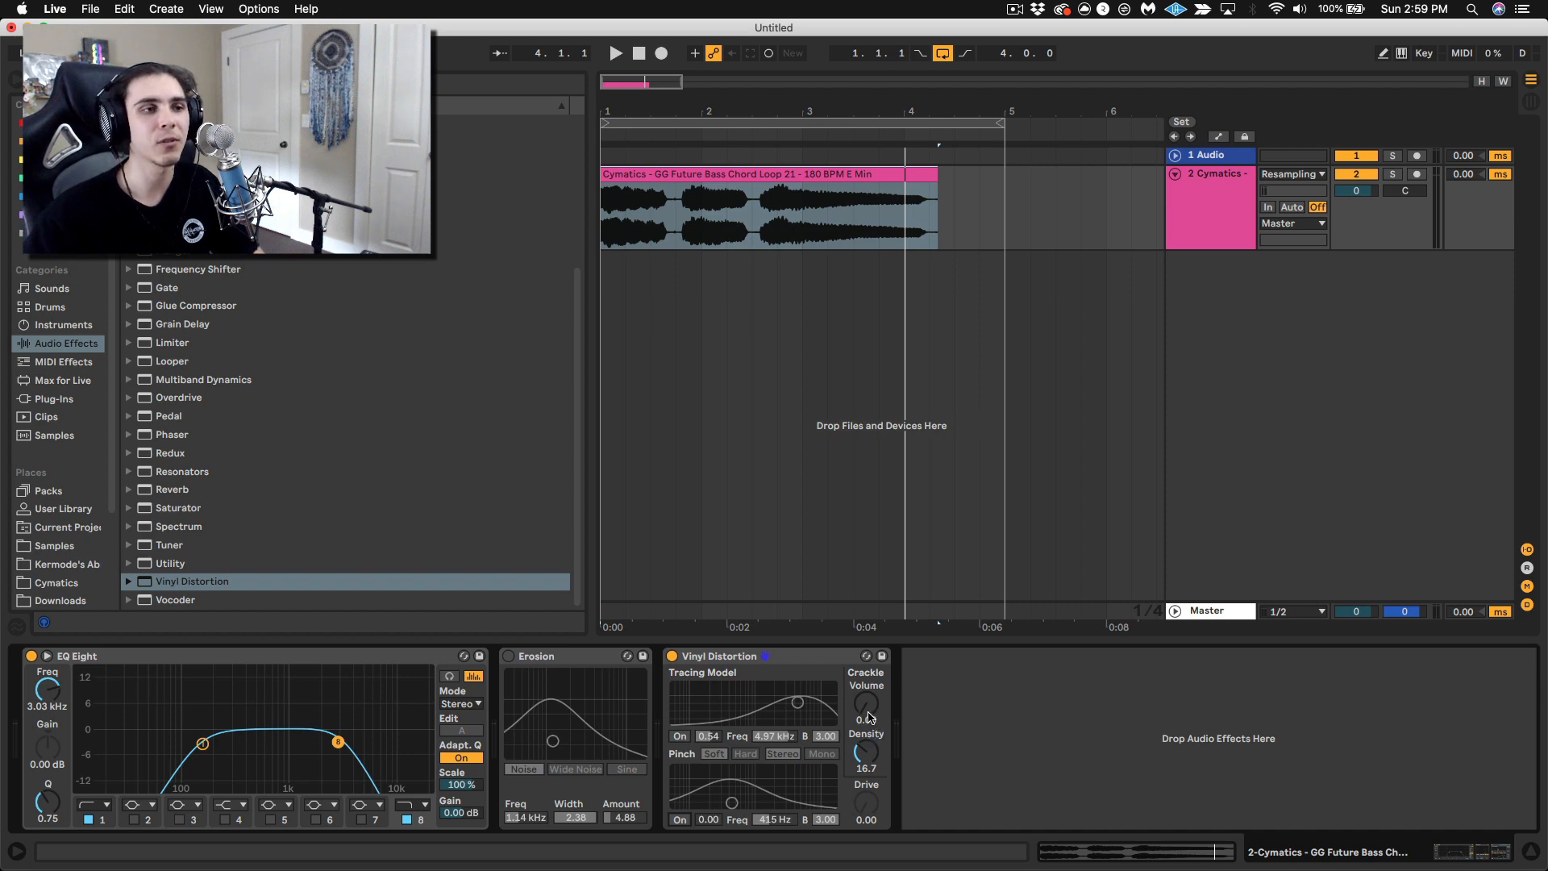
drag(869, 717, 869, 687)
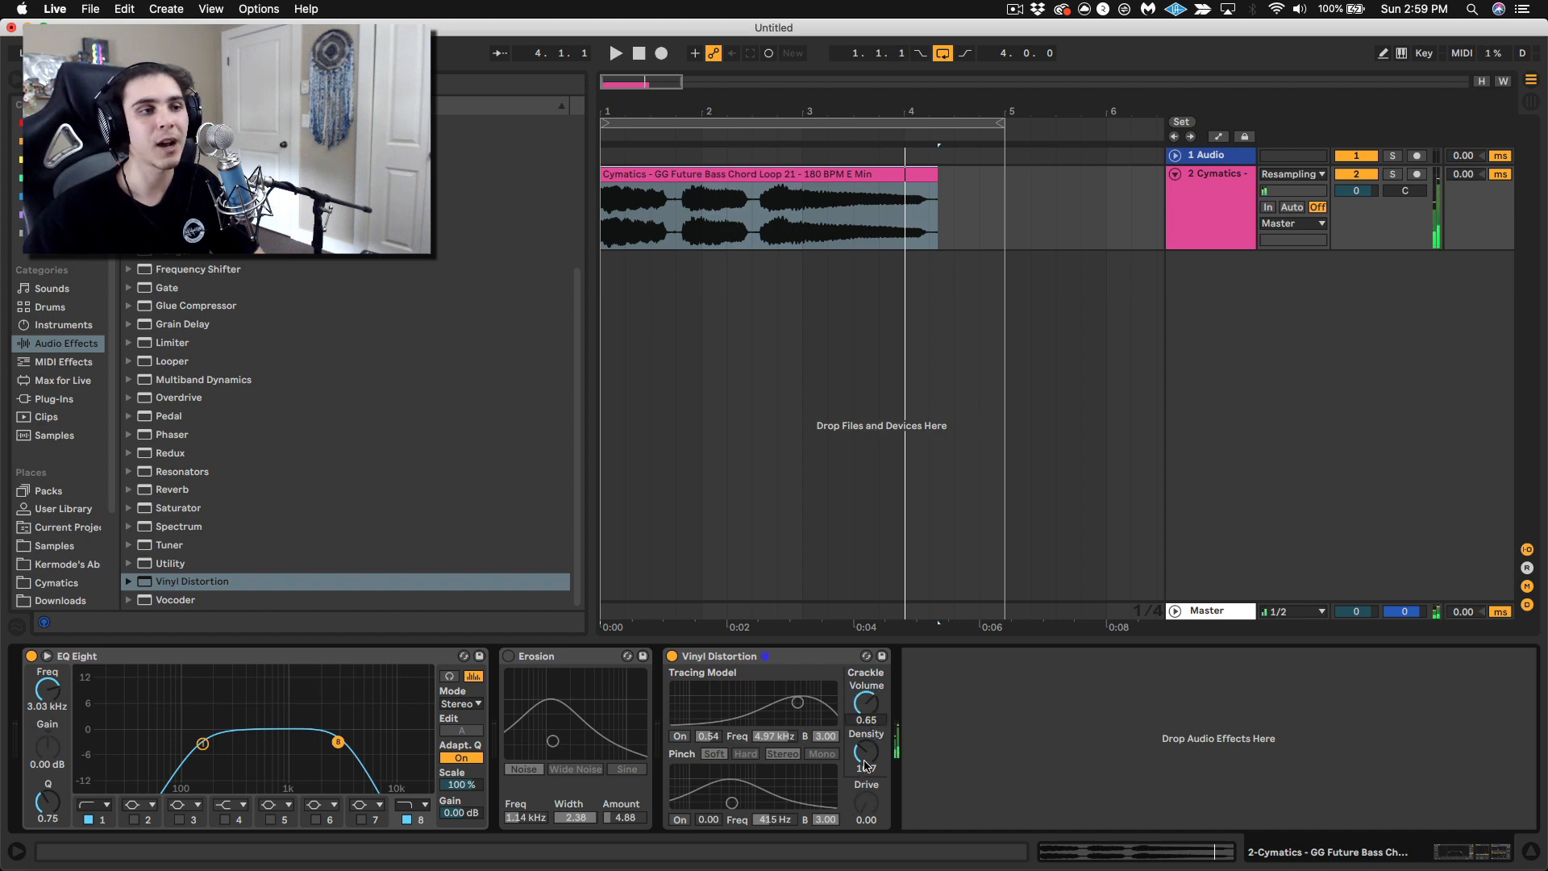
drag(865, 764, 865, 751)
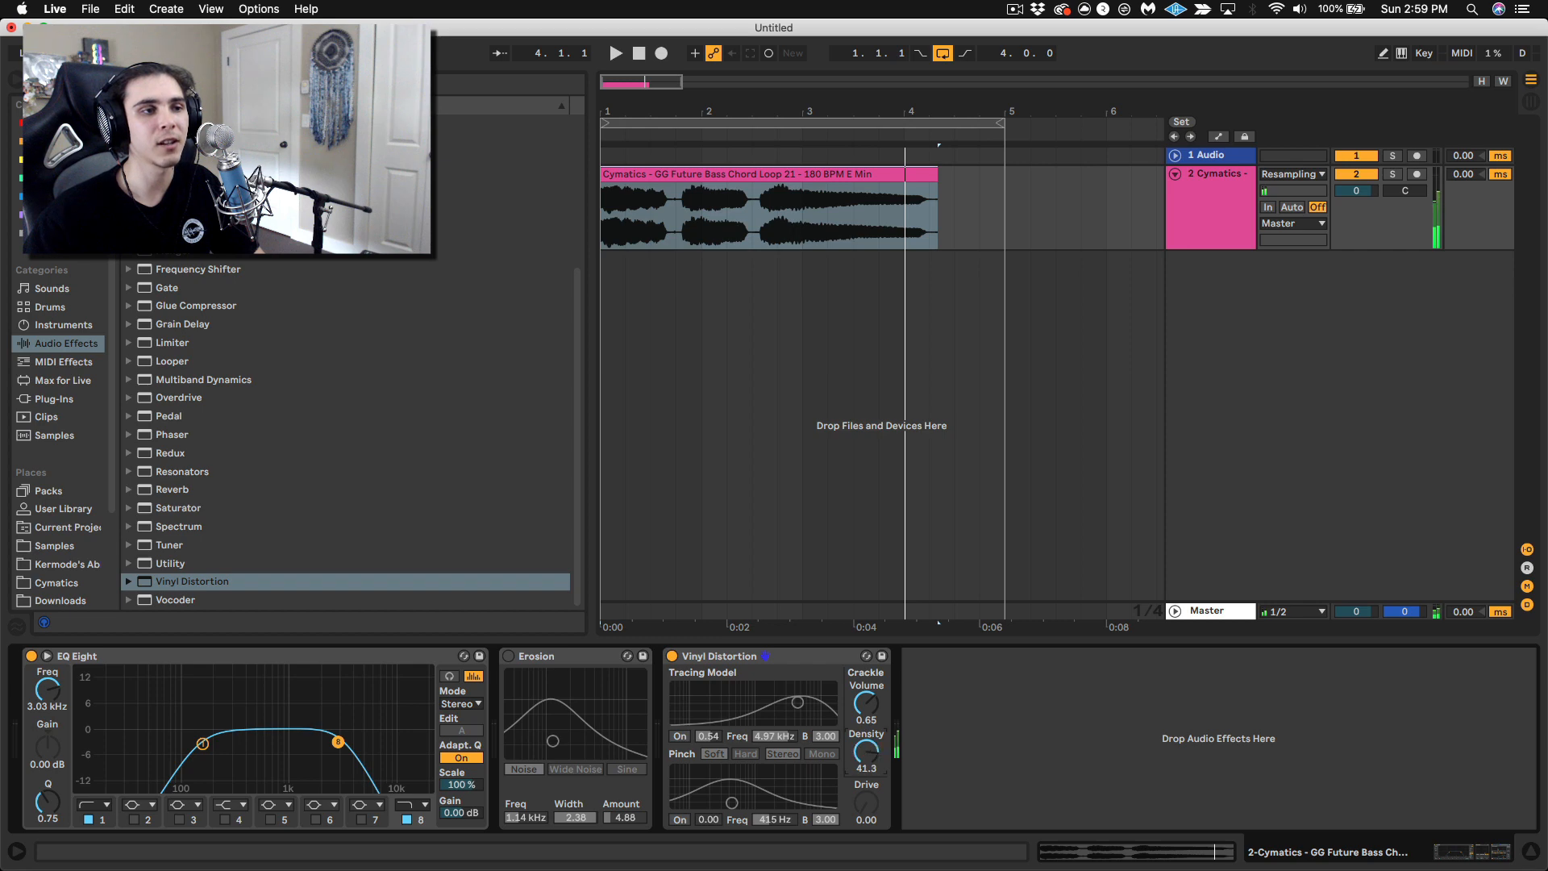
key(space)
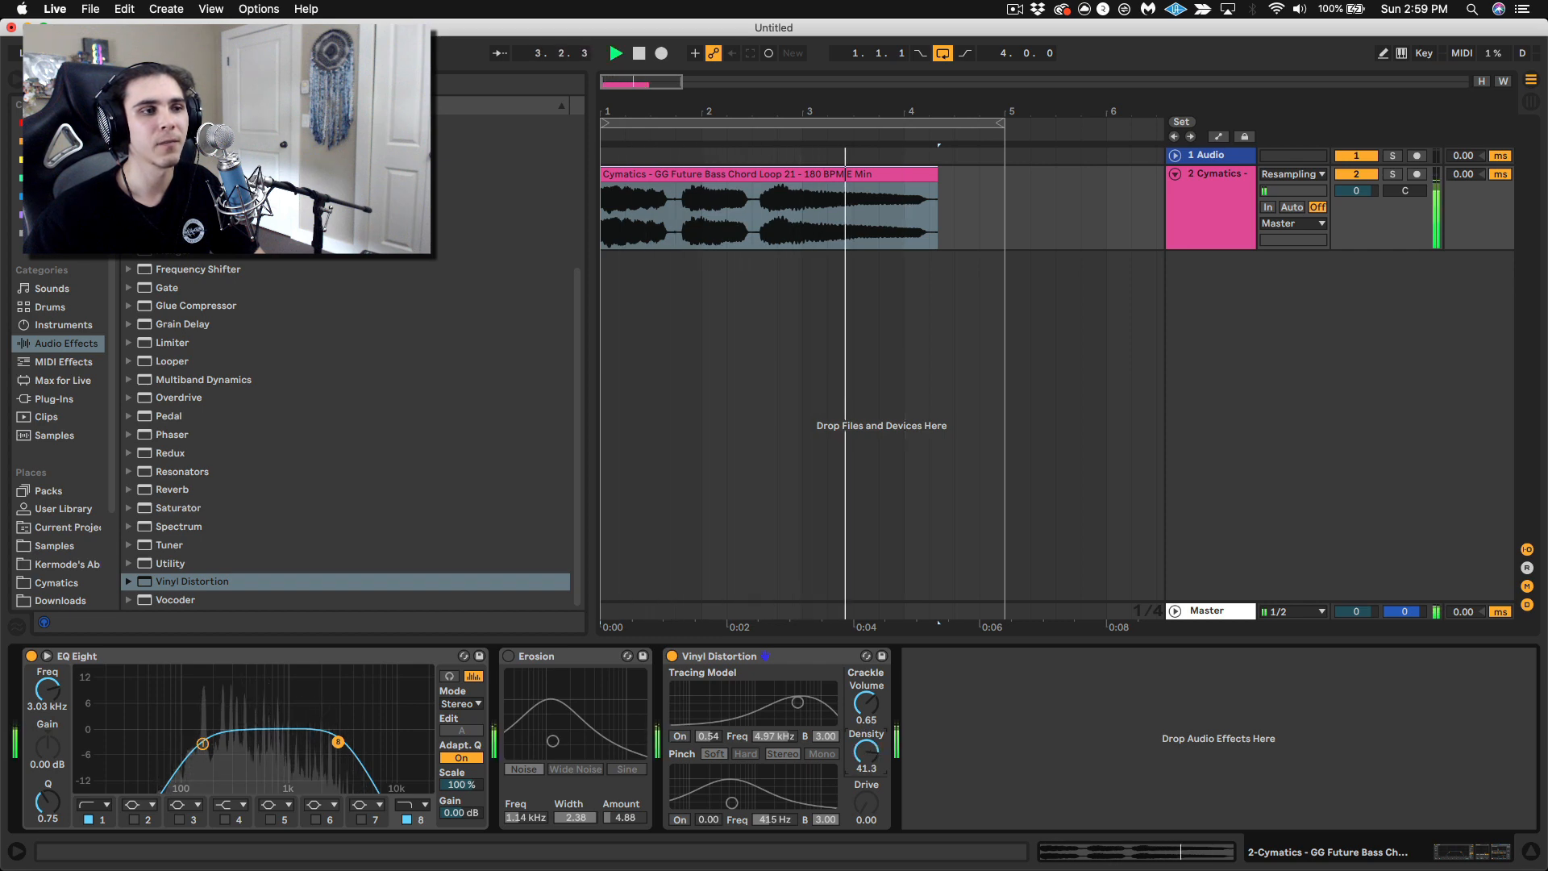
key(space)
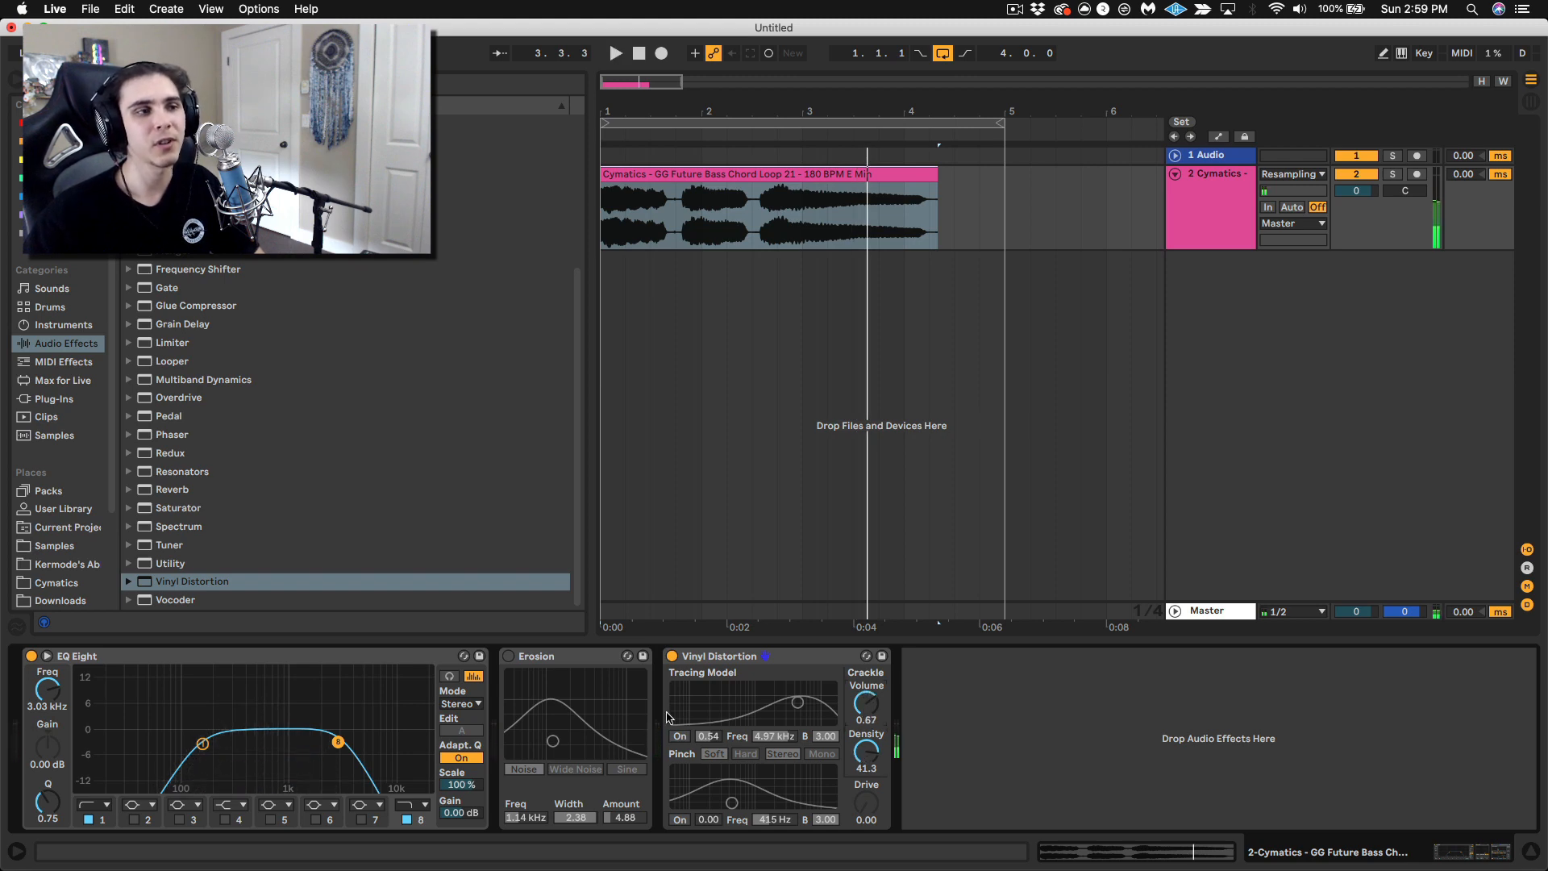
Switch Vinyl Distortion's Tracing Model and Pinch sections on and back off.
click(677, 737)
click(677, 820)
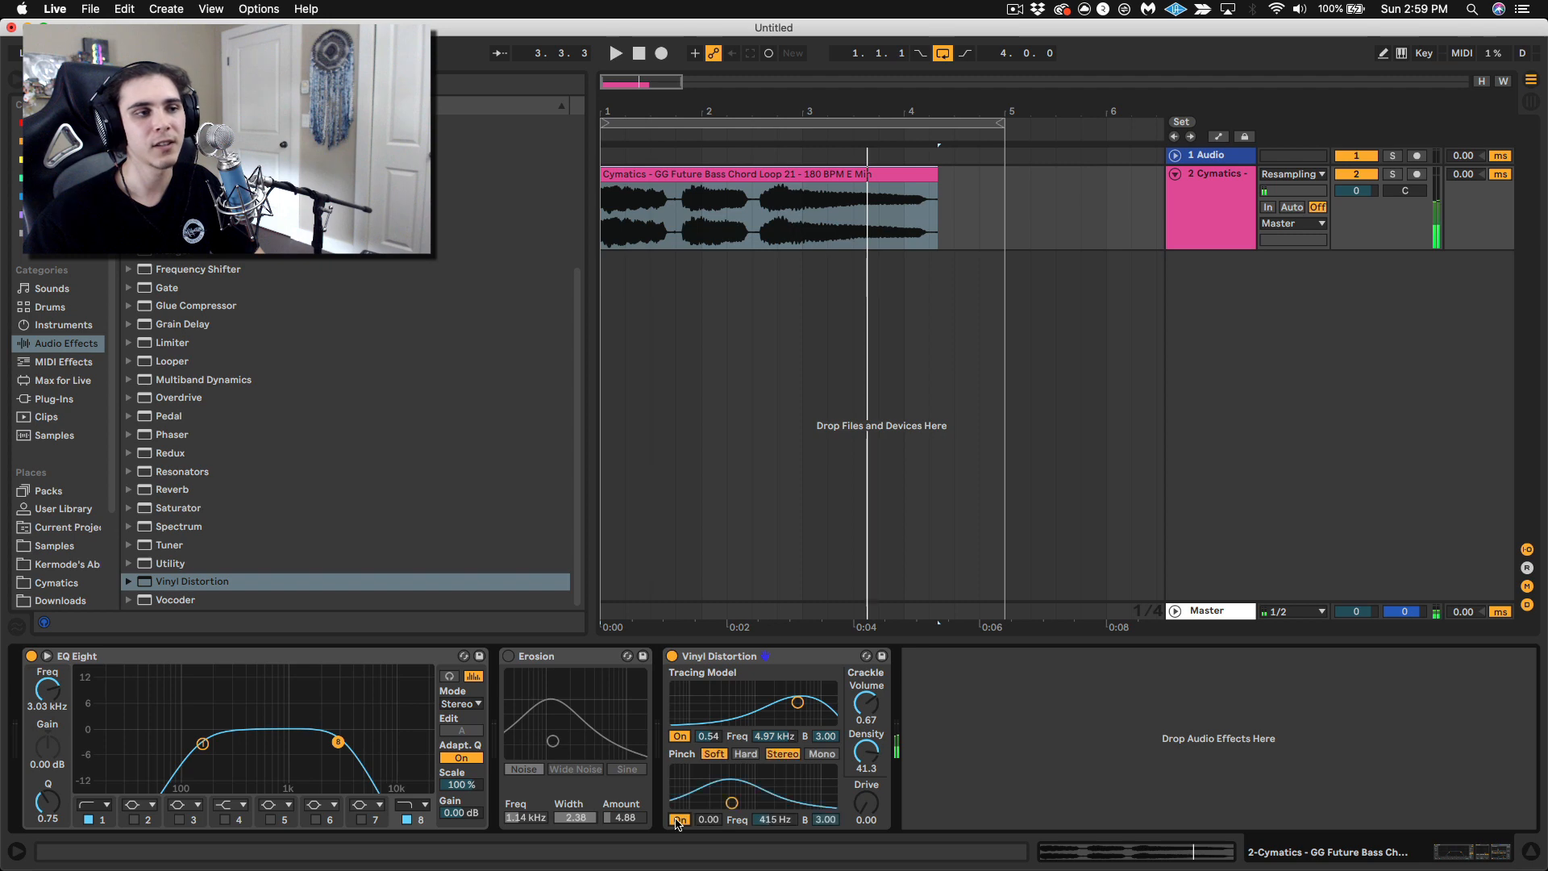
click(681, 820)
click(677, 737)
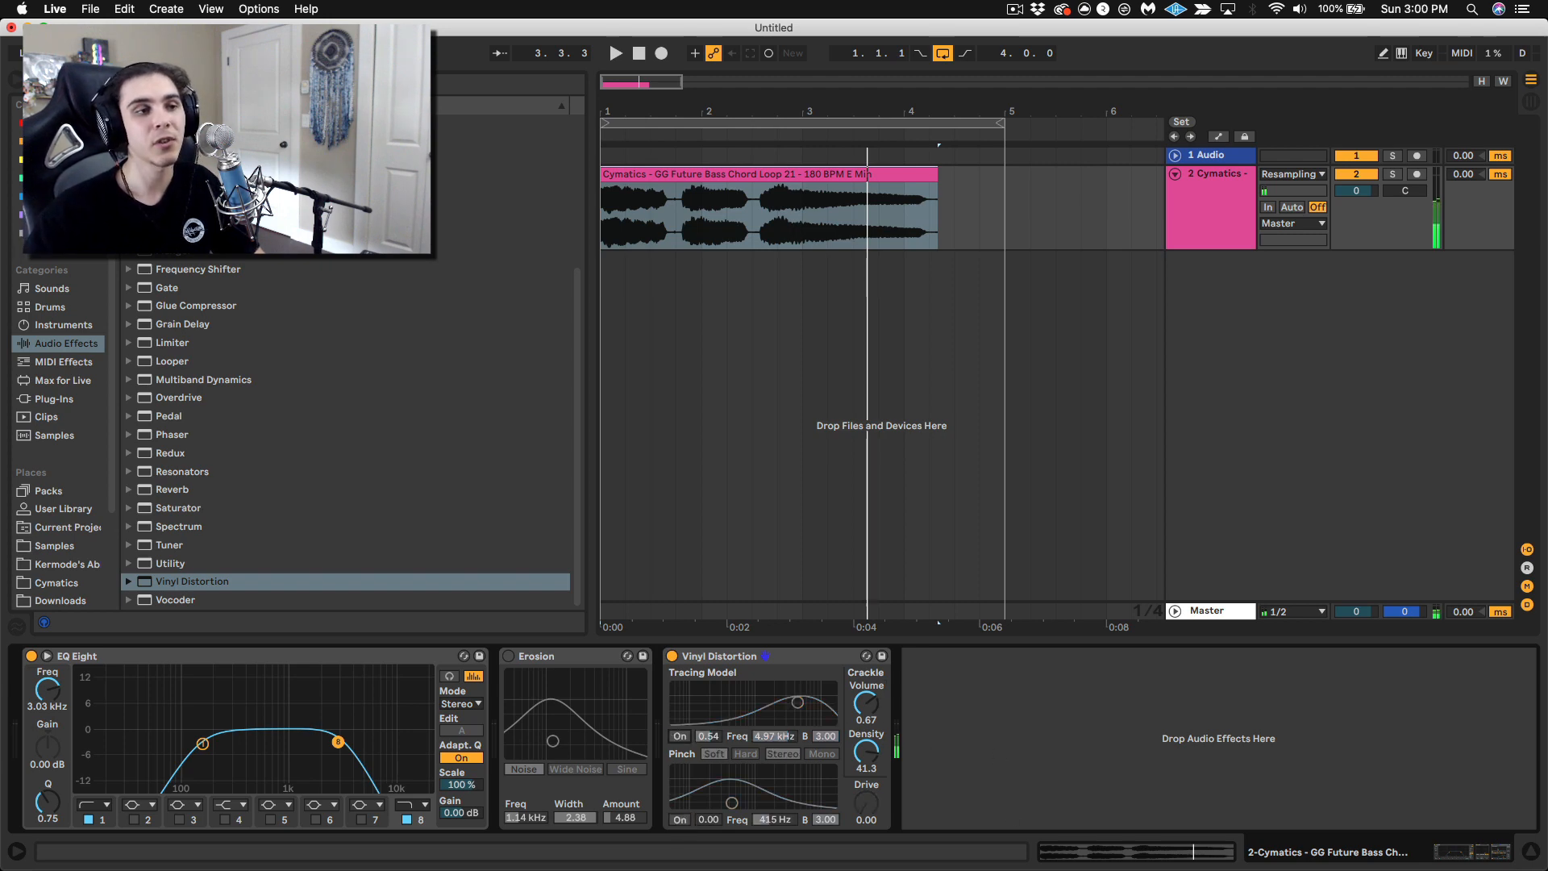
Lower Vinyl Distortion's crackle volume to 0.13.
drag(871, 704, 868, 750)
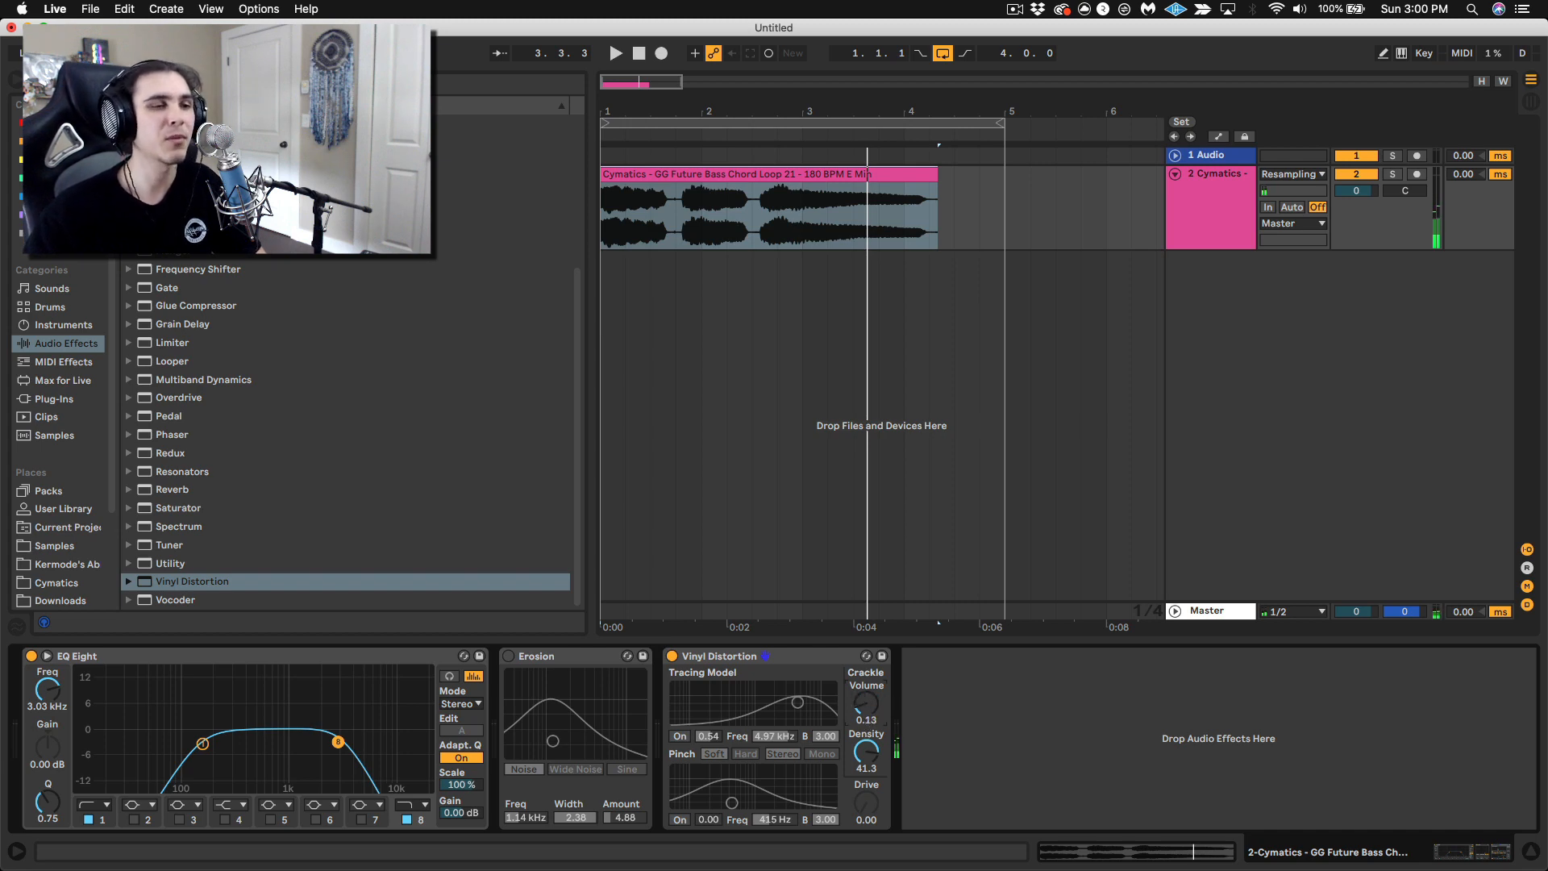
Lower Vinyl Distortion's crackle volume to 0.00 and insert the Max for Live Envelope Follower between Erosion and Vinyl Distortion.
drag(853, 718, 853, 733)
click(59, 382)
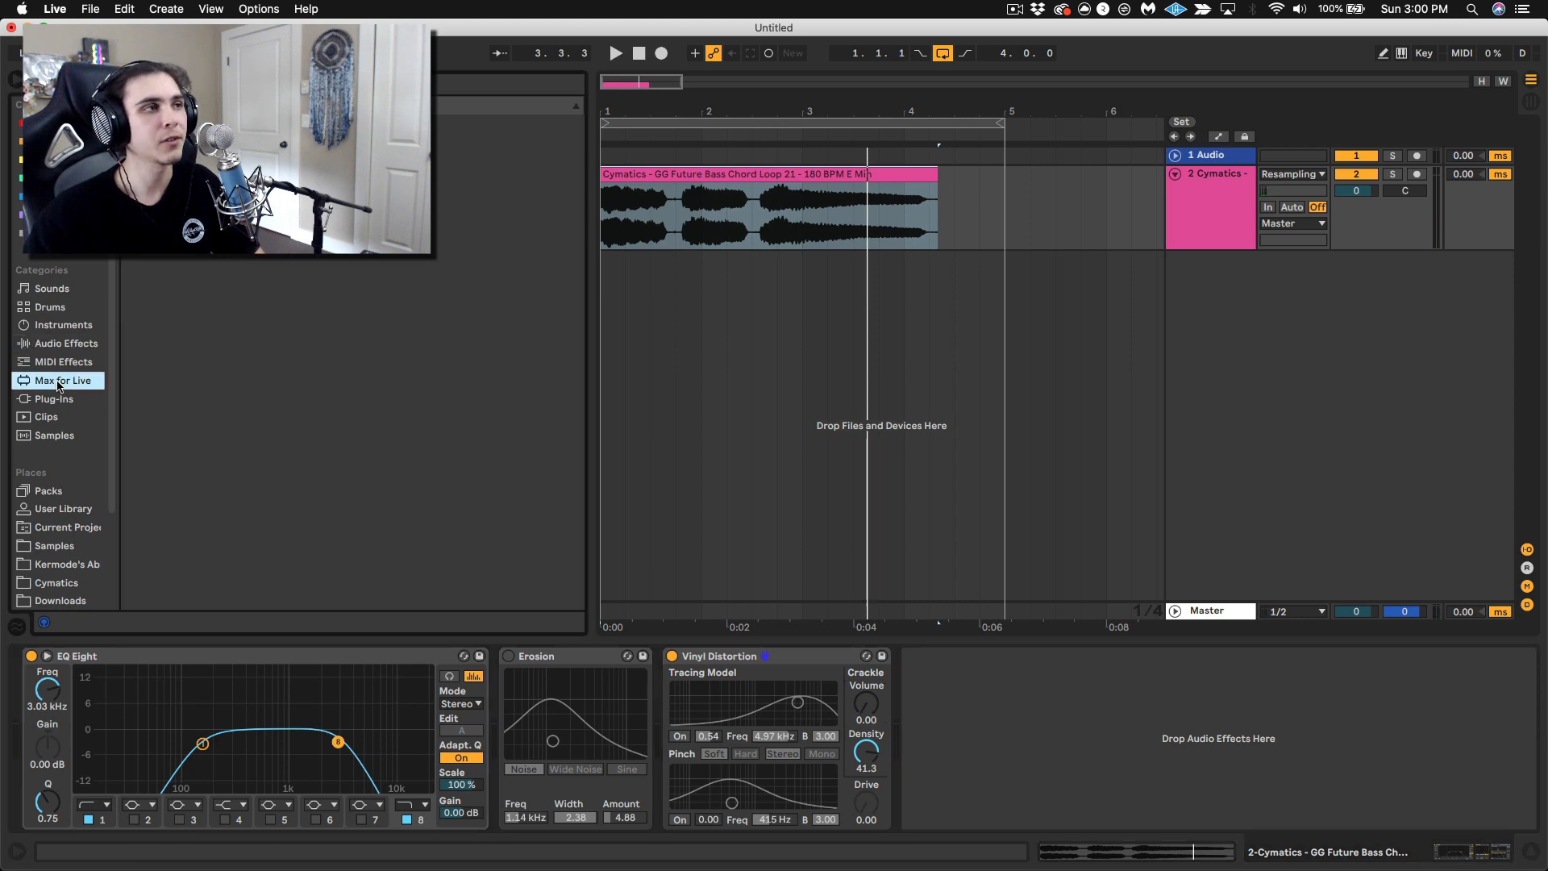
click(178, 123)
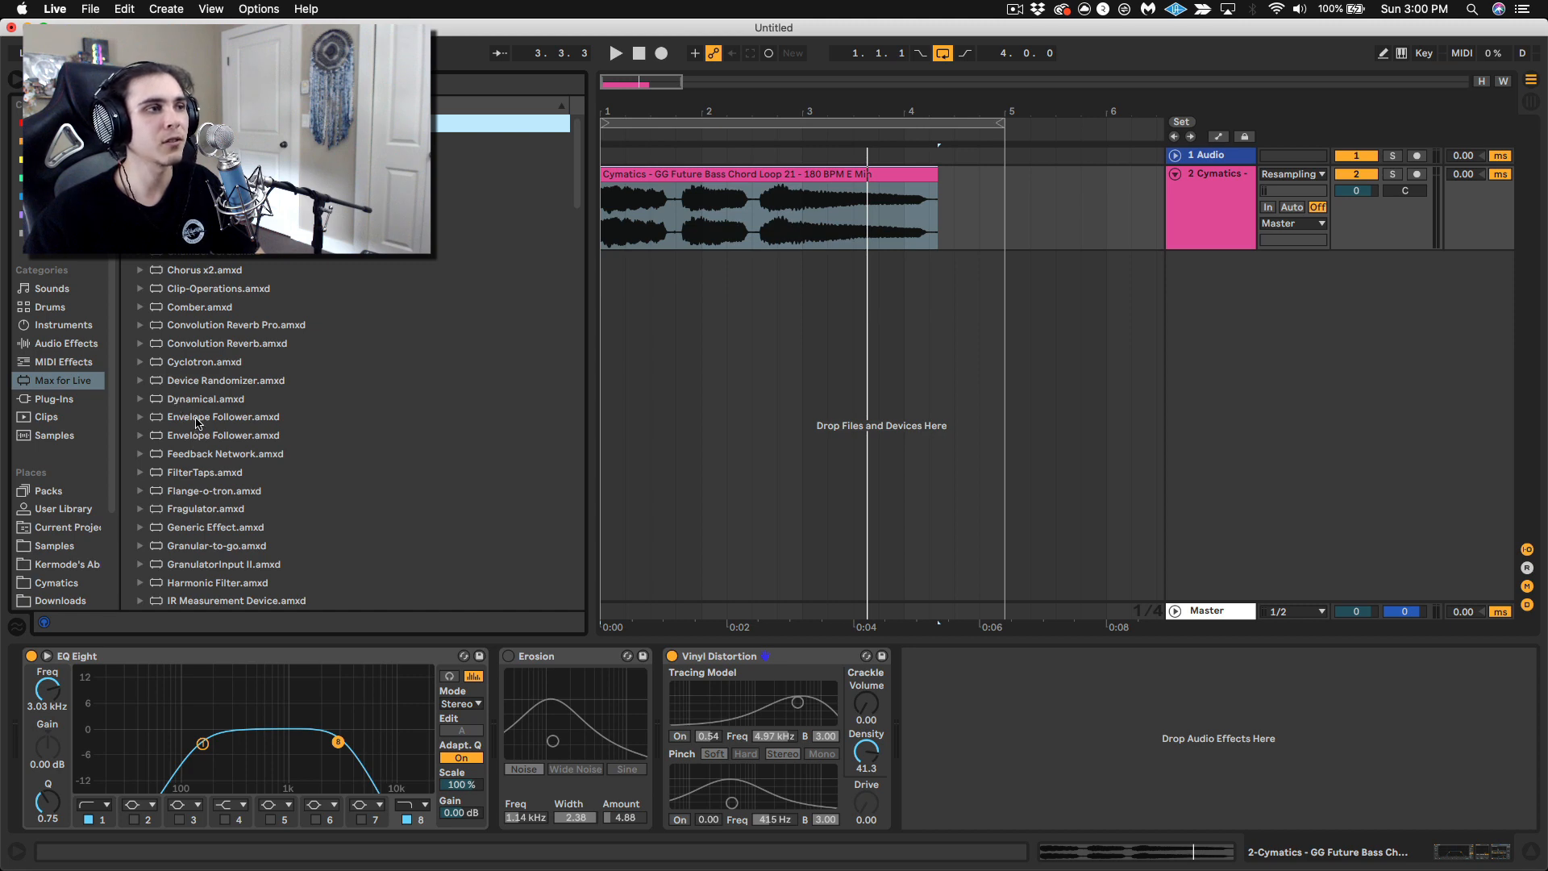
mouse_move(198, 421)
mouse_down()
mouse_move(645, 685)
mouse_move(656, 716)
mouse_up()
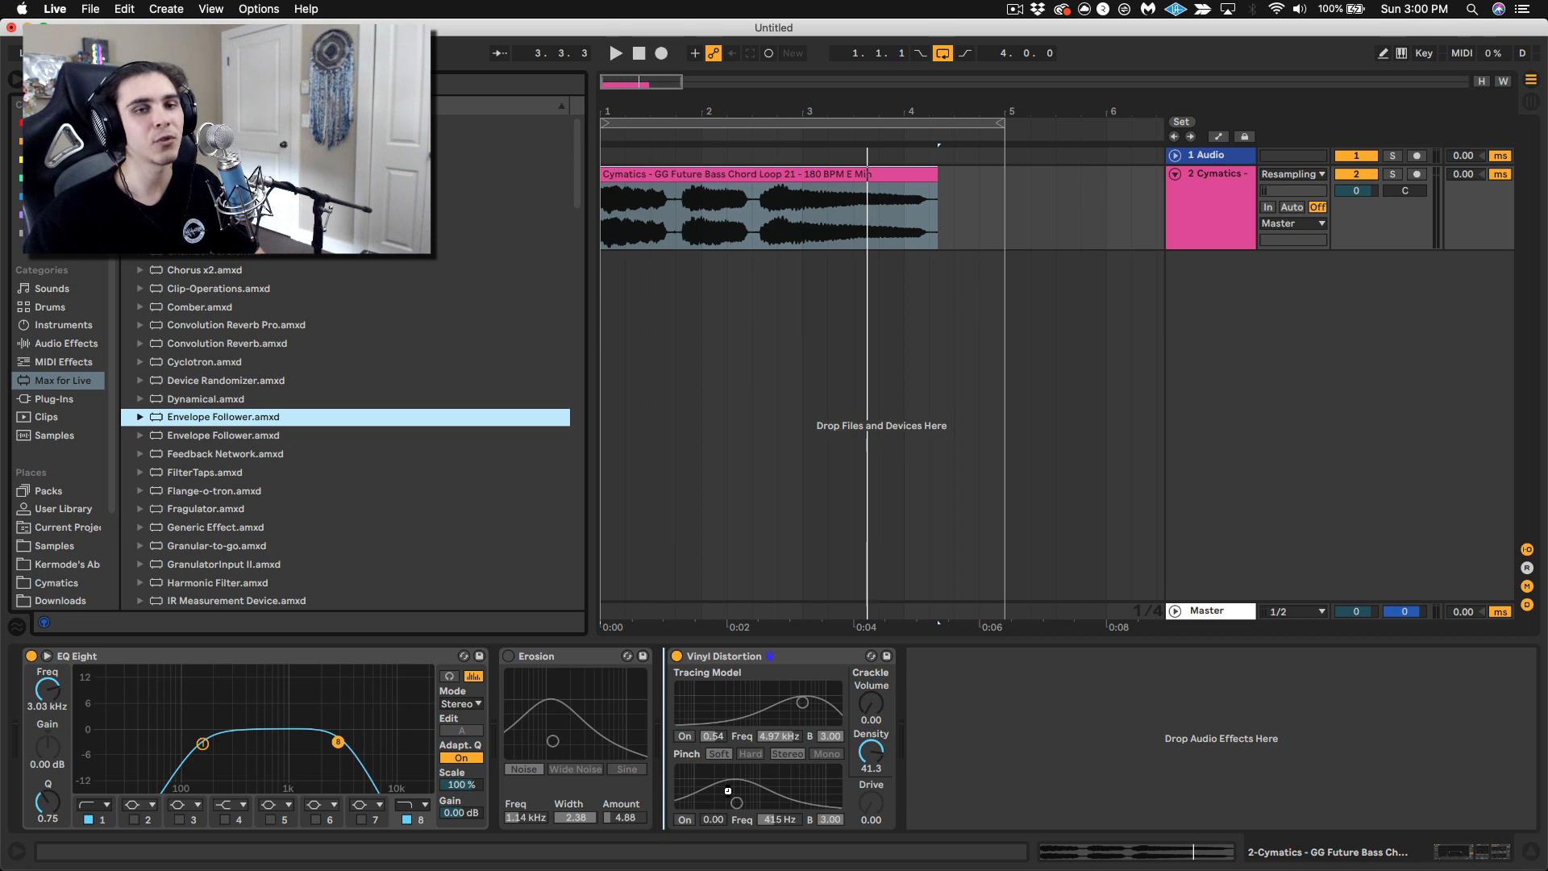
drag(727, 790, 728, 790)
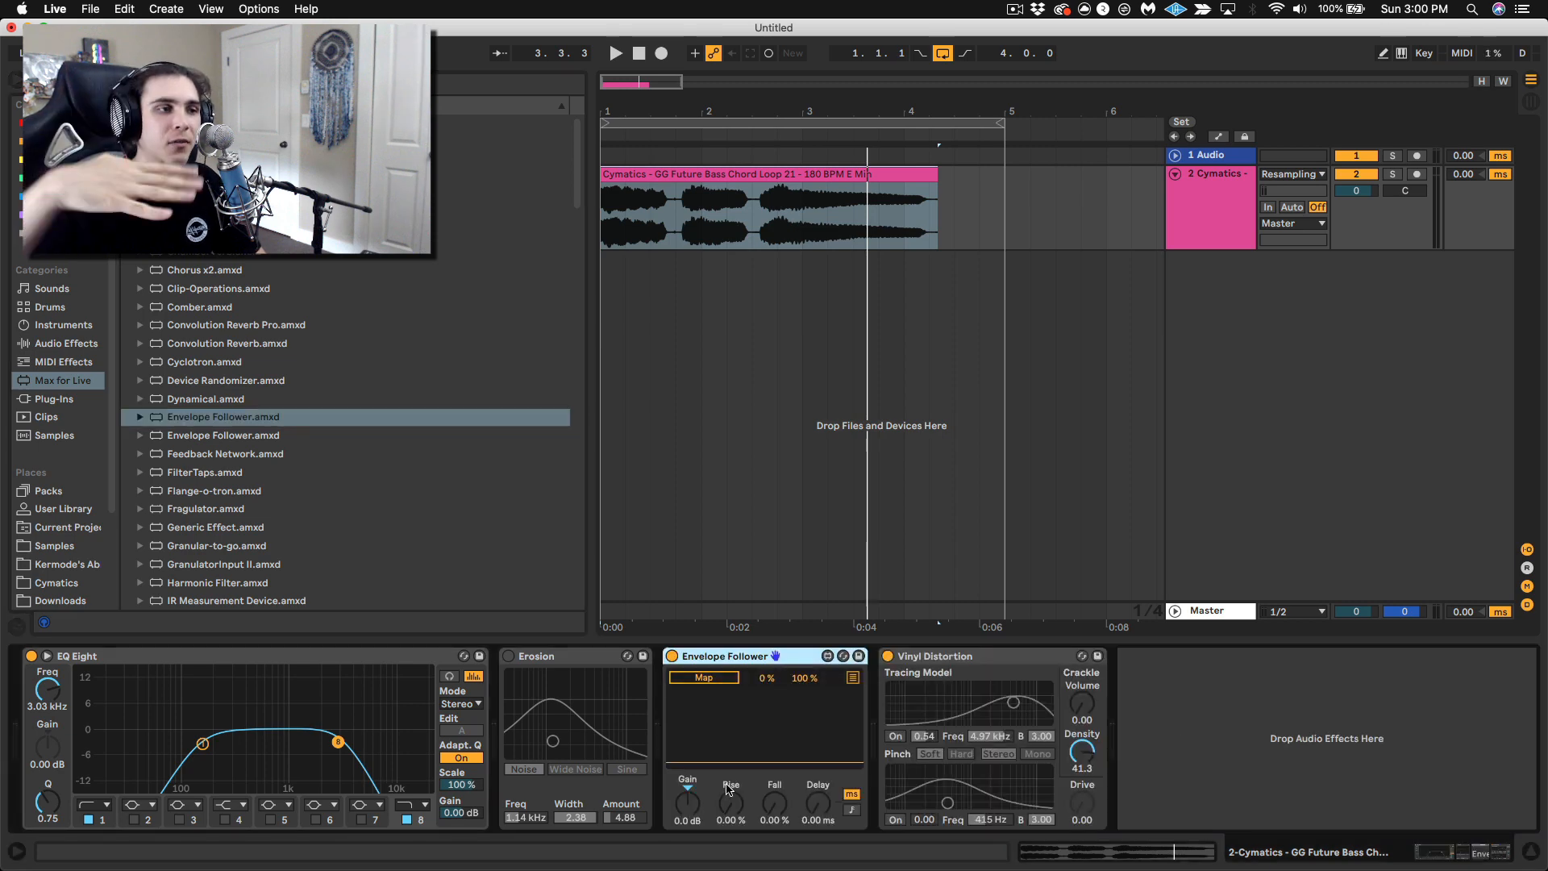
Audition the loop through Envelope Follower and map it to Vinyl Distortion's crackle volume.
key(space)
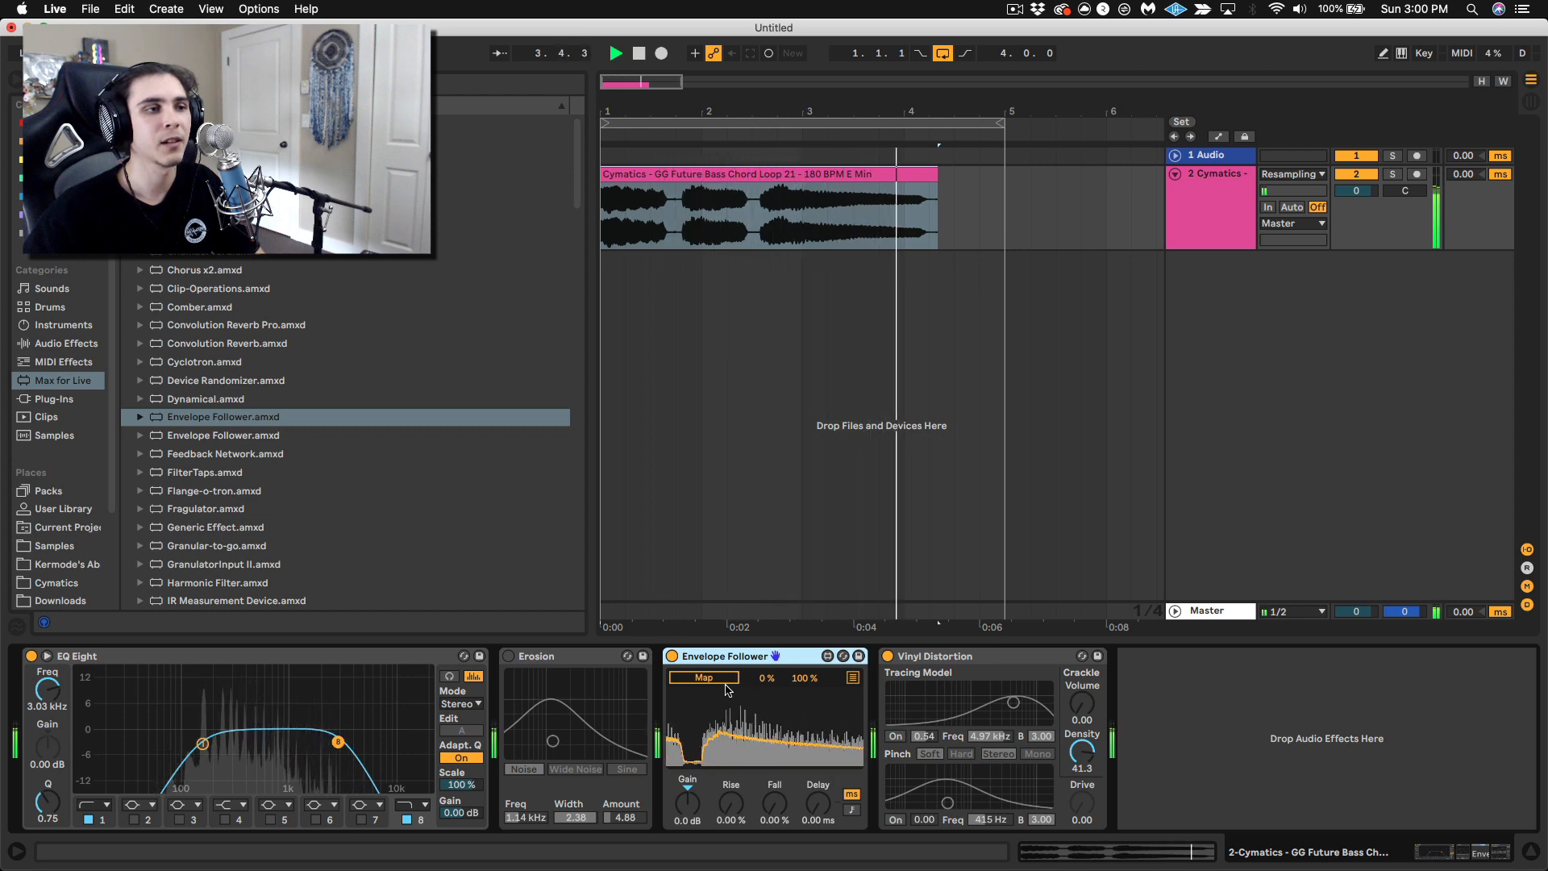
key(space)
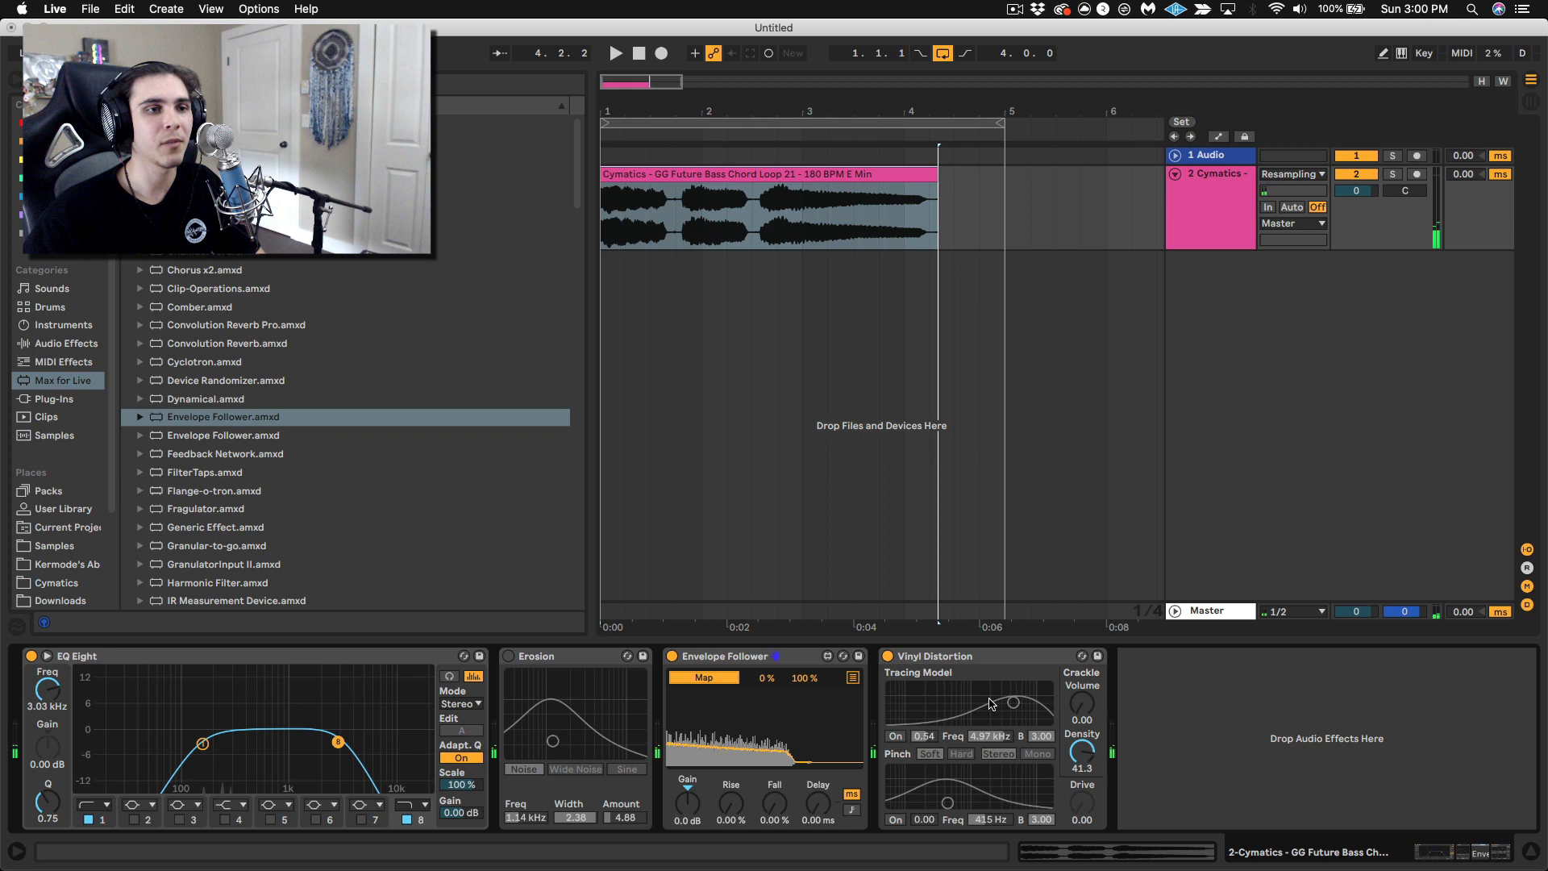
click(1082, 703)
Audition the envelope-driven crackle and raise Vinyl Distortion's crackle density to 50.0.
key(space)
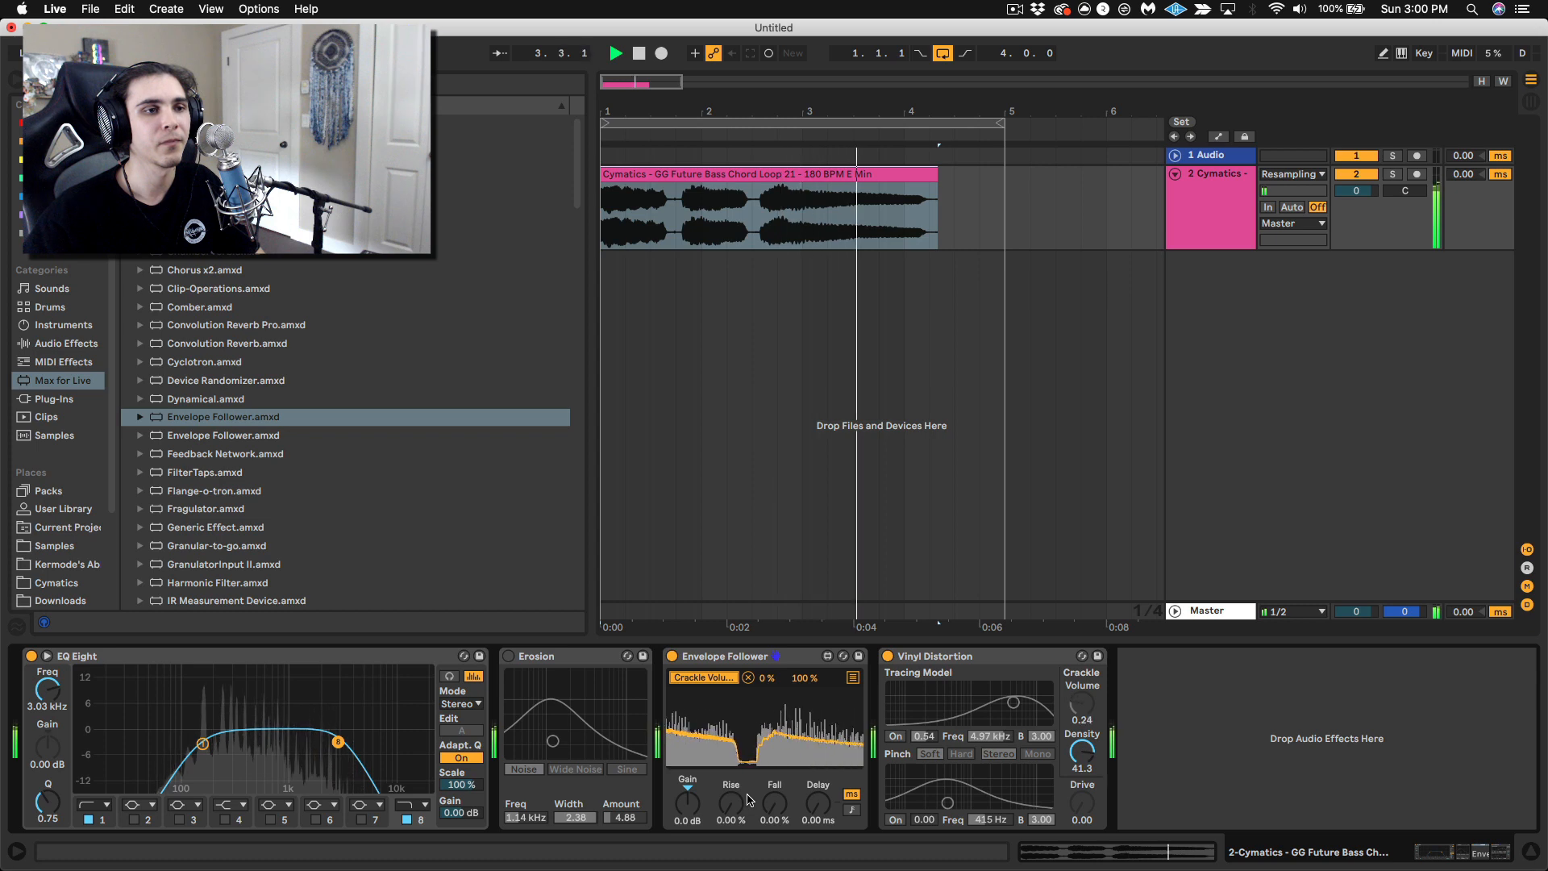
key(space)
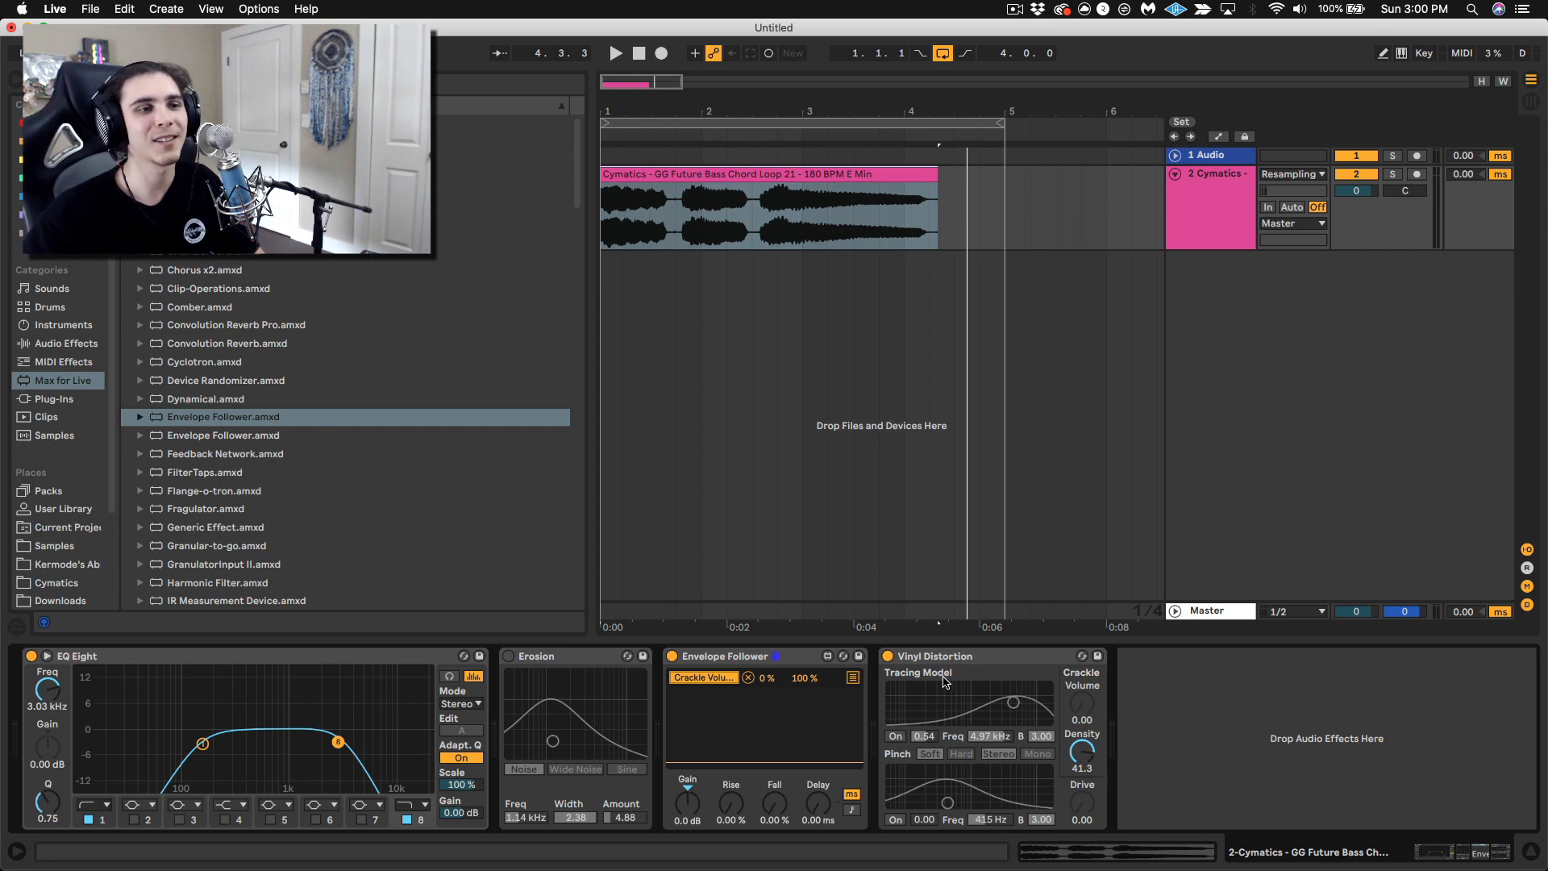
key(space)
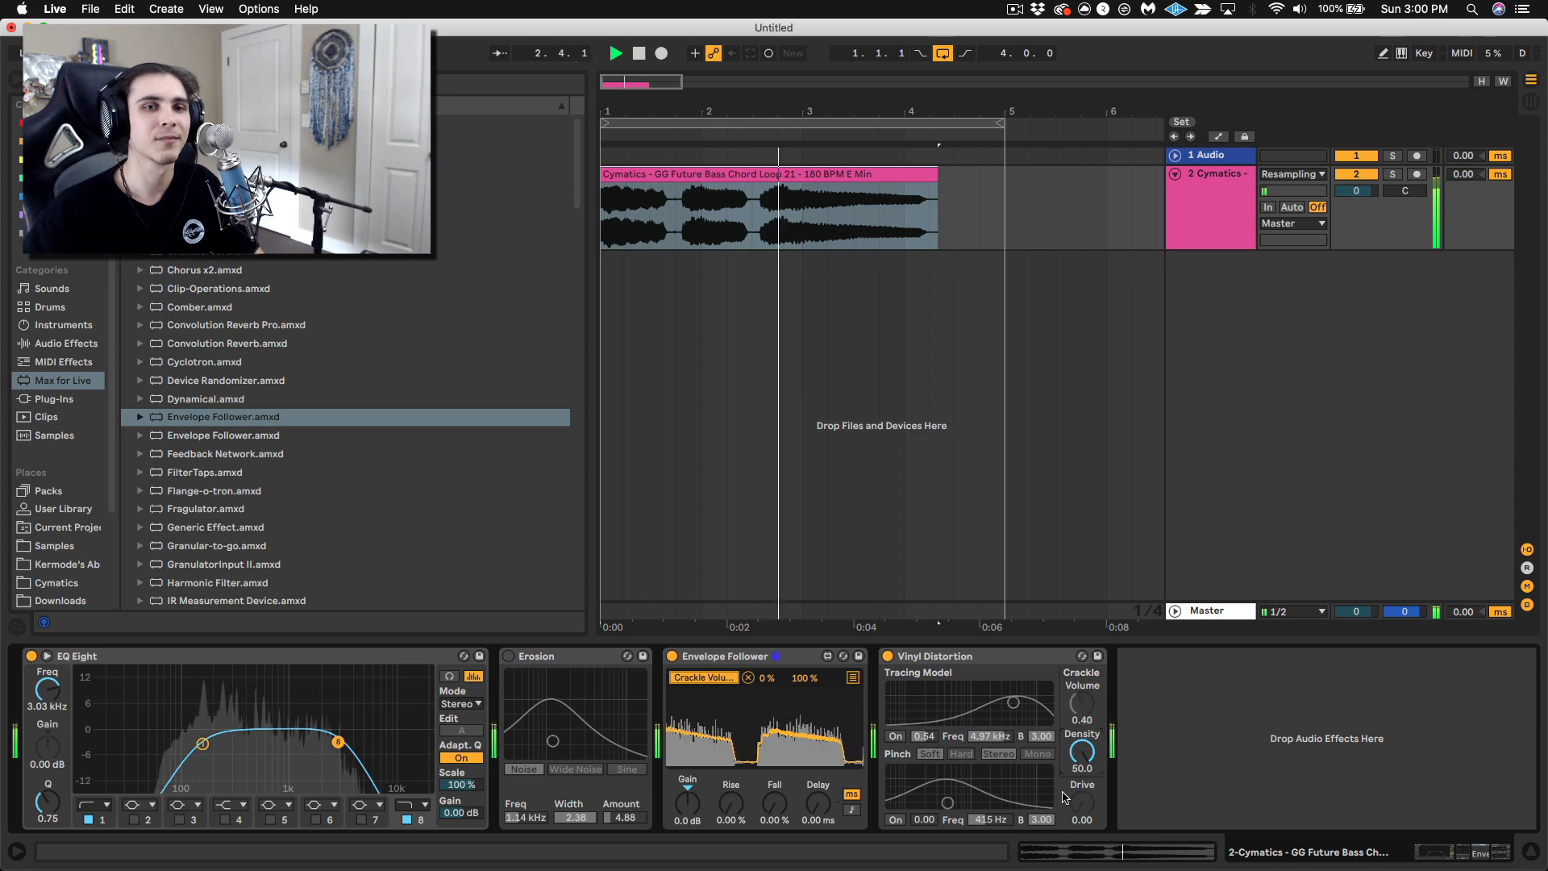
key(space)
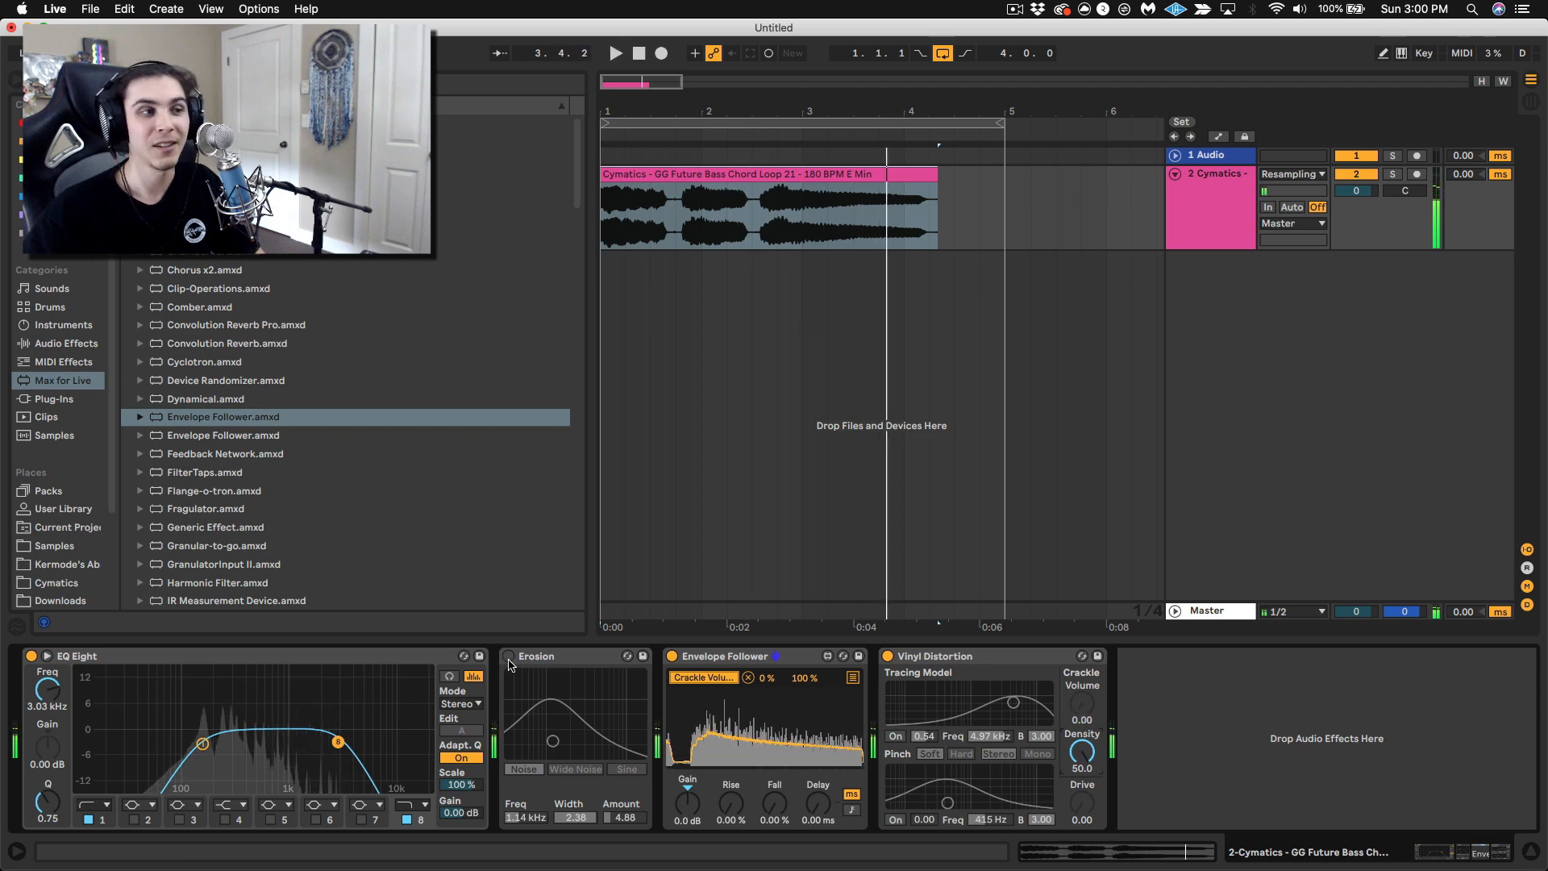
Re-enable Erosion and lower its amount to 0.31 while the loop plays.
click(509, 656)
key(space)
drag(625, 818, 625, 844)
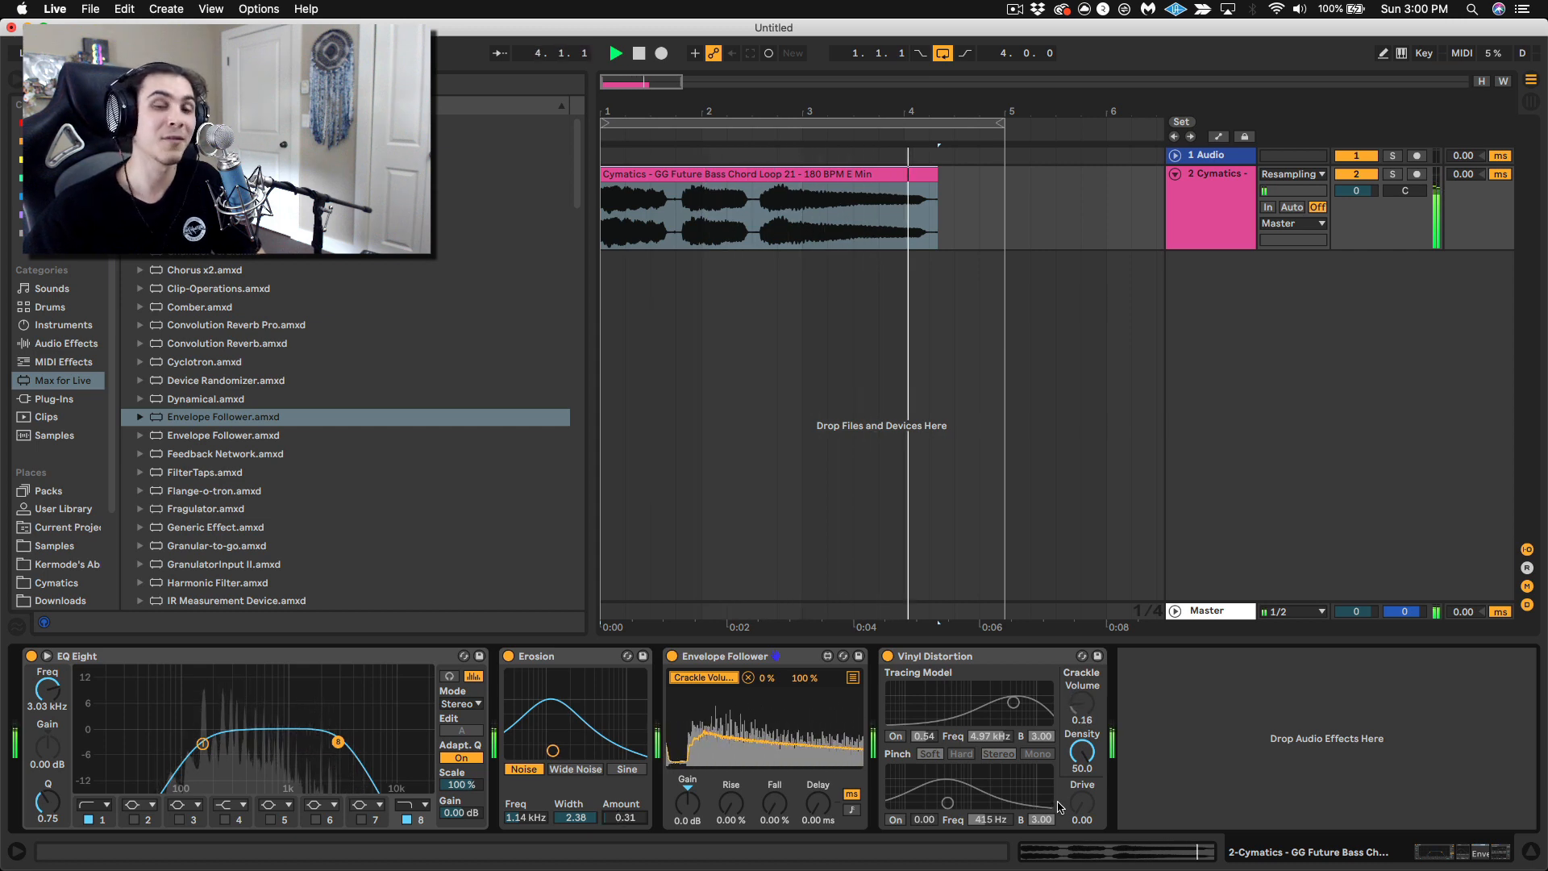
key(space)
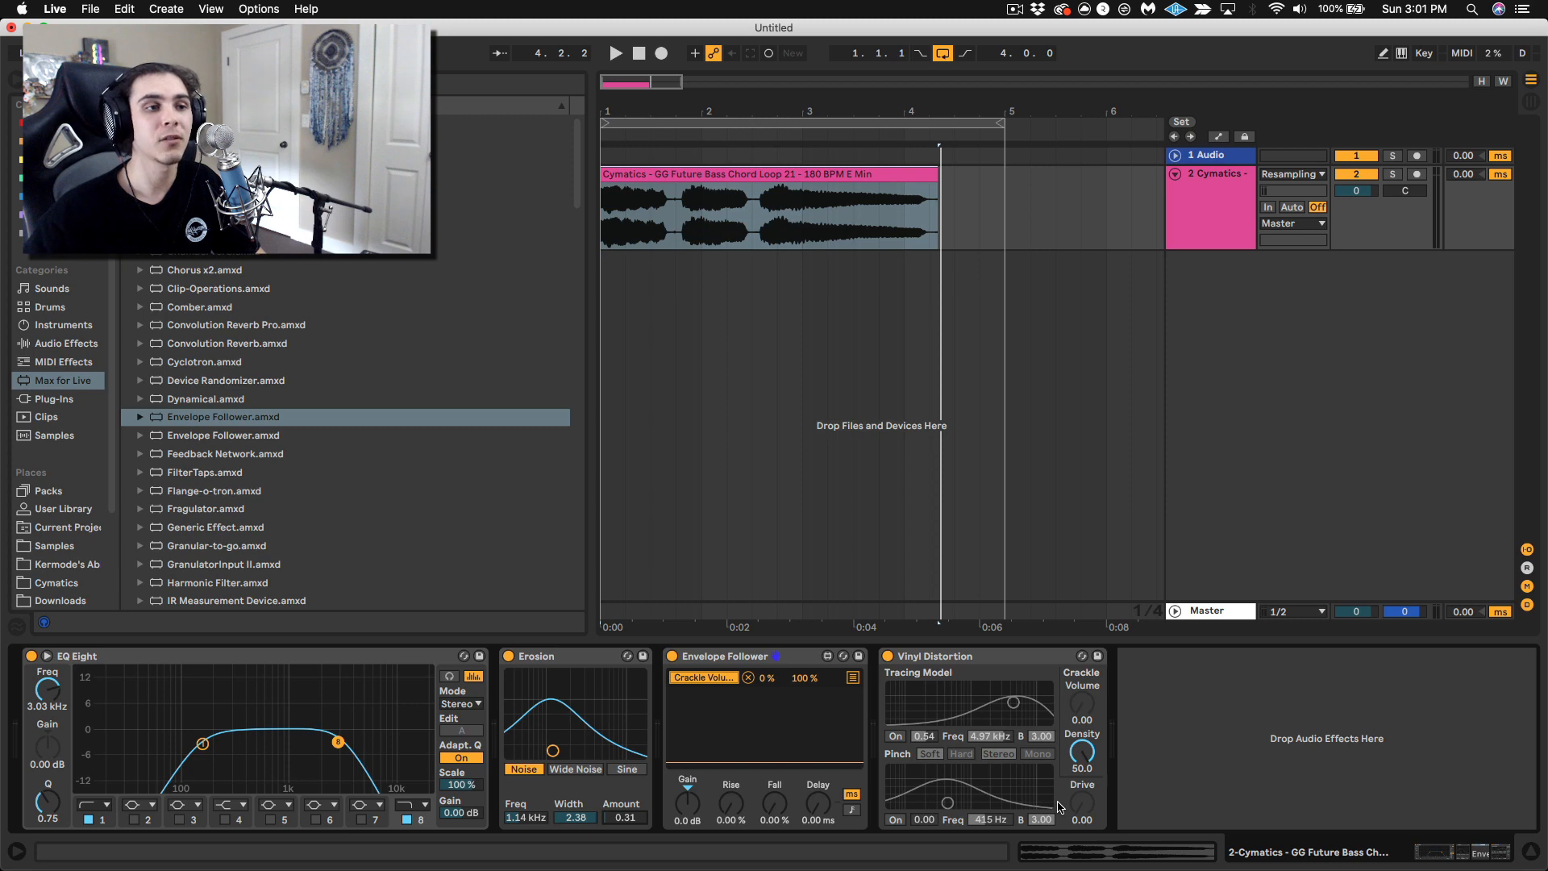
Enable Vinyl Distortion's Tracing Model and Pinch, placing Tracing Model at 2.32 kHz and 0.12, and Pinch at 721 Hz and 0.29.
click(895, 736)
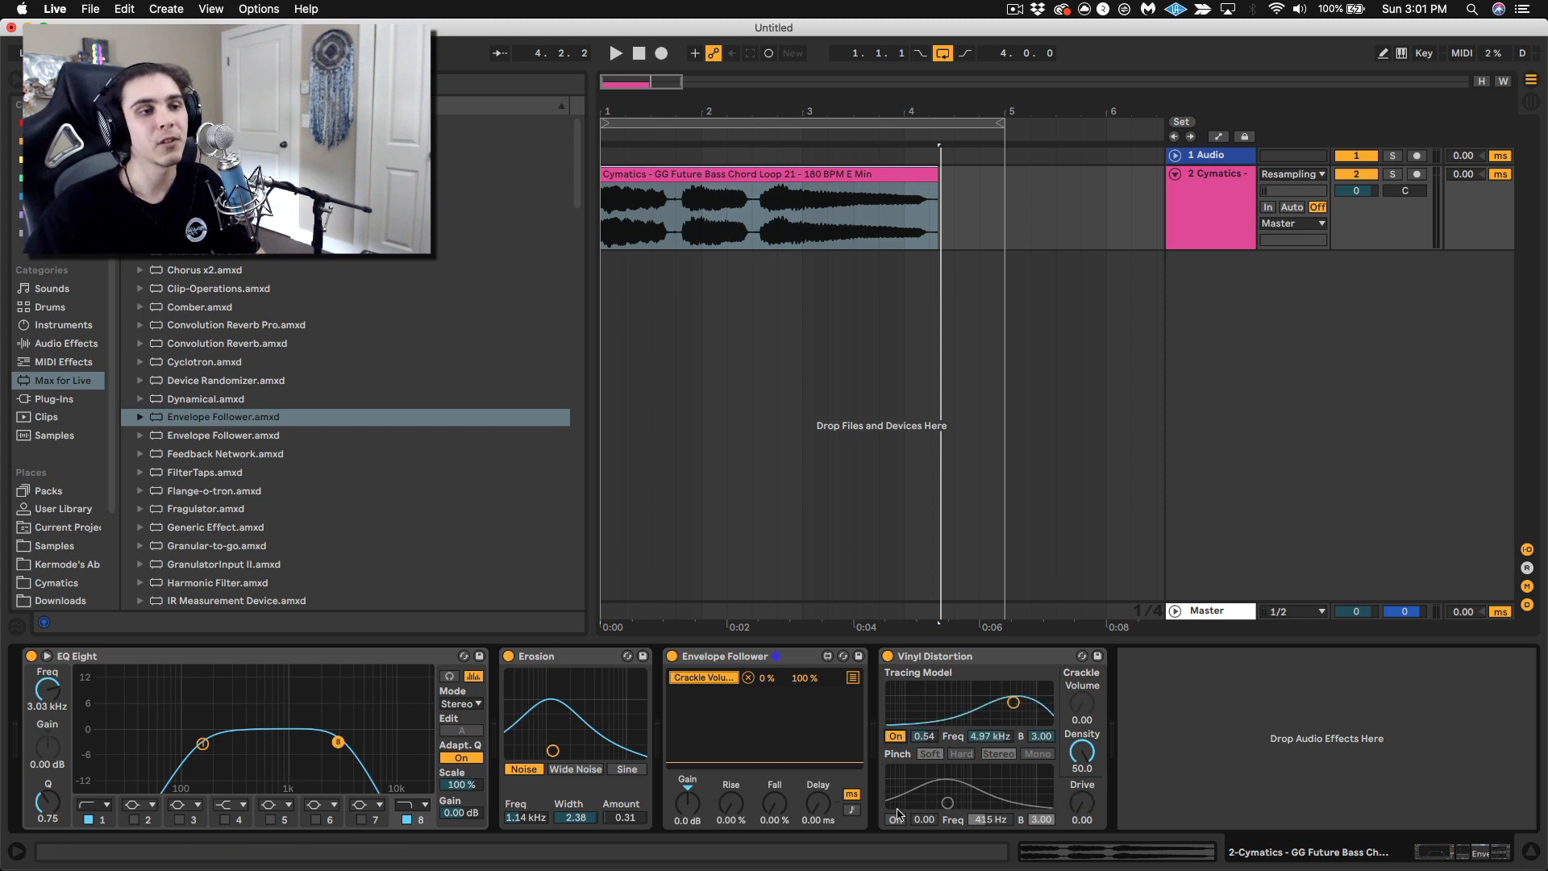
click(895, 819)
mouse_move(974, 703)
mouse_down()
mouse_move(961, 714)
mouse_move(993, 716)
mouse_up()
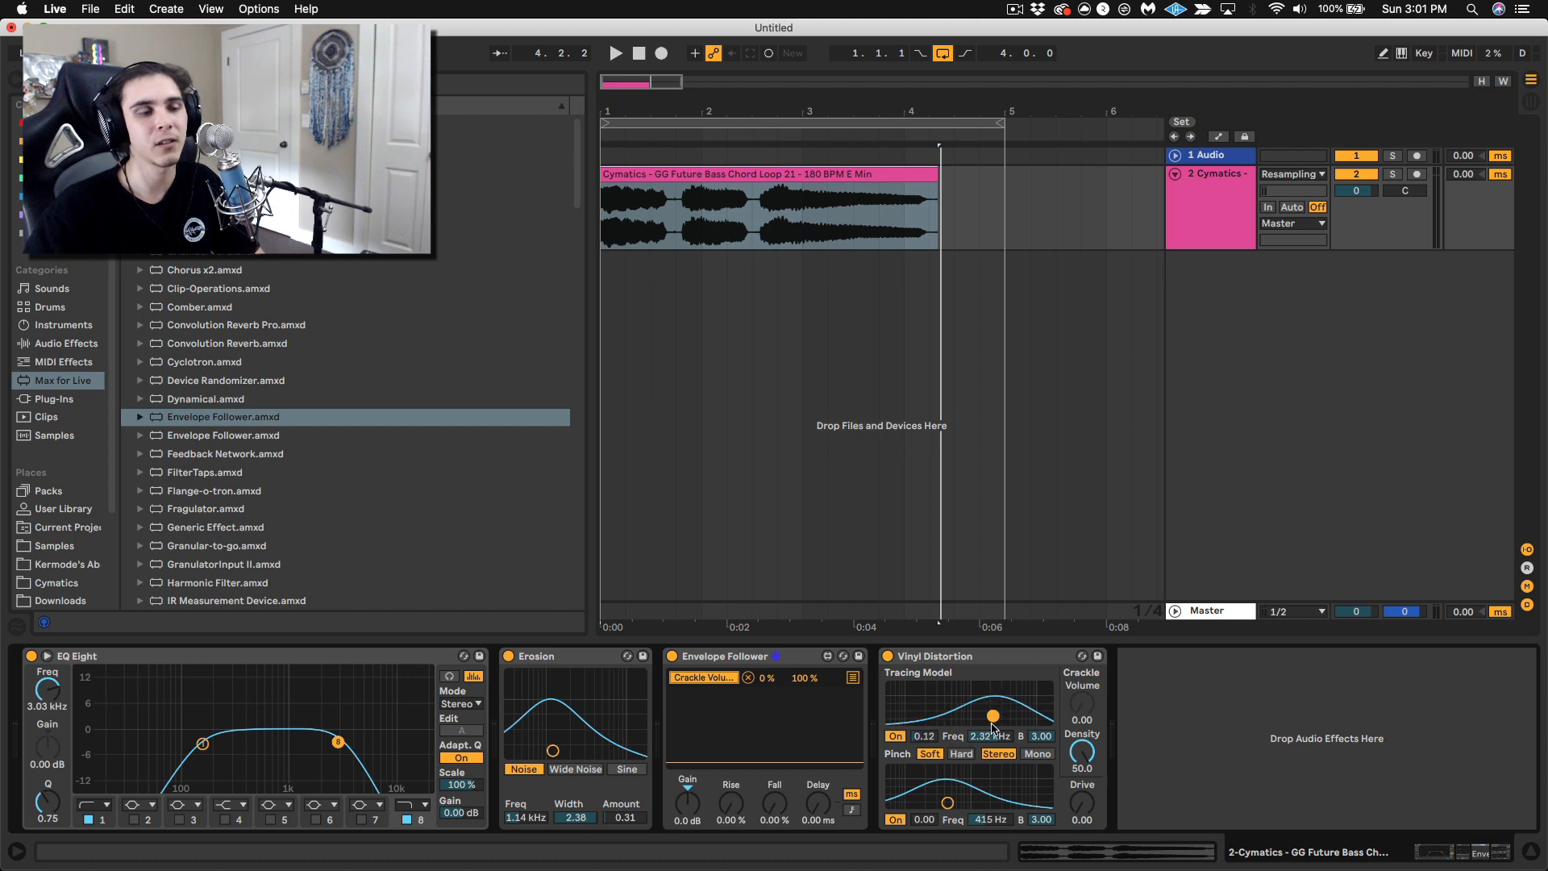
drag(947, 803, 962, 793)
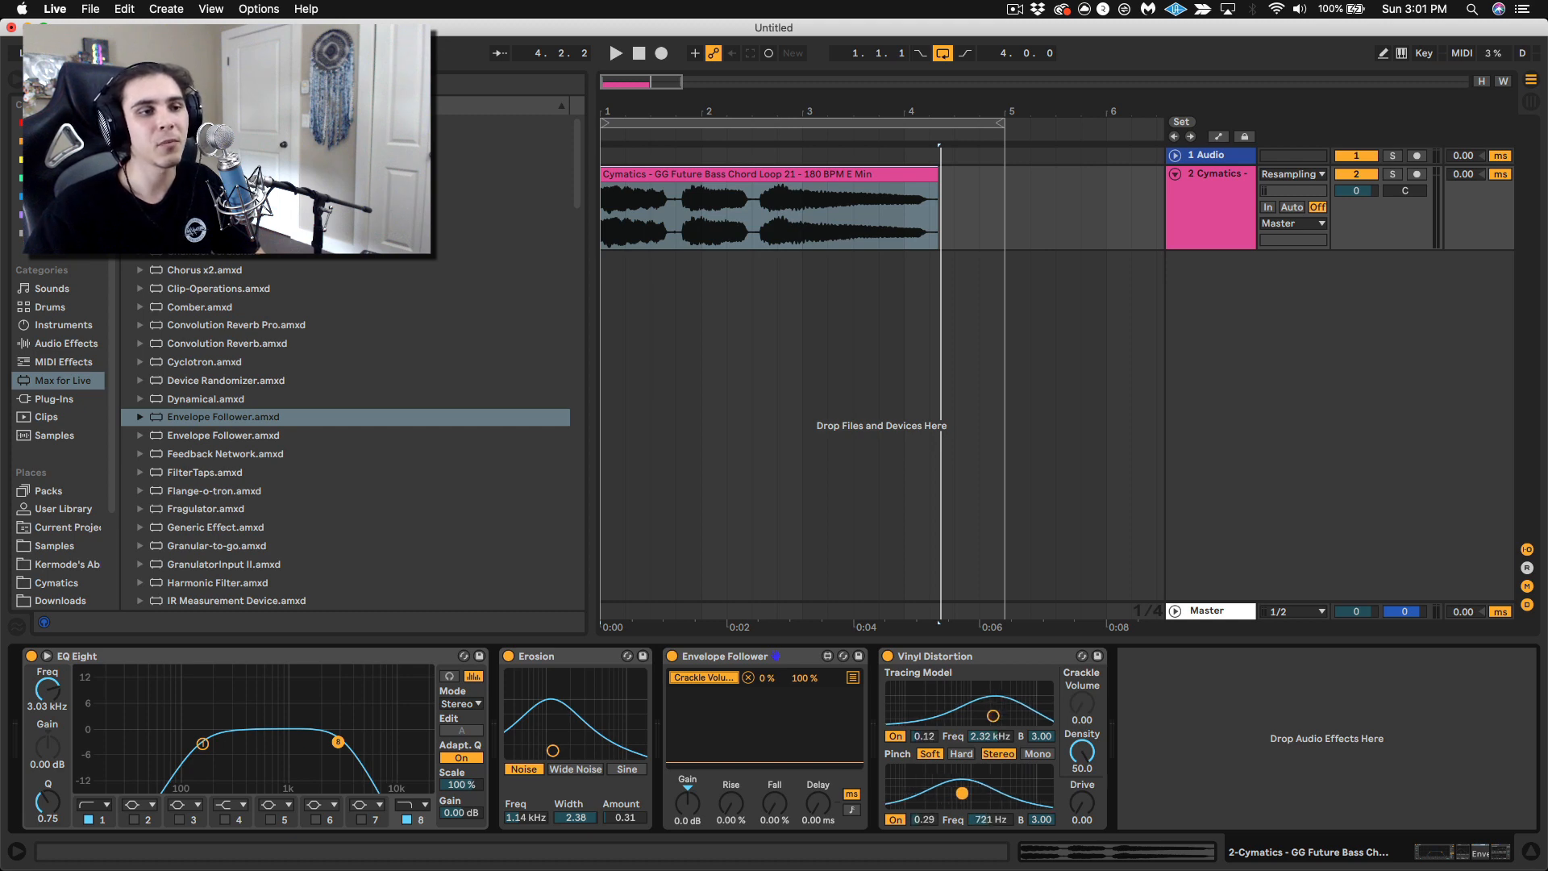
Set Vinyl Distortion's Drive to 0.10 and Tracing Model's amount to 0.32 while auditioning the loop.
key(space)
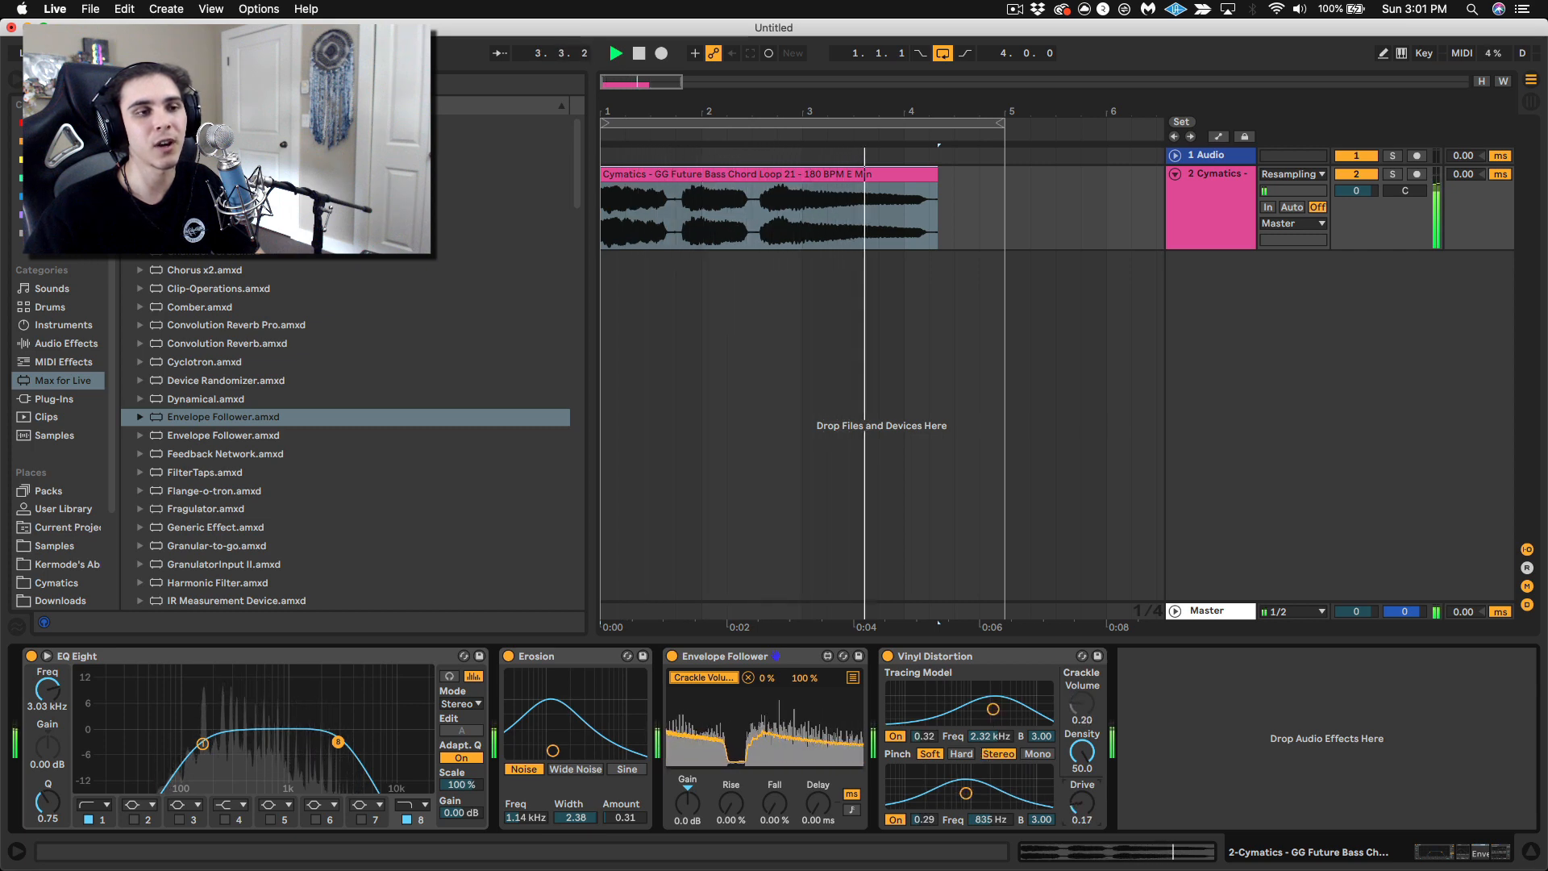
key(space)
key(space)
drag(1082, 803, 1082, 807)
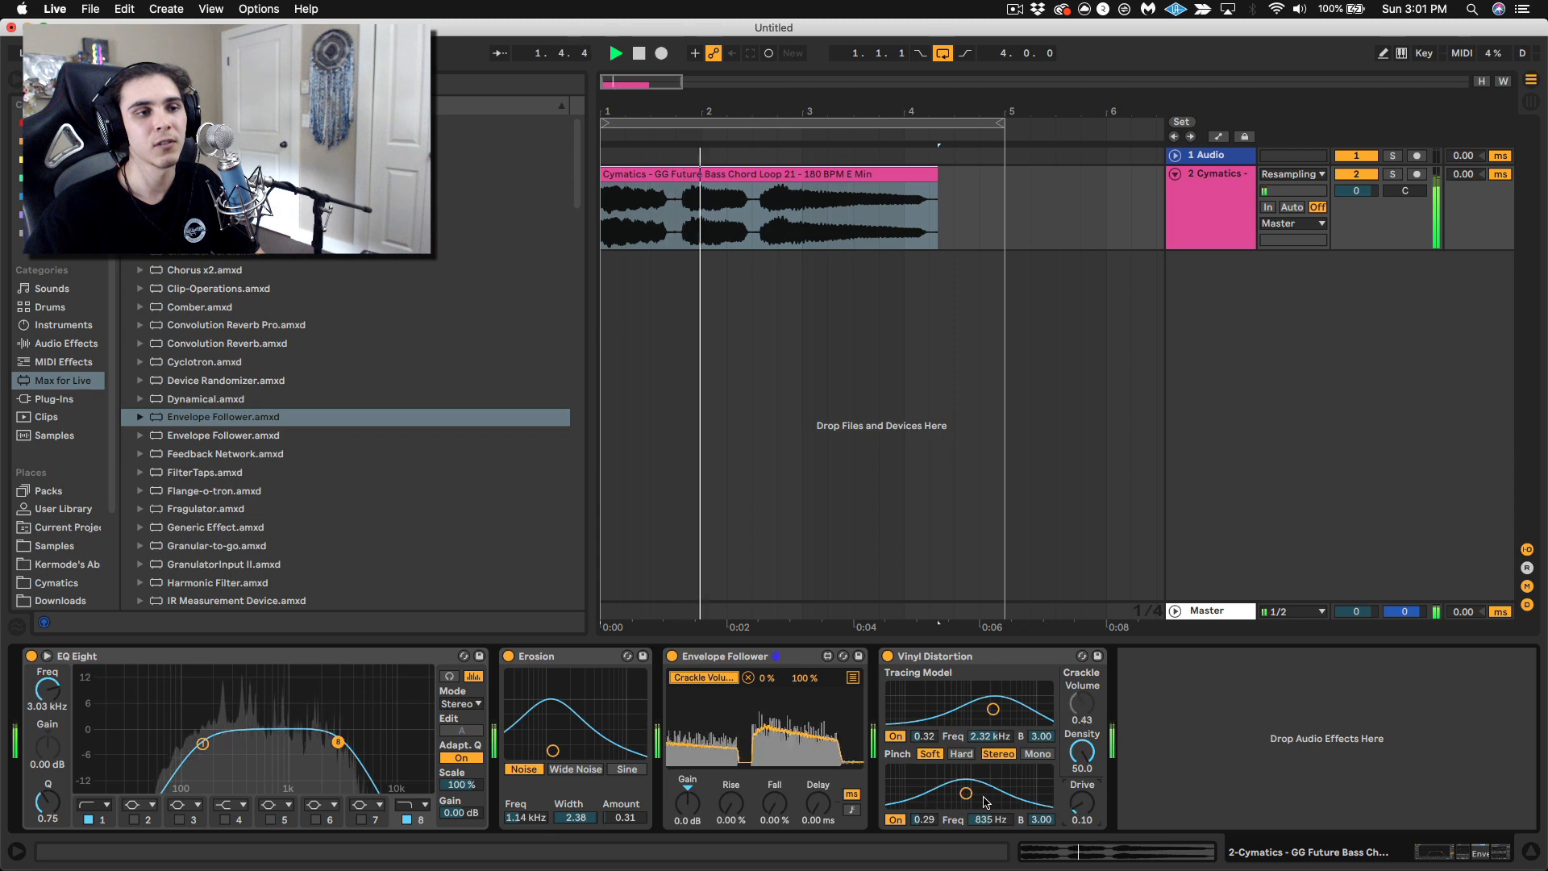
Retune Pinch to 1.39 kHz at 0.09 and Tracing Model to 1.61 kHz during playback, and stop the loop.
drag(966, 793, 980, 800)
drag(987, 736, 987, 754)
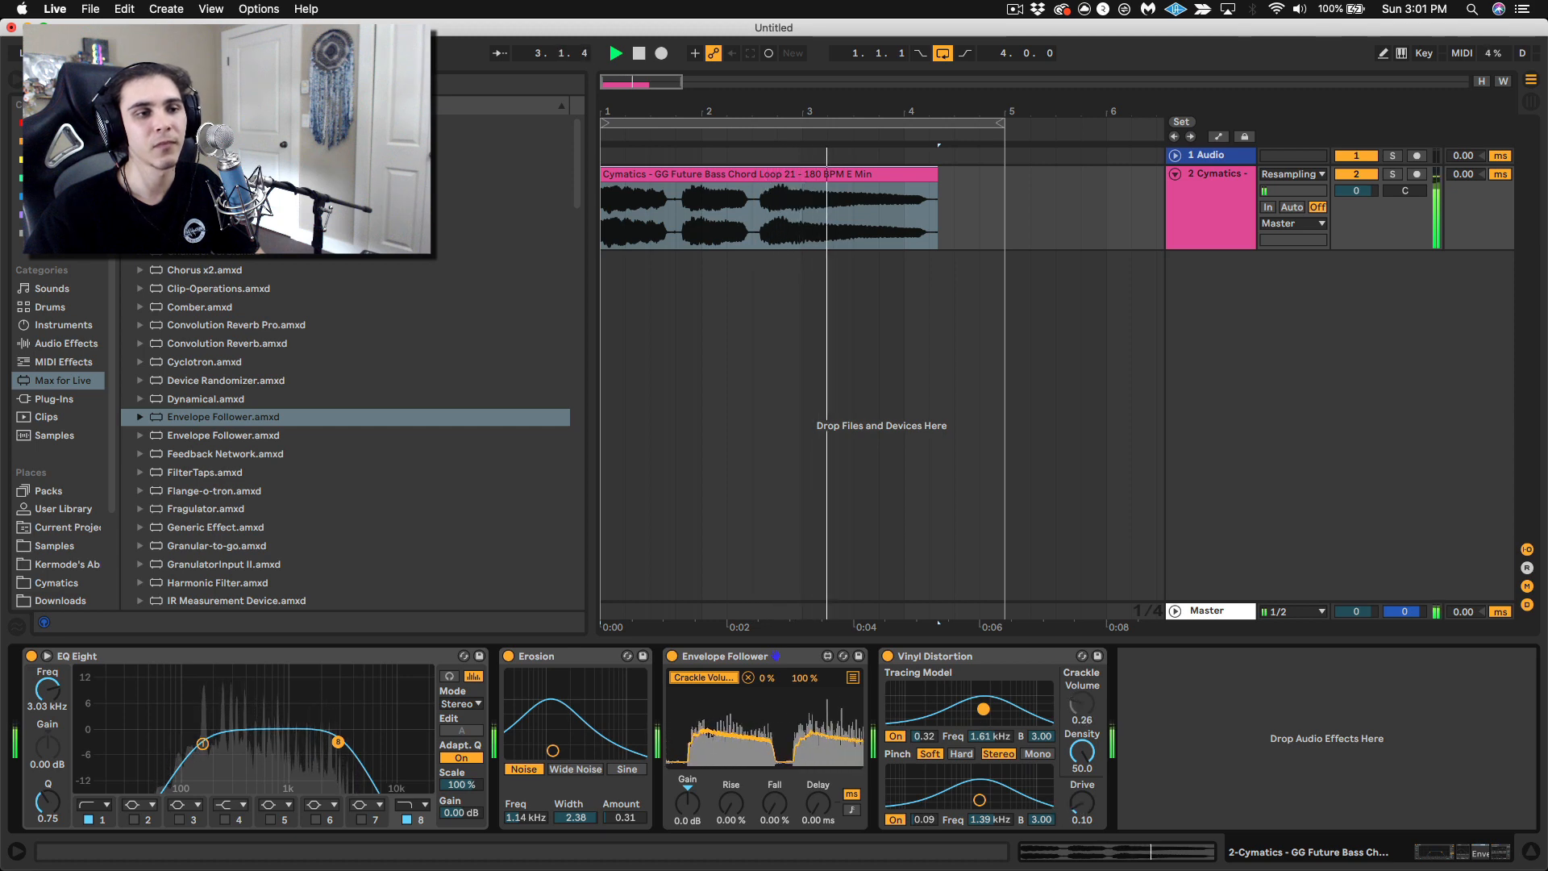
drag(1081, 807, 1081, 806)
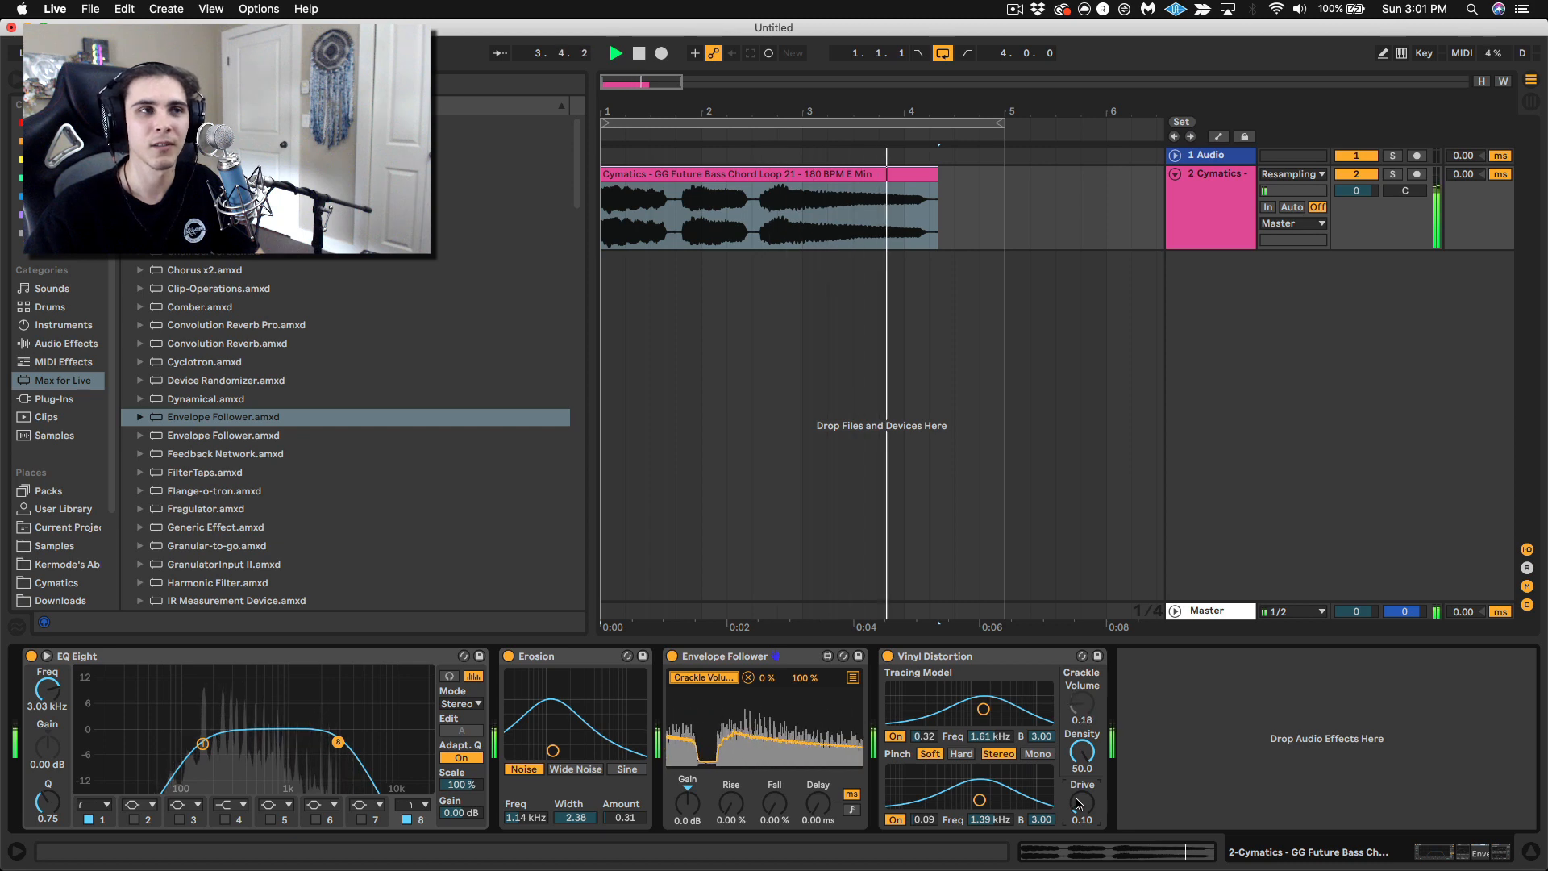
key(space)
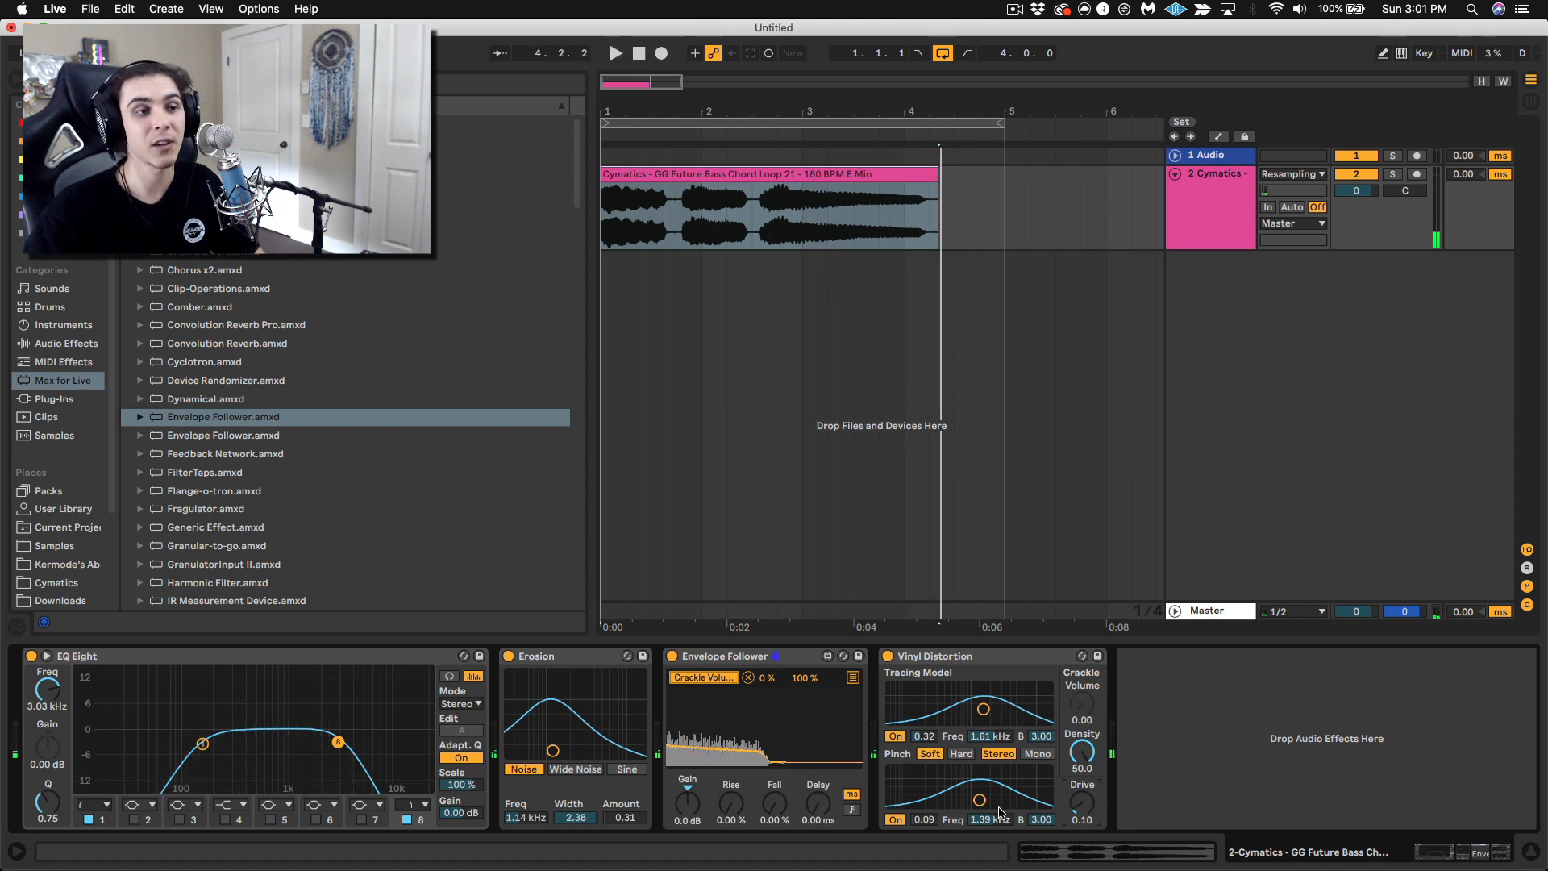
Add Overdrive after Vinyl Distortion and switch off Vinyl Distortion's Tracing Model and Pinch.
click(67, 345)
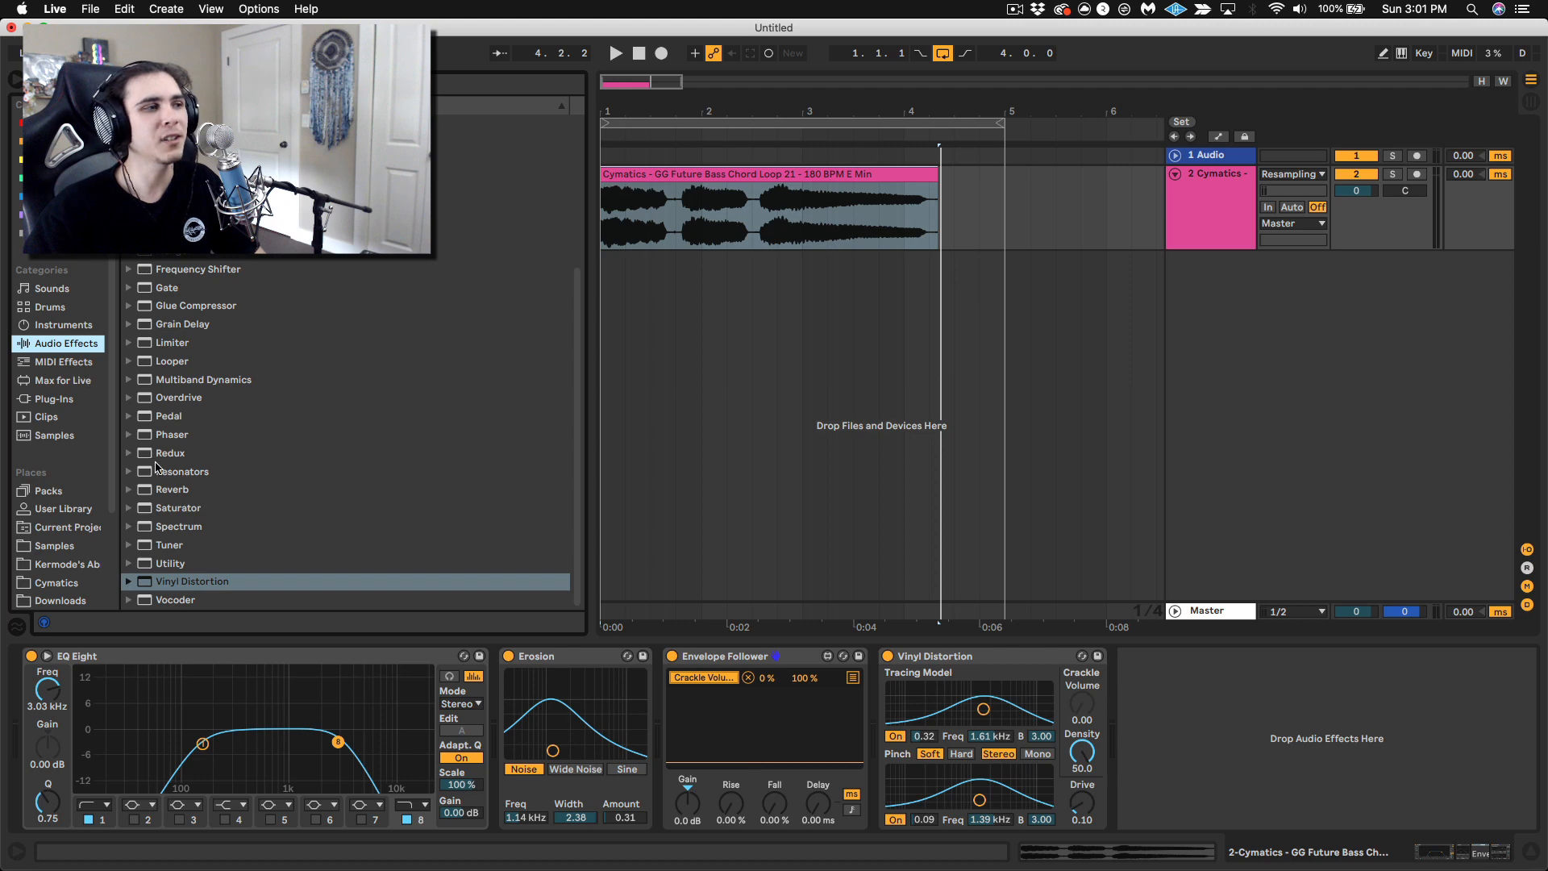
scroll(165, 508, up, 1)
drag(179, 411, 1145, 726)
click(896, 737)
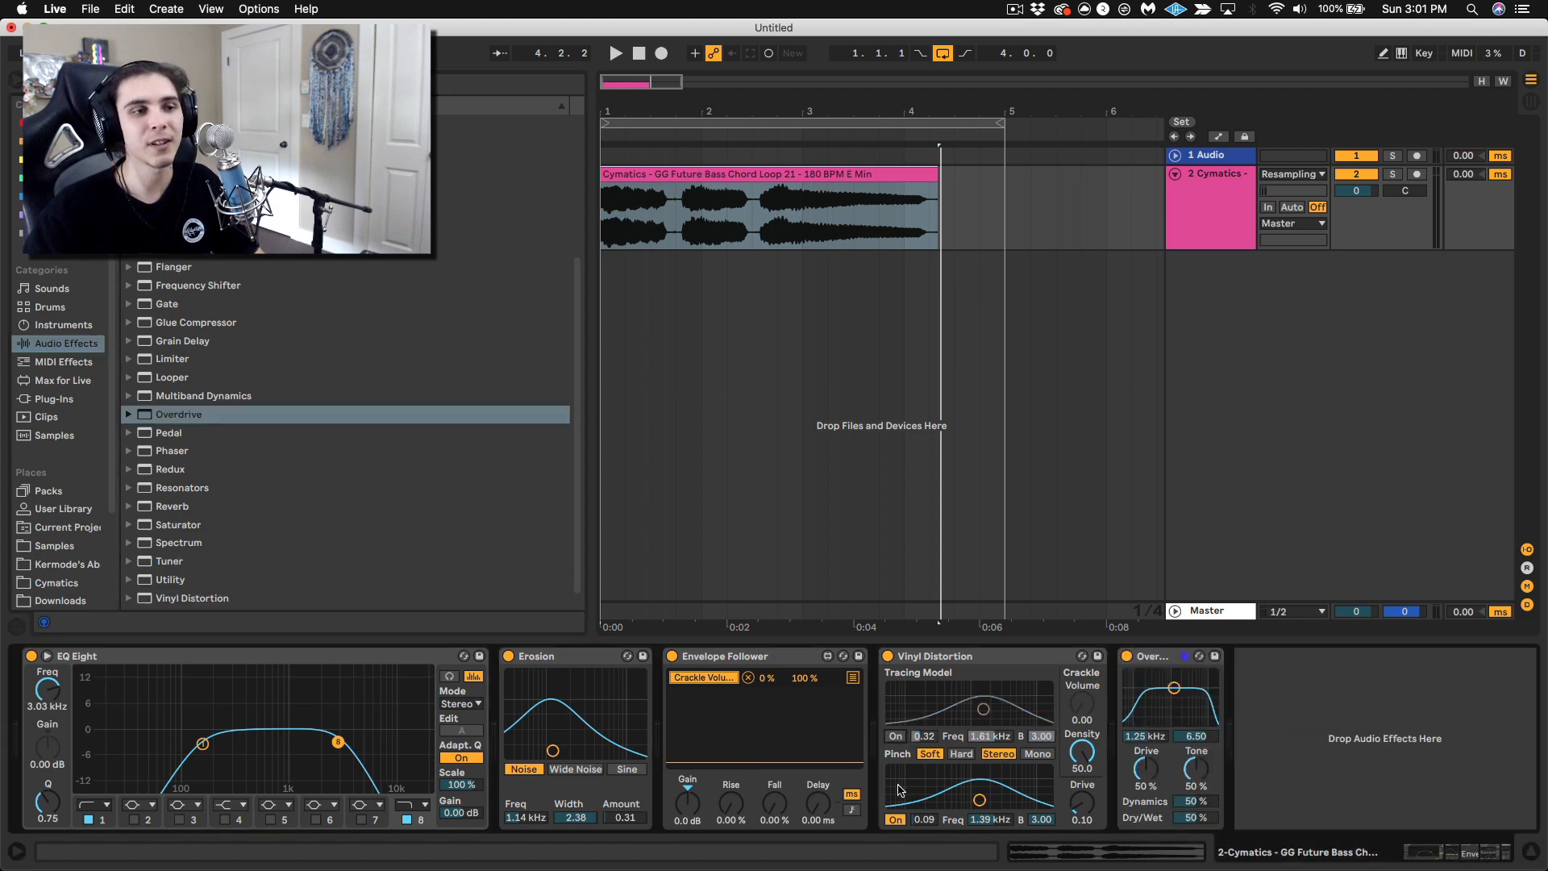
click(895, 819)
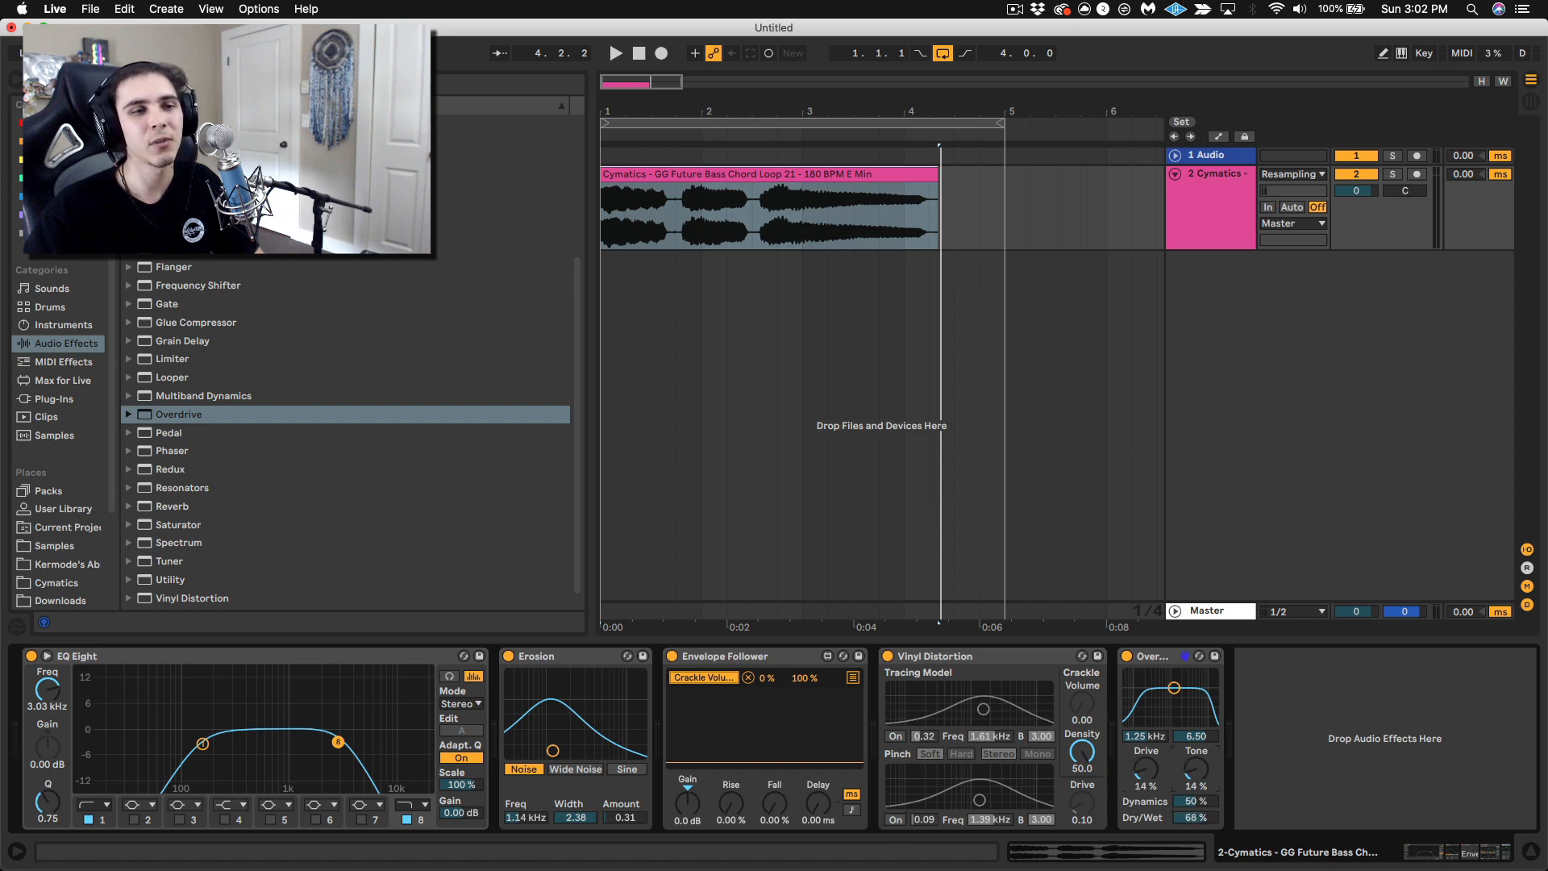
Set Overdrive to 14% drive, 8% tone, 16% dynamics and 23% dry/wet, and re-enable Vinyl Distortion's Tracing Model and Pinch.
drag(1192, 743, 1194, 854)
key(space)
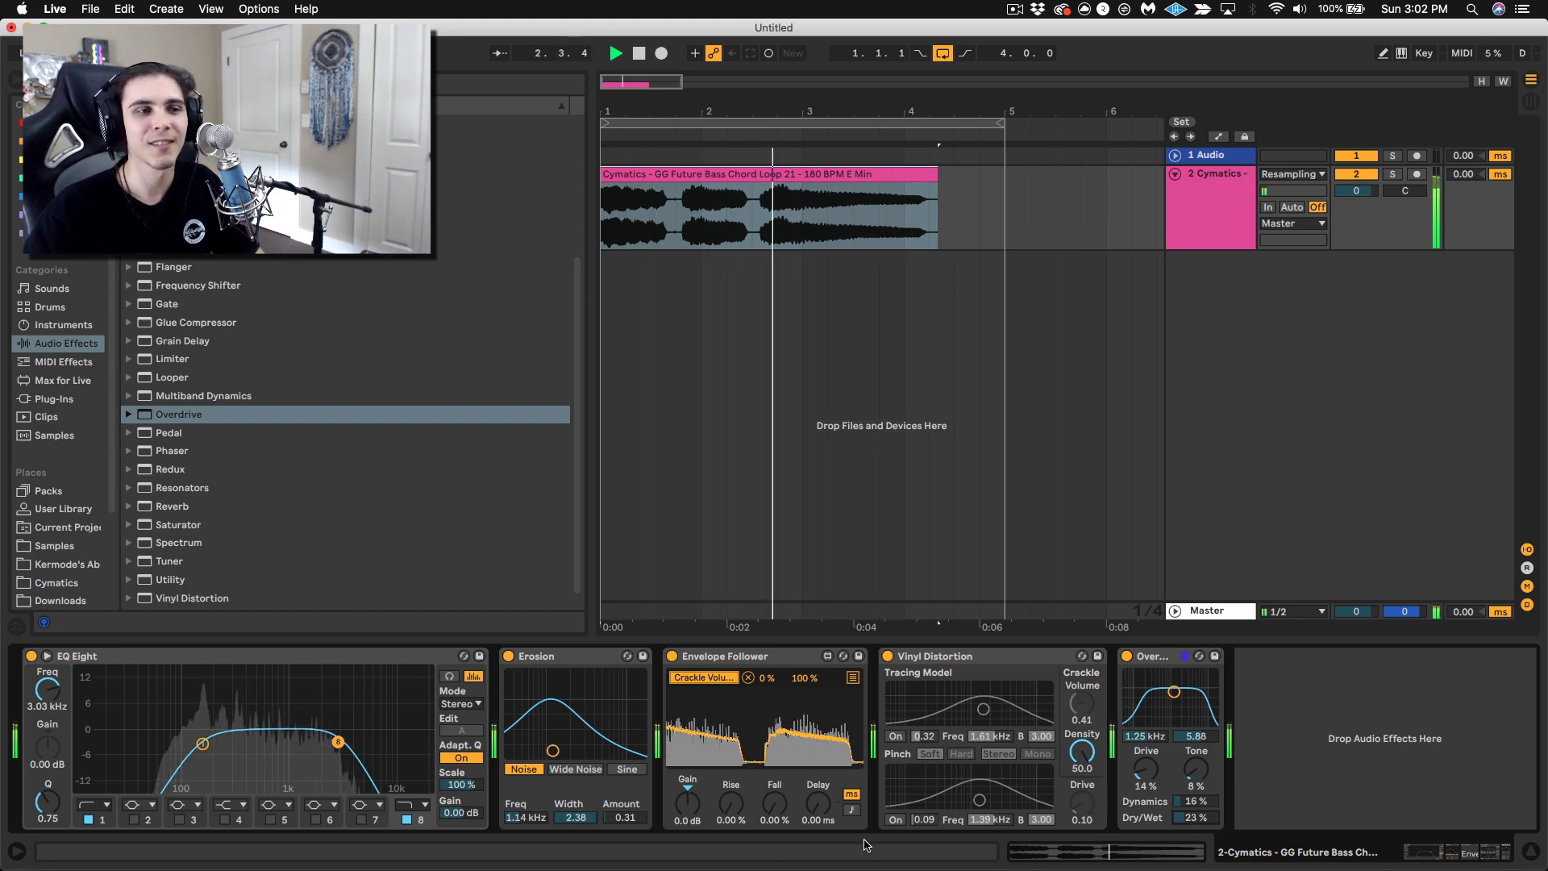
click(895, 819)
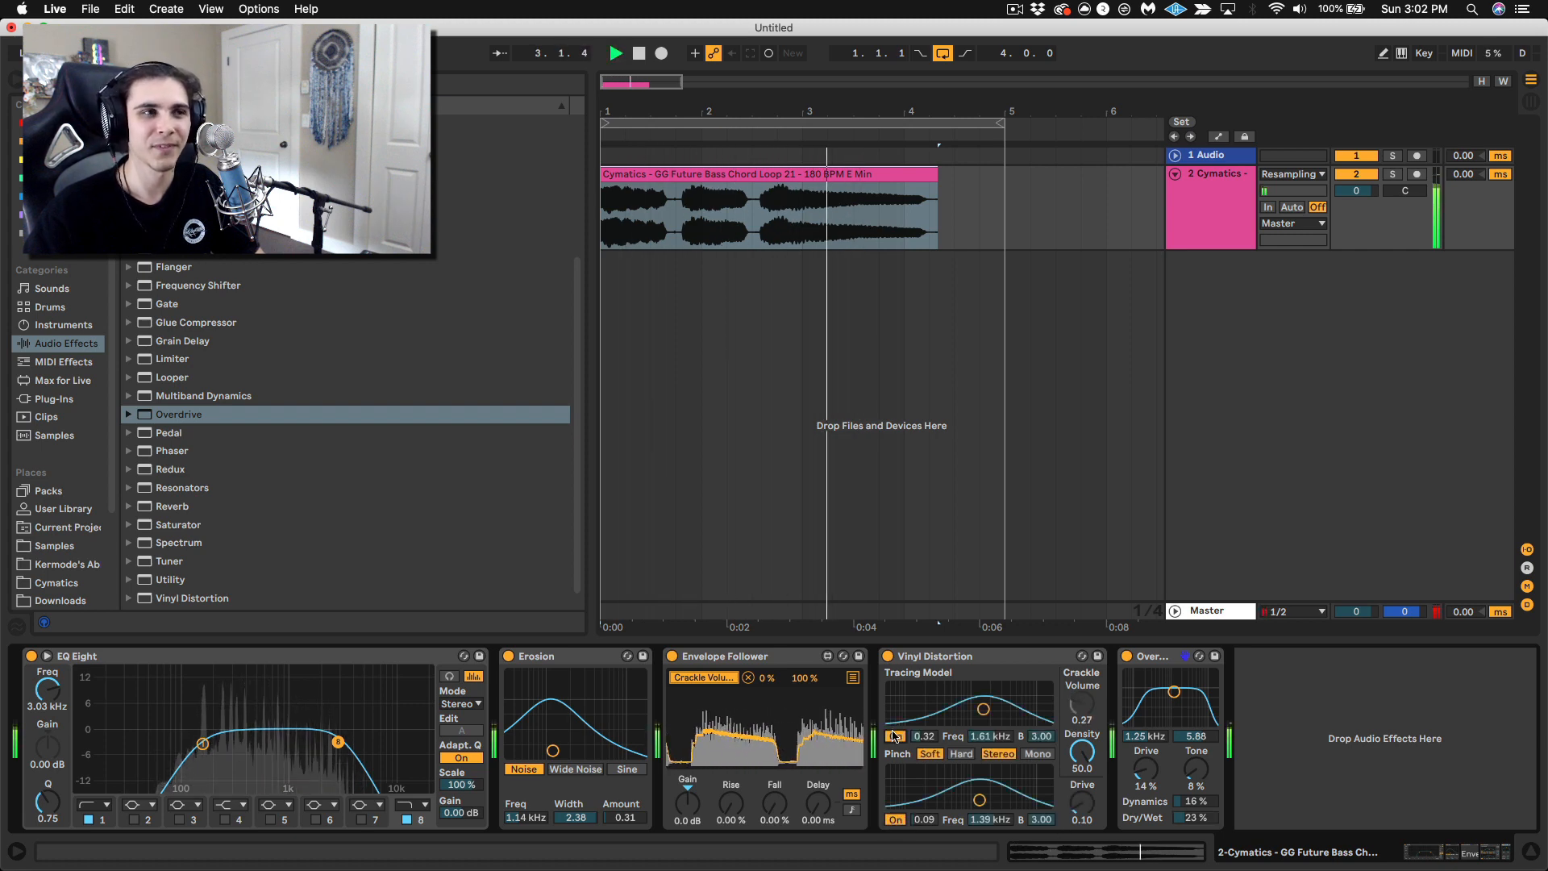
key(space)
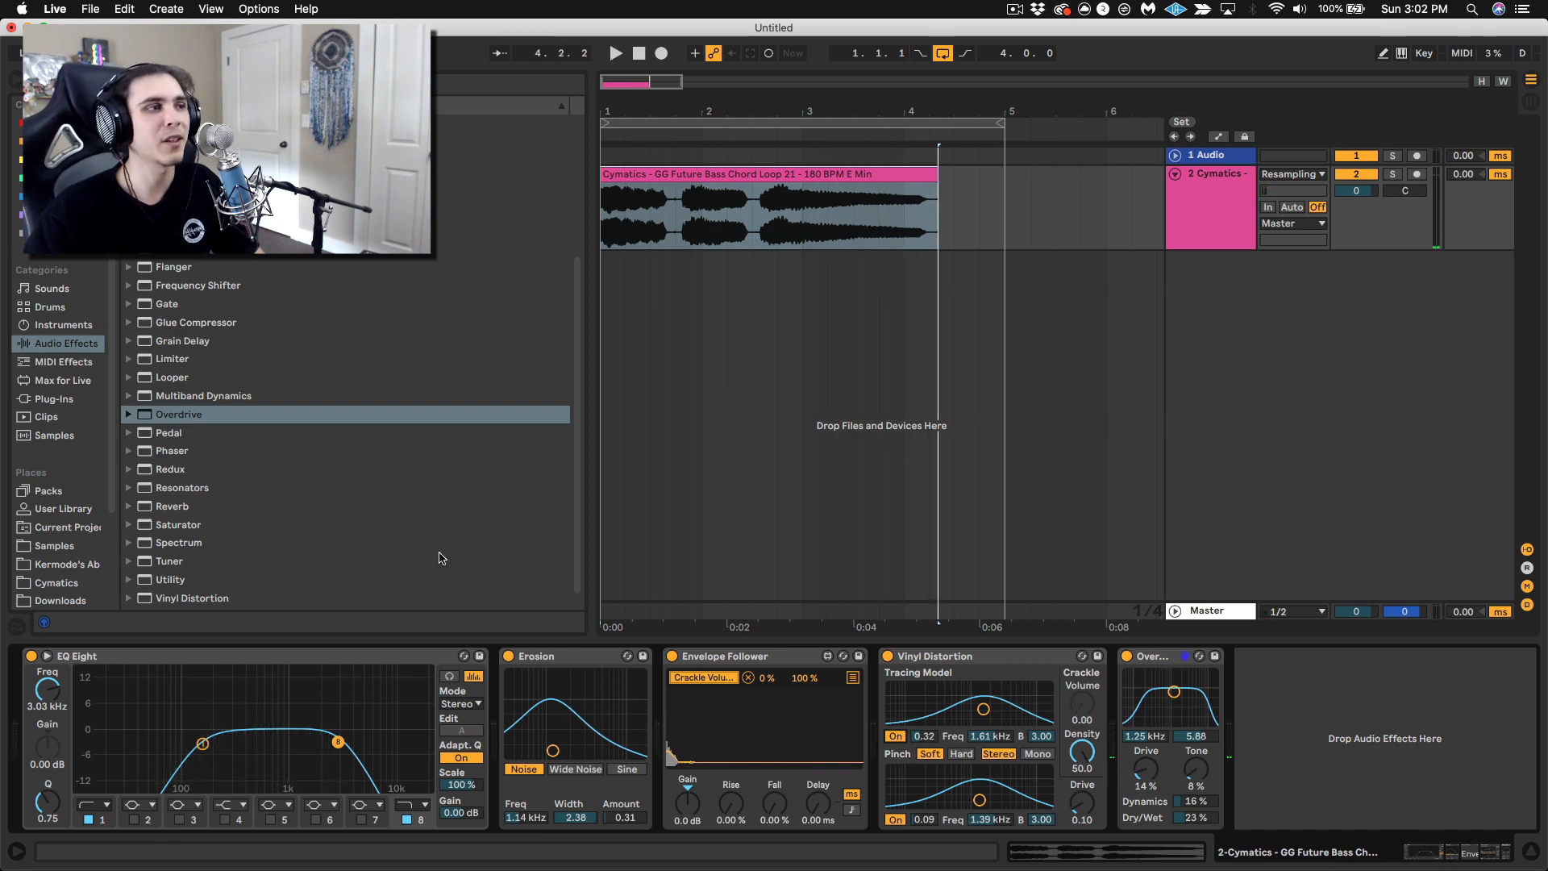
Try Redux after Overdrive with Soft downsampling at 2.36 while the loop plays, and remove it from the chain.
double_click(135, 471)
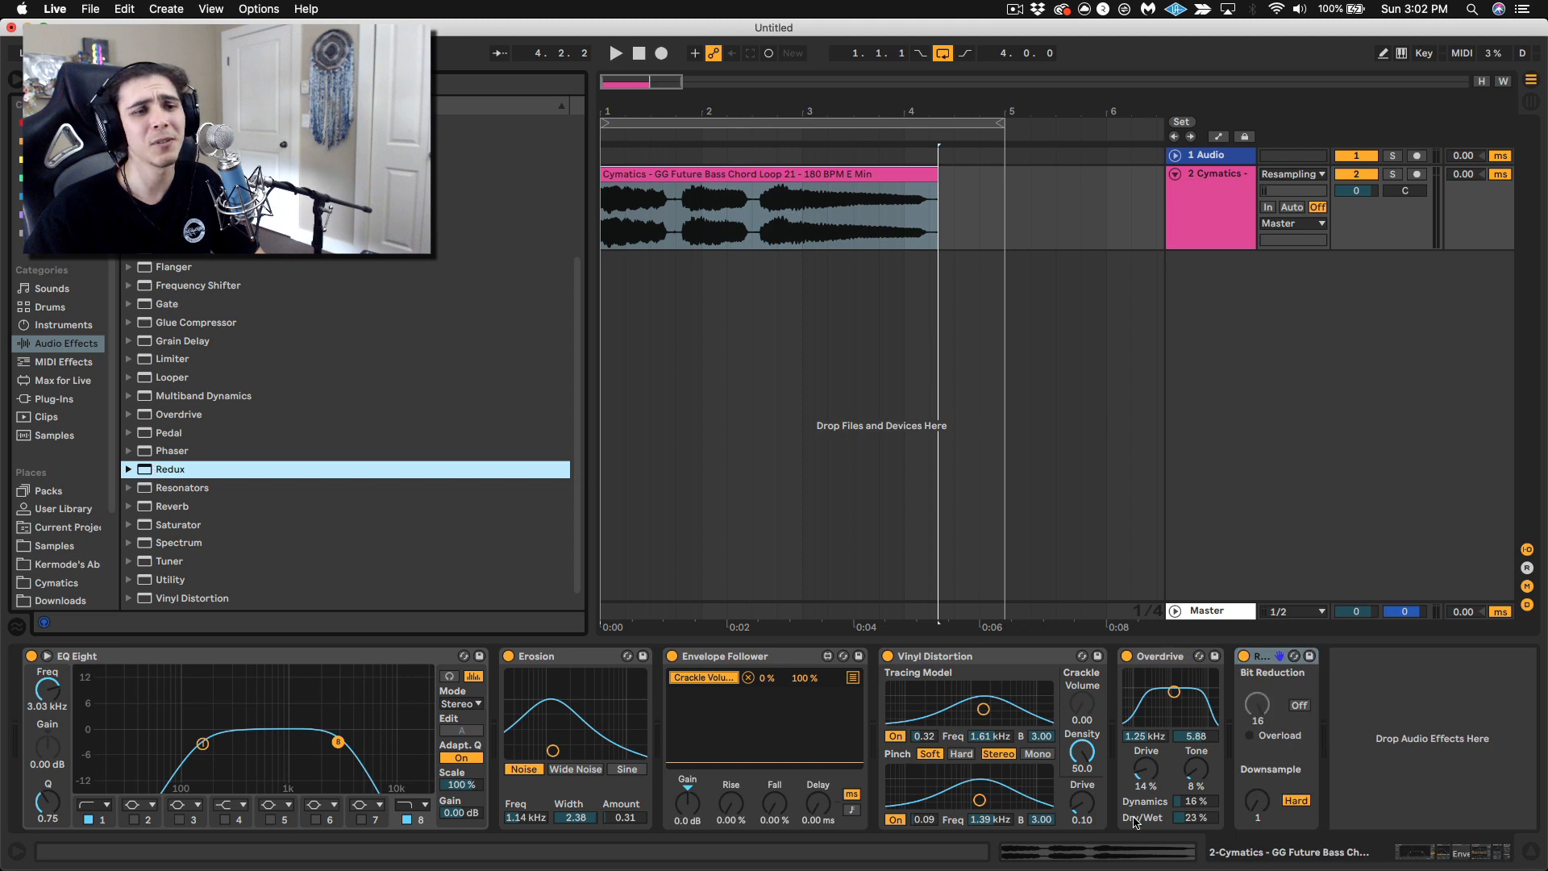
click(1253, 808)
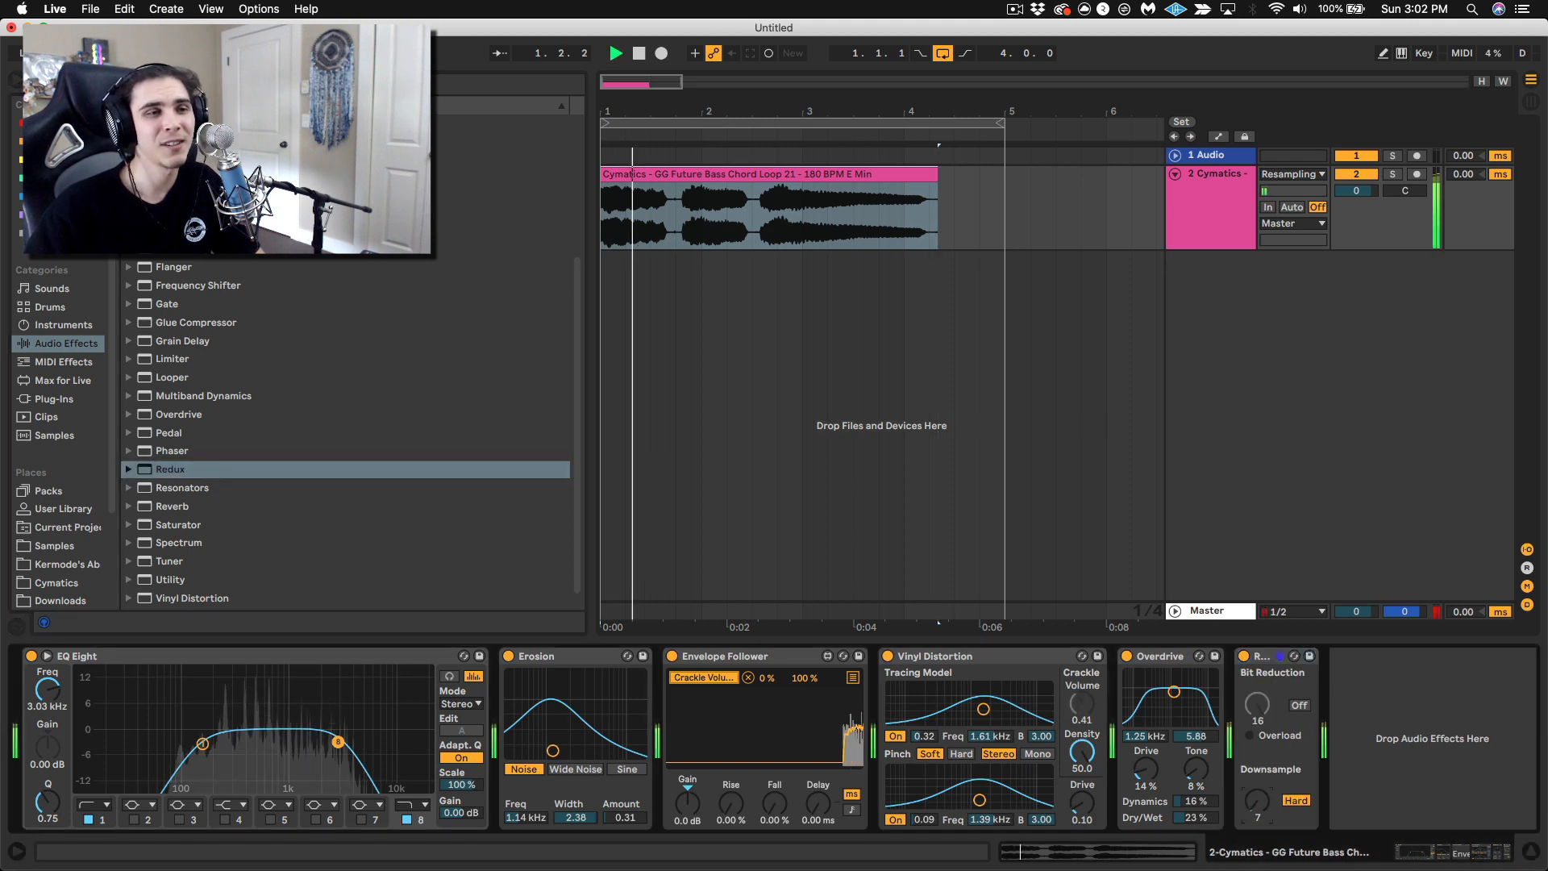
drag(1256, 801, 1256, 813)
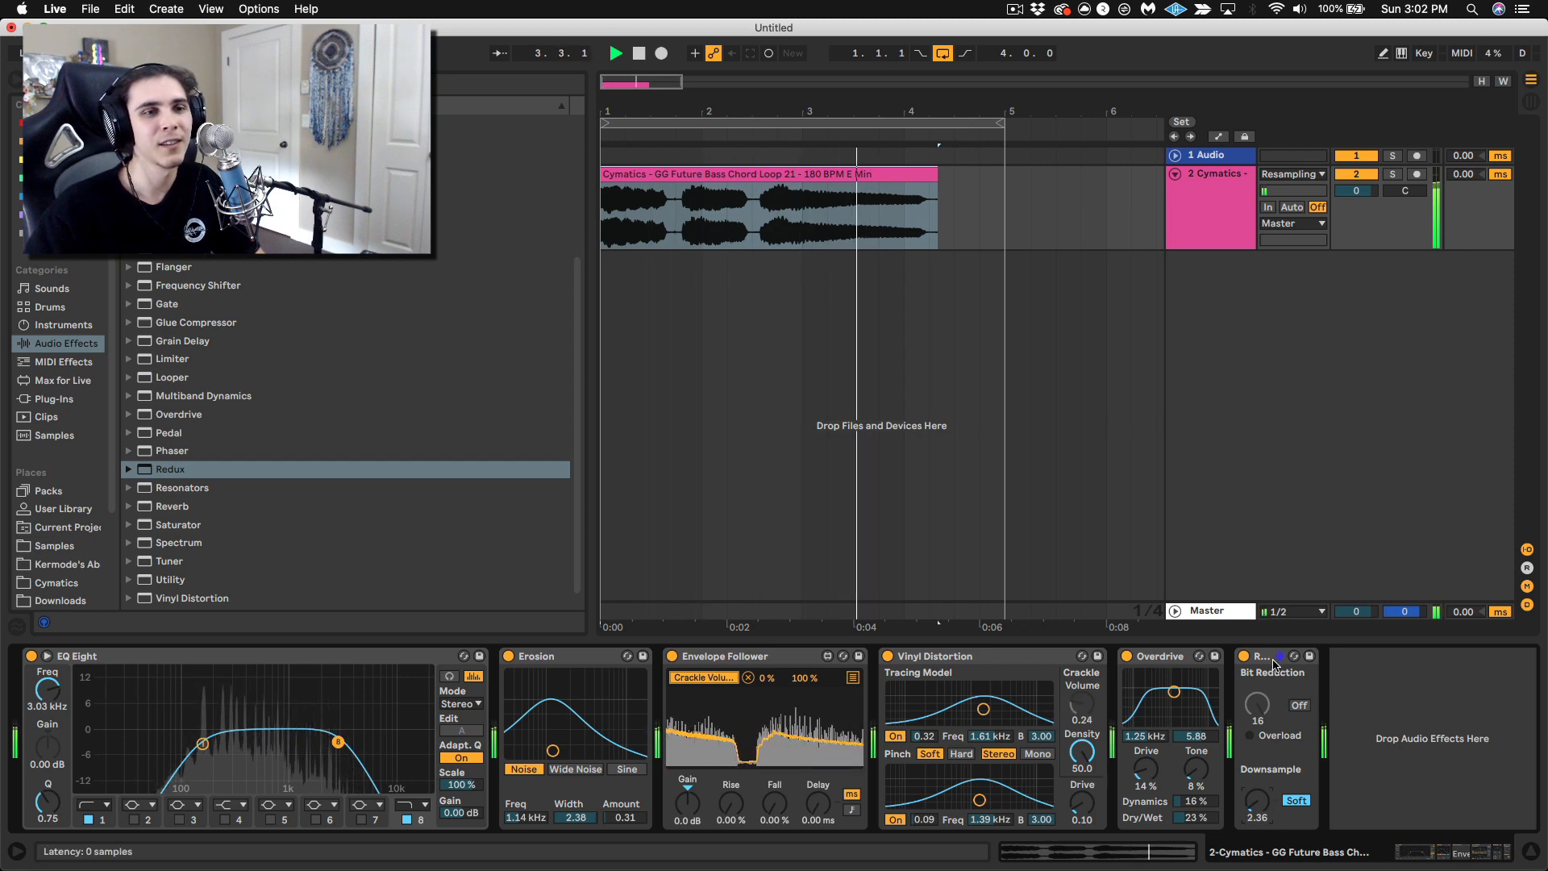
key(space)
key(Delete)
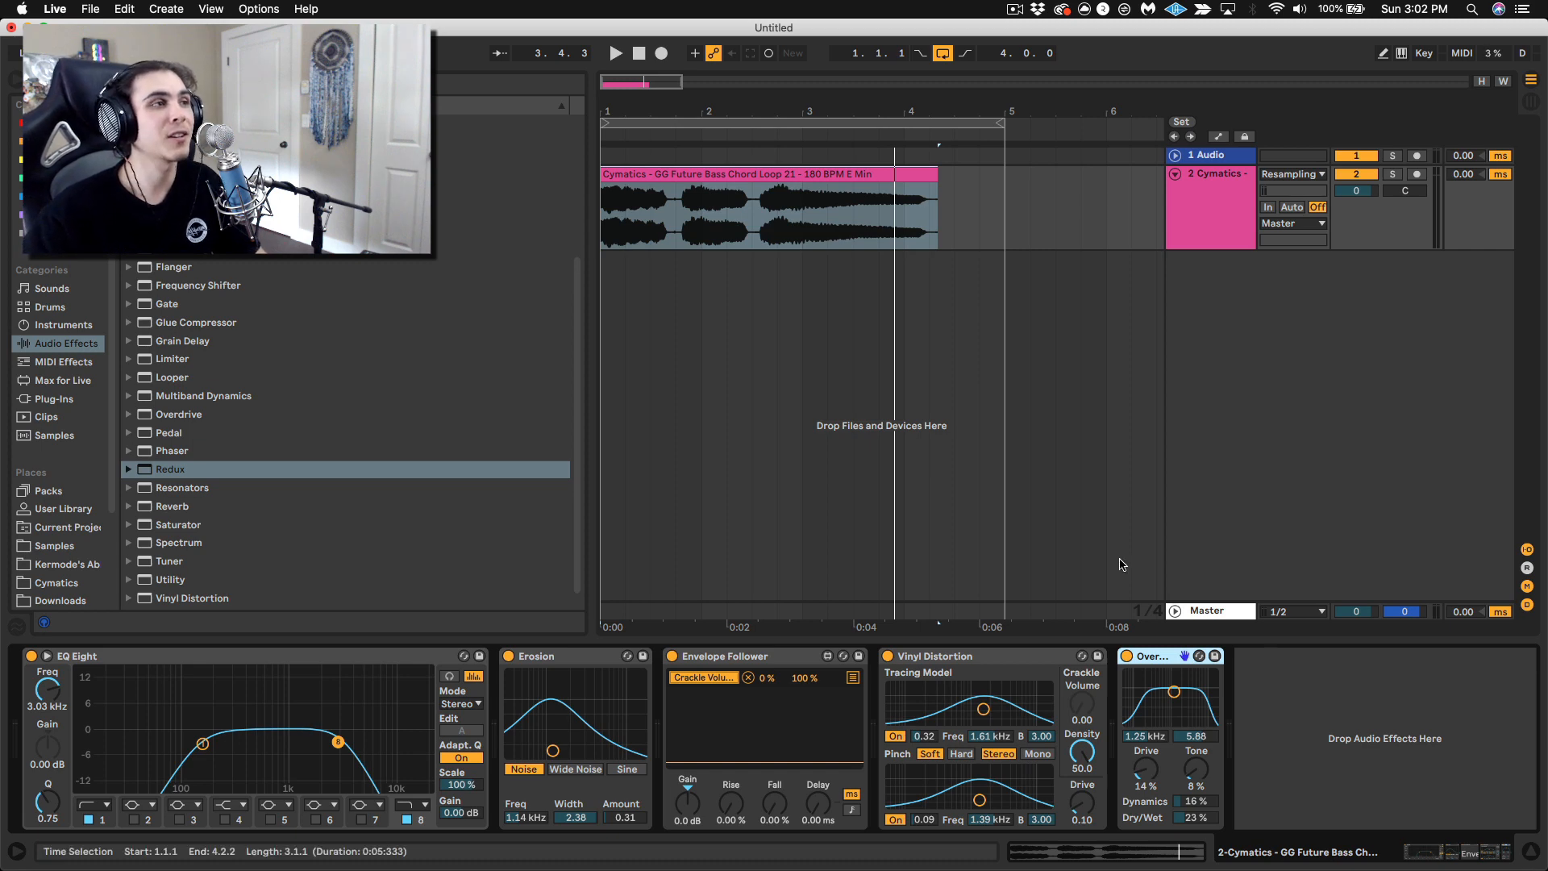
Add Pedal after Overdrive, lower its dry/wet to 12%, and audition the loop.
double_click(170, 434)
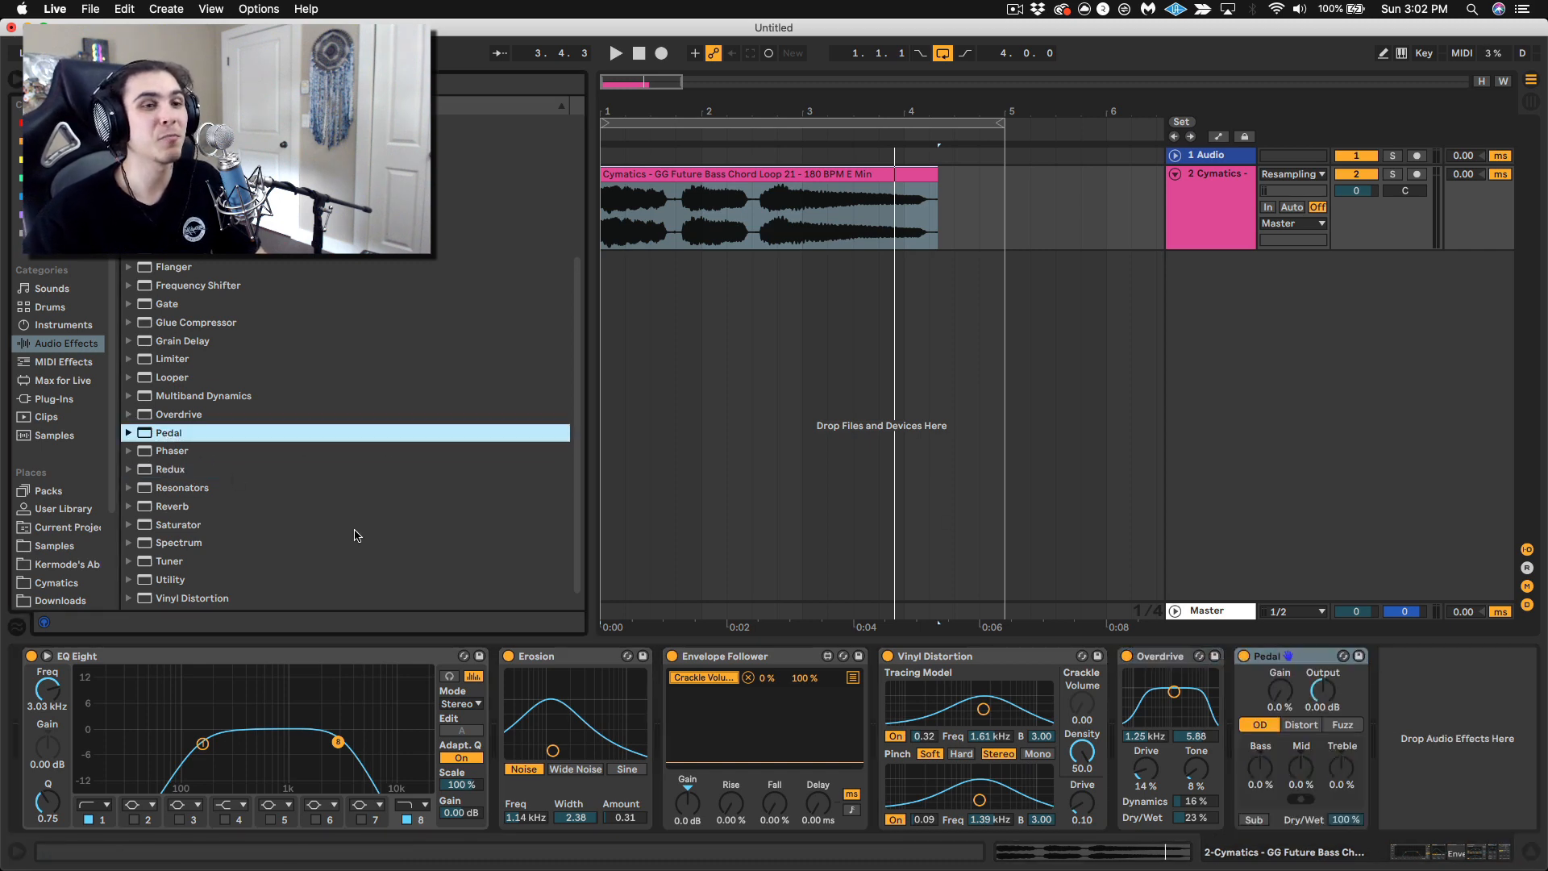
key(space)
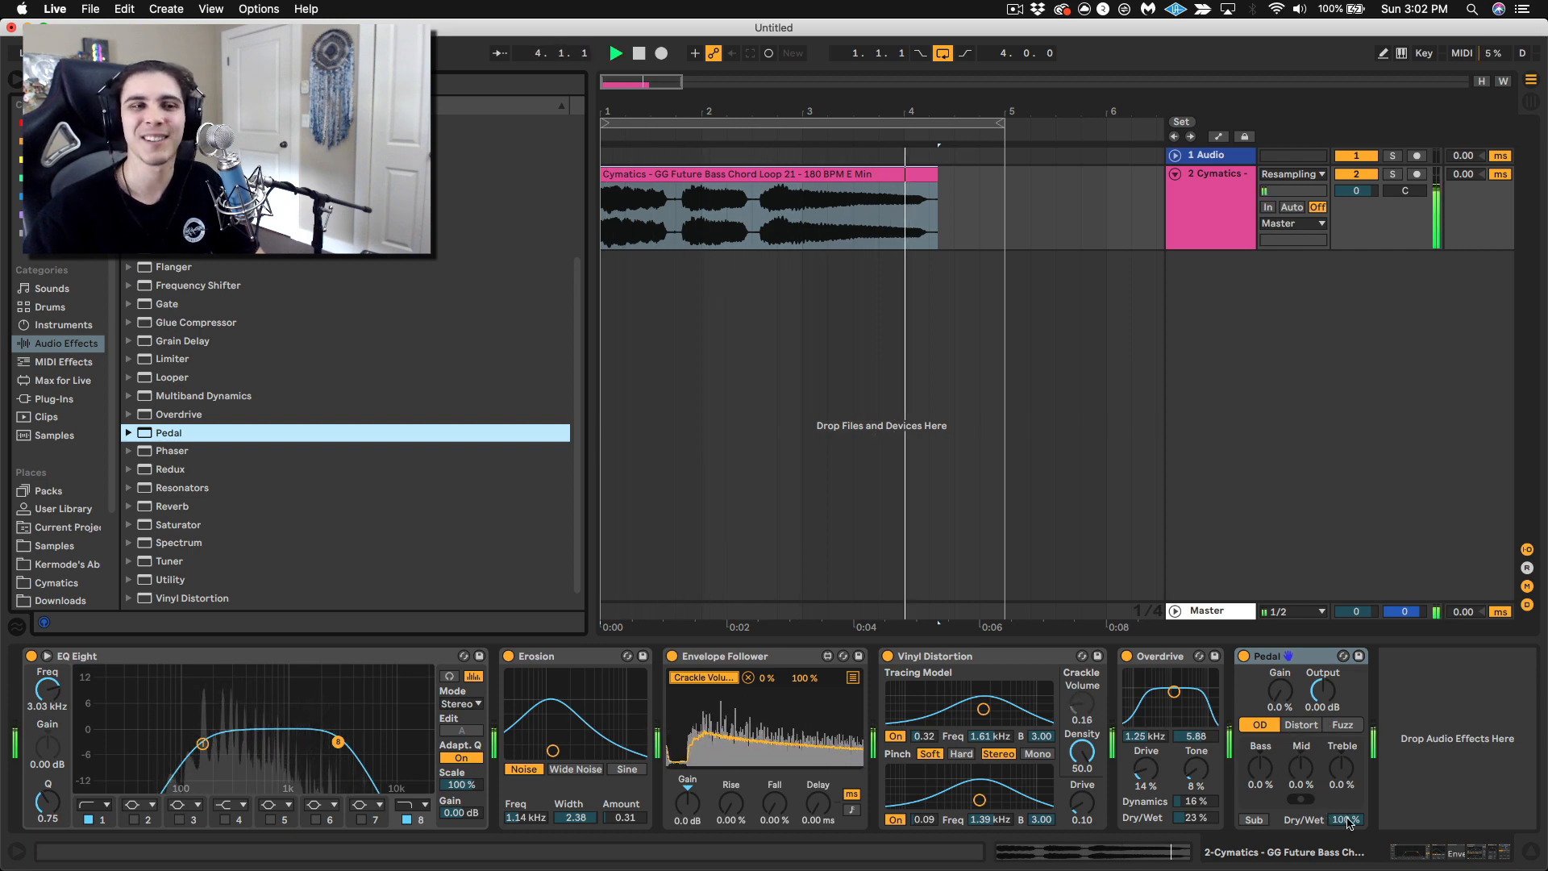
key(space)
drag(1344, 818, 1344, 867)
key(space)
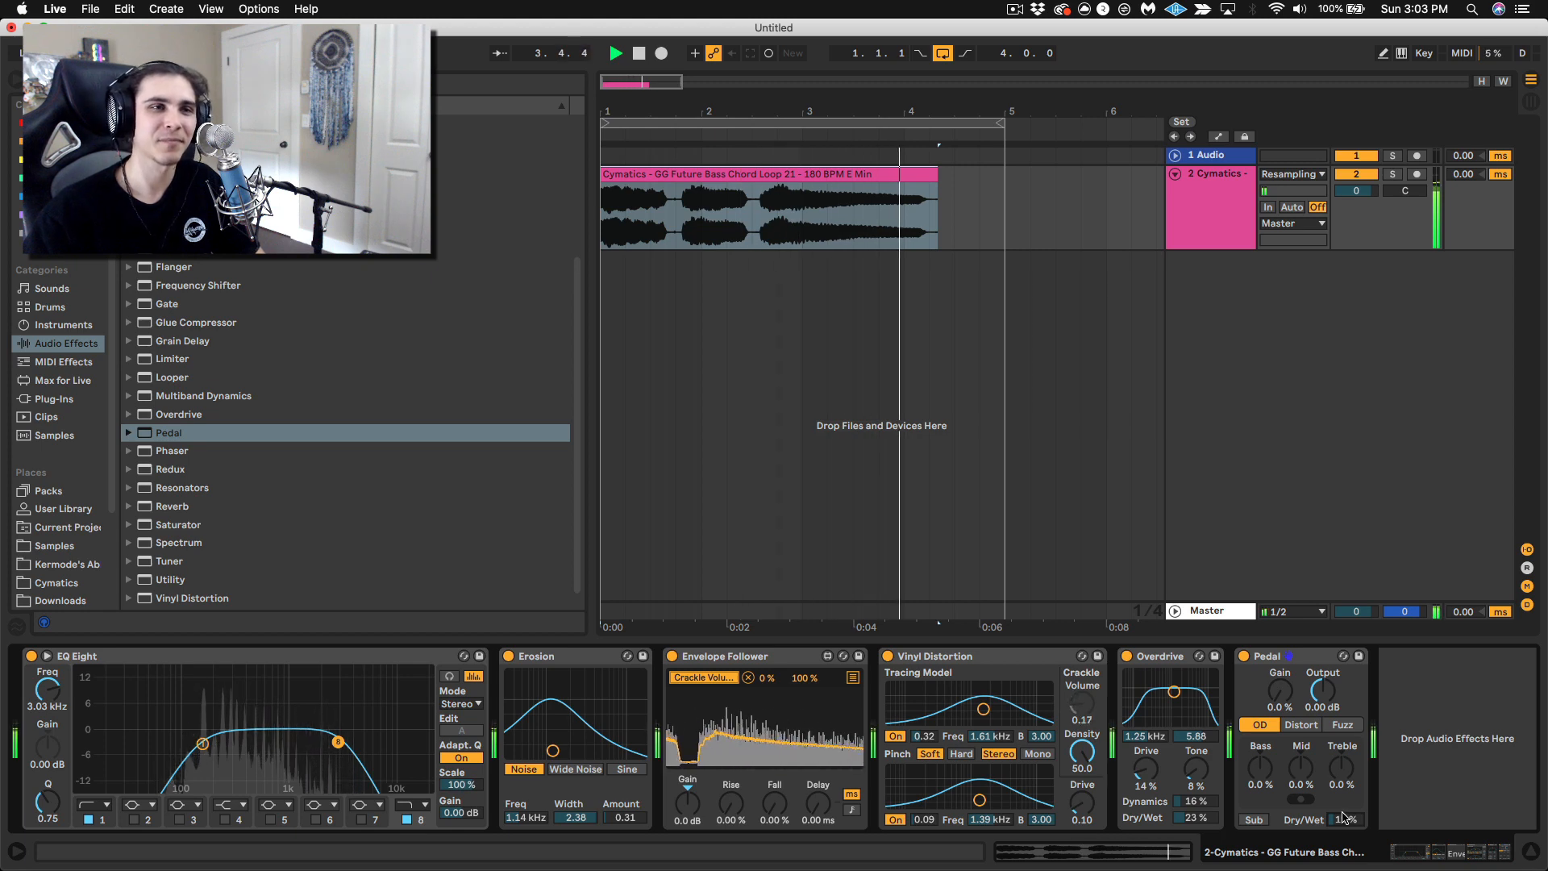
key(space)
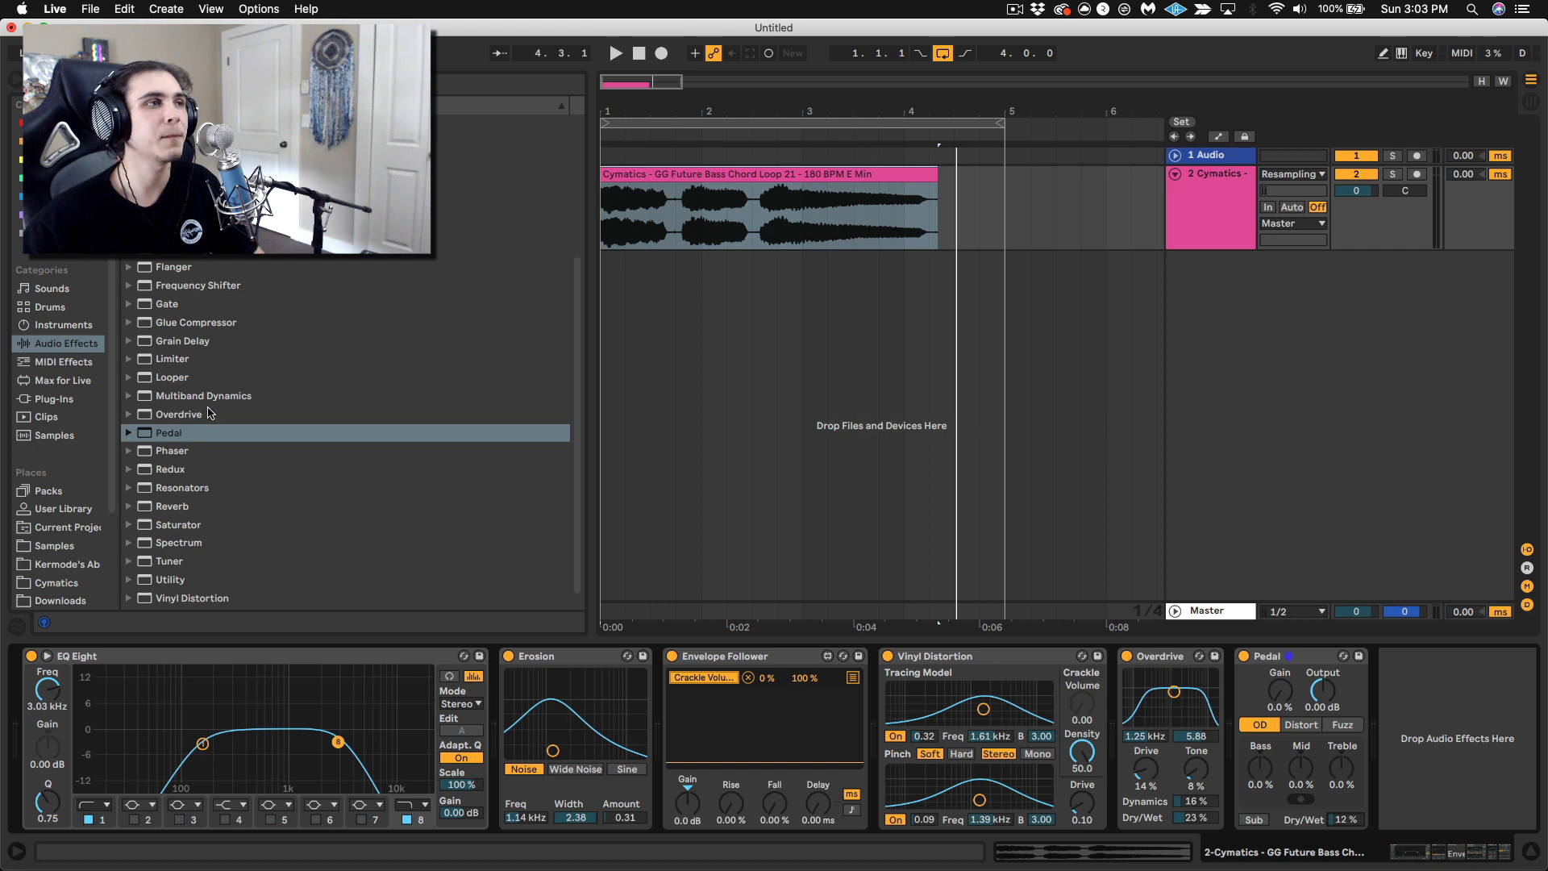
Add a Delay after Pedal at the end of the effect chain and set its dry/wet to 100%.
scroll(223, 433, up, 5)
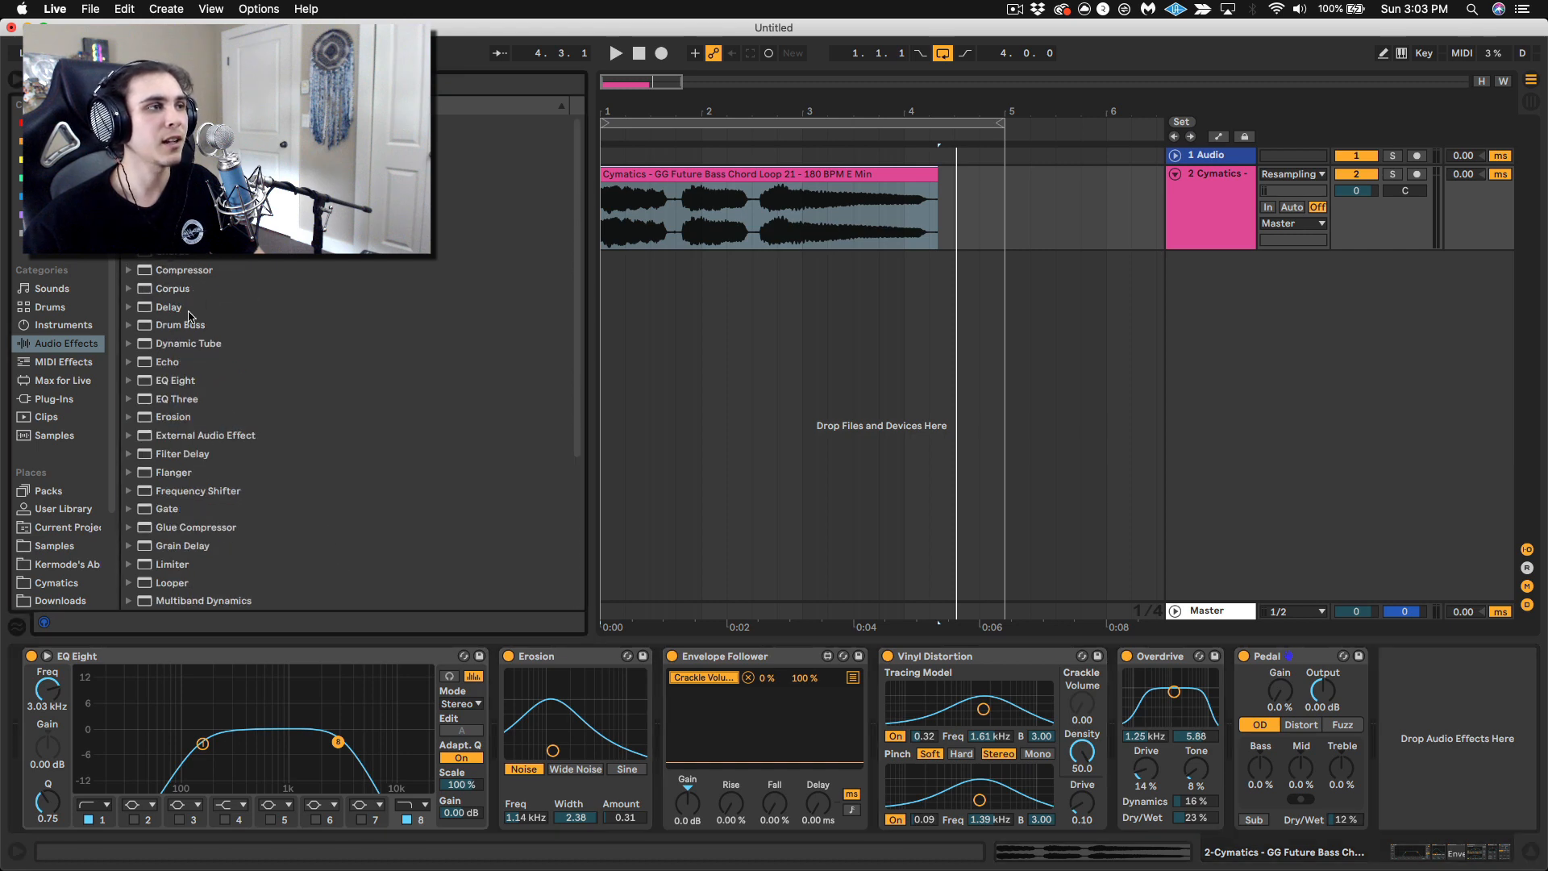
drag(188, 316, 1422, 759)
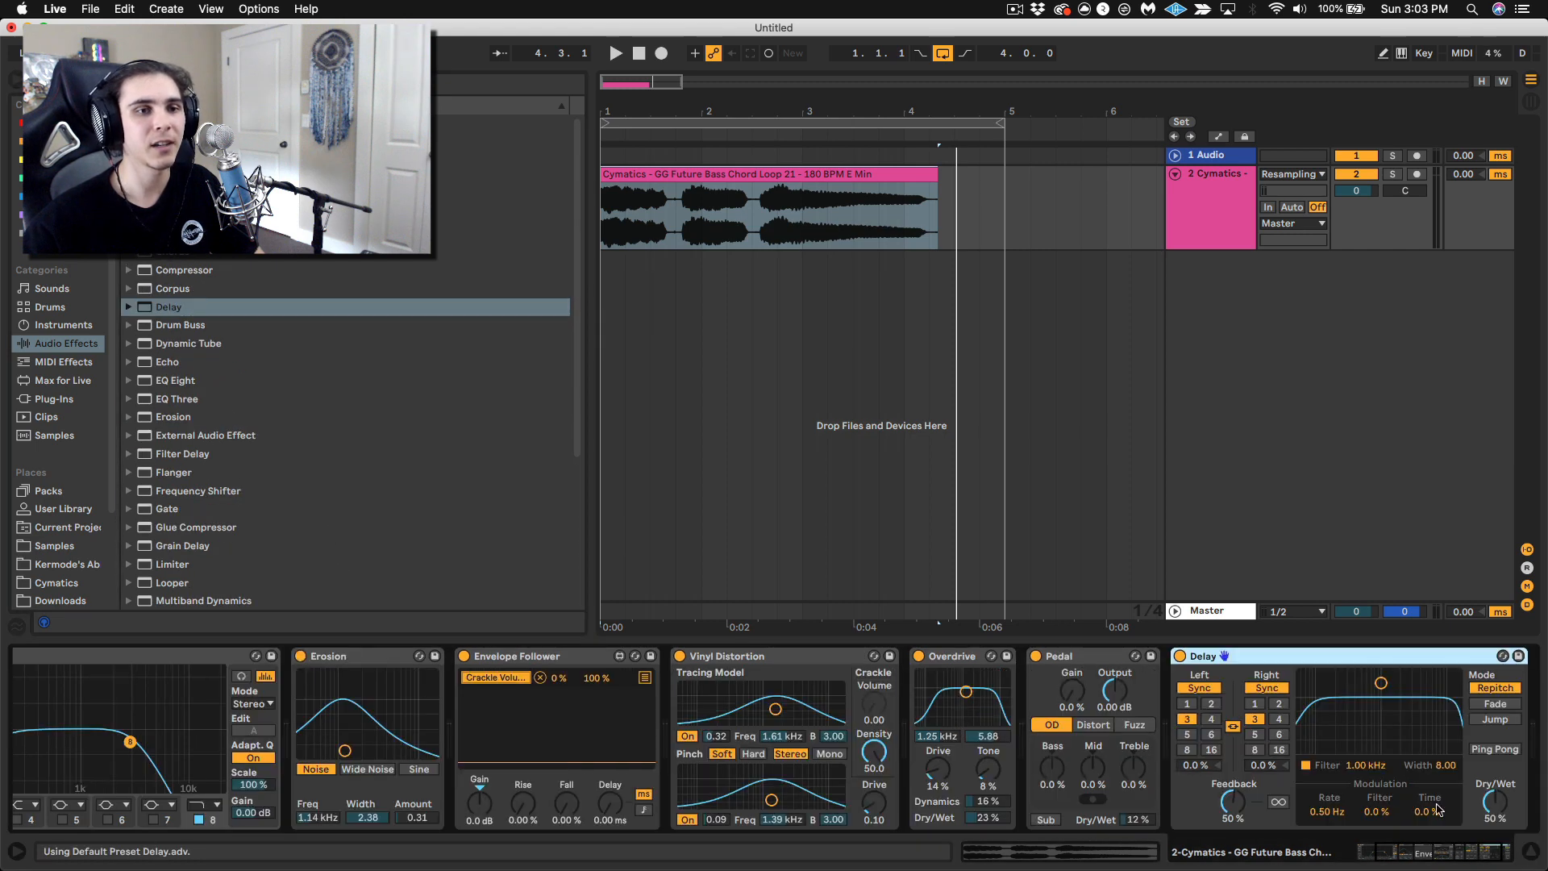
drag(1493, 809, 1493, 769)
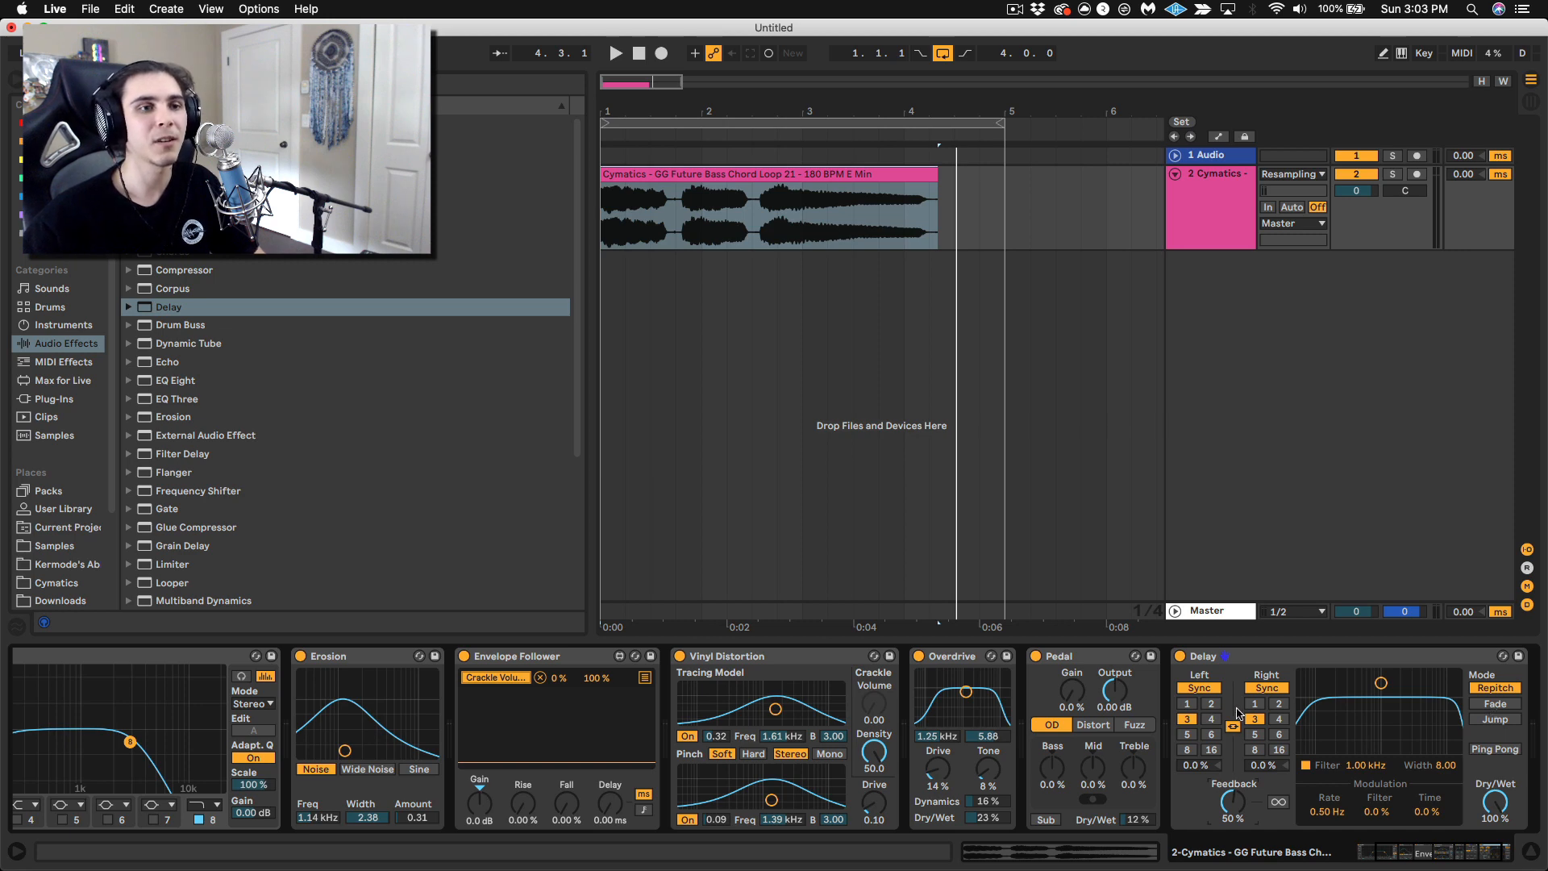
Try synced division 5 on both Delay channels during playback and lower the Delay's feedback to 0%.
key(space)
click(1274, 733)
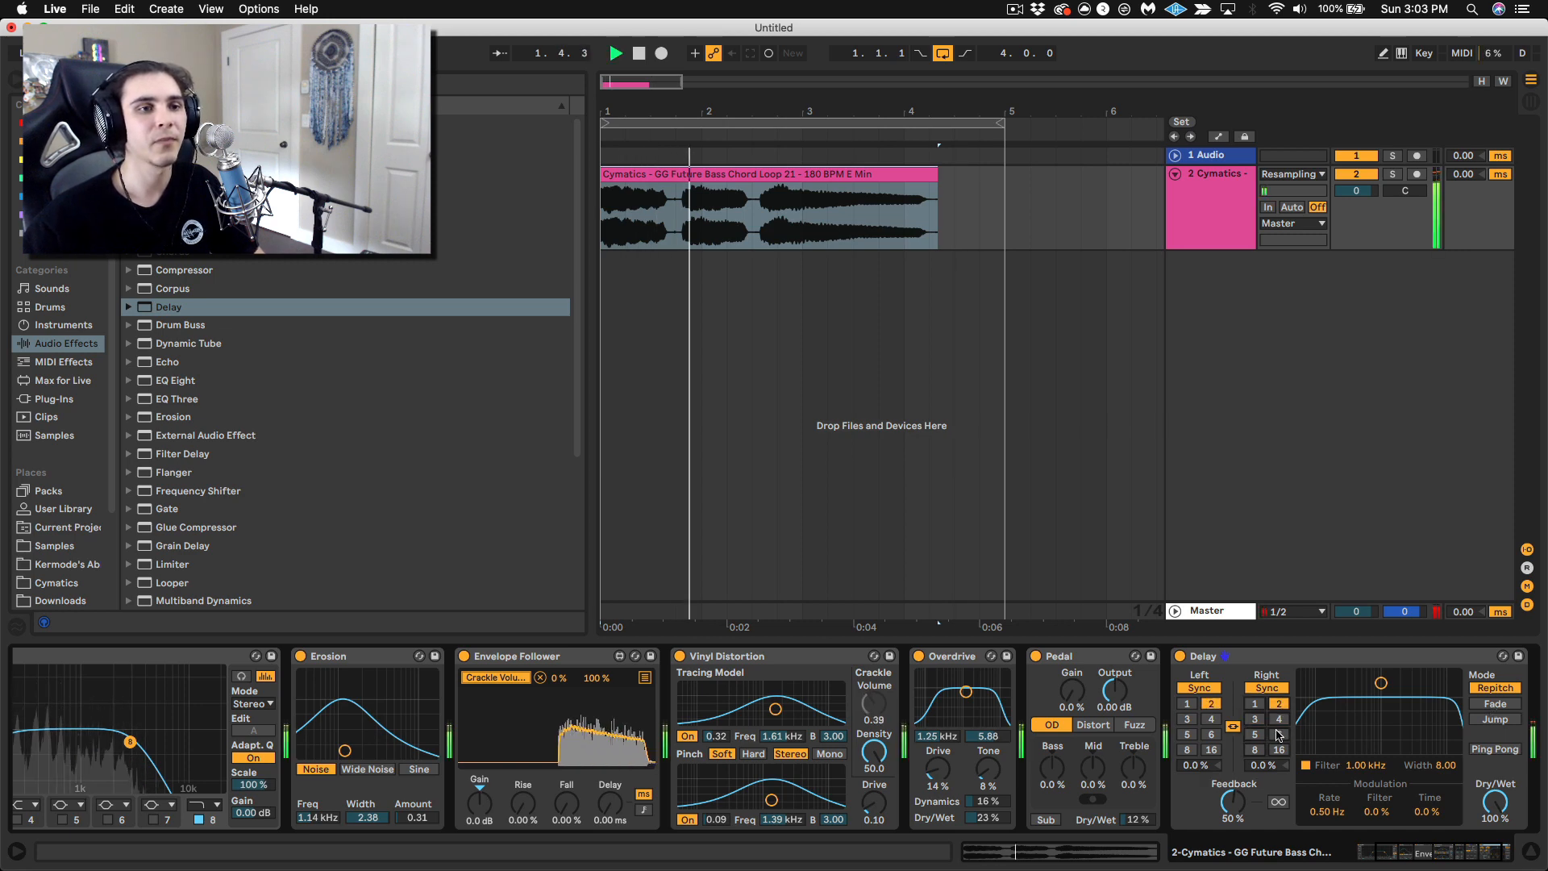
click(1259, 734)
key(space)
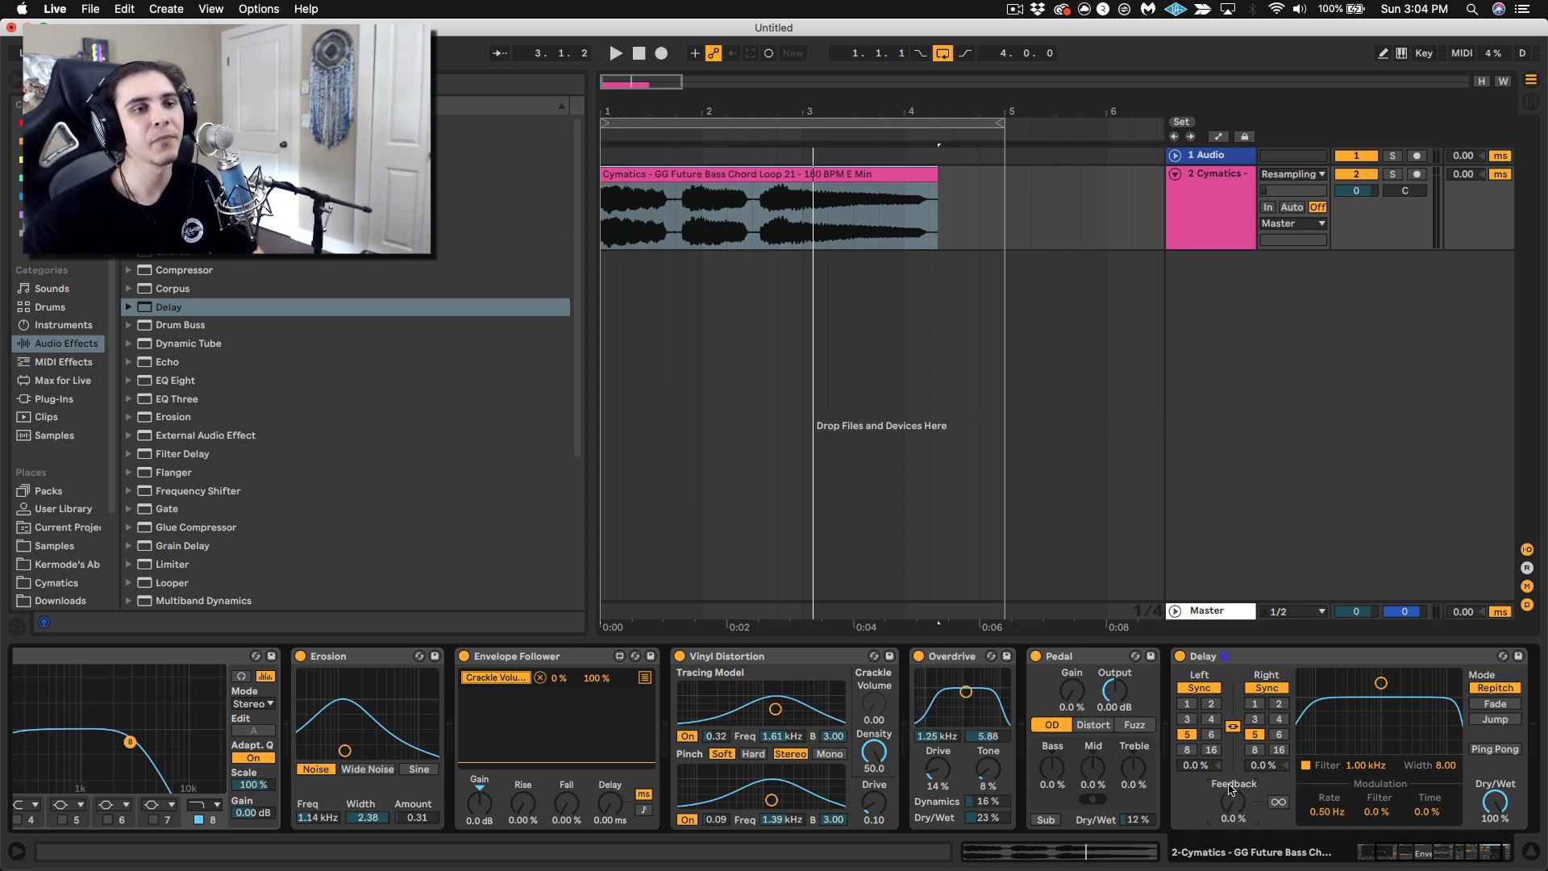
Switch both Delay channels from Sync to Time, set the delay time to 1.30 ms, and audition the loop.
click(1265, 687)
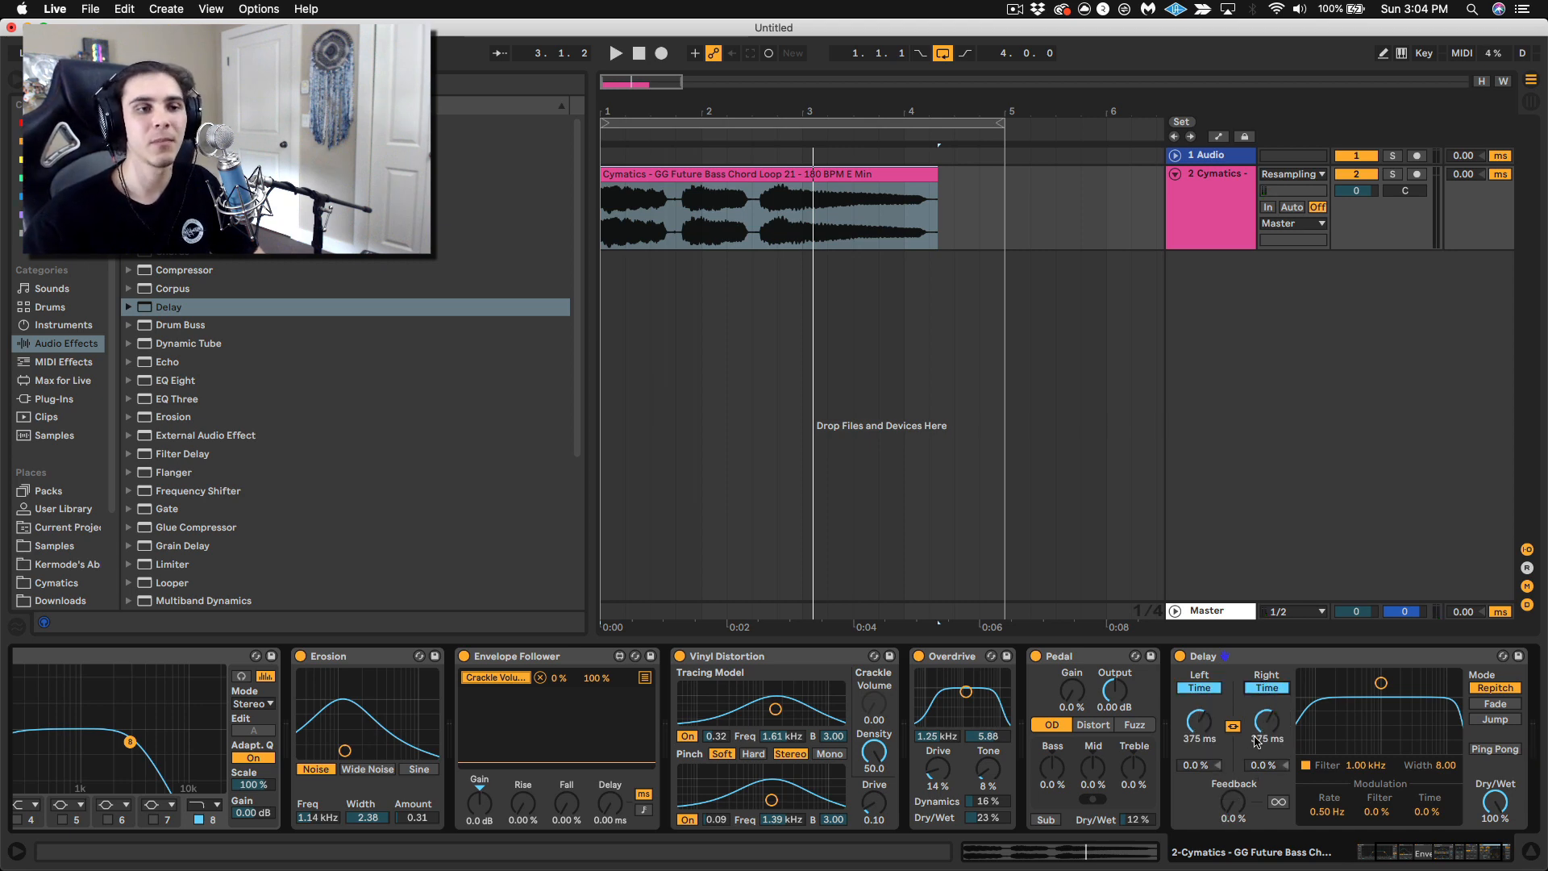
mouse_move(1266, 721)
mouse_down()
mouse_move(1266, 686)
mouse_move(1266, 726)
mouse_up()
key(space)
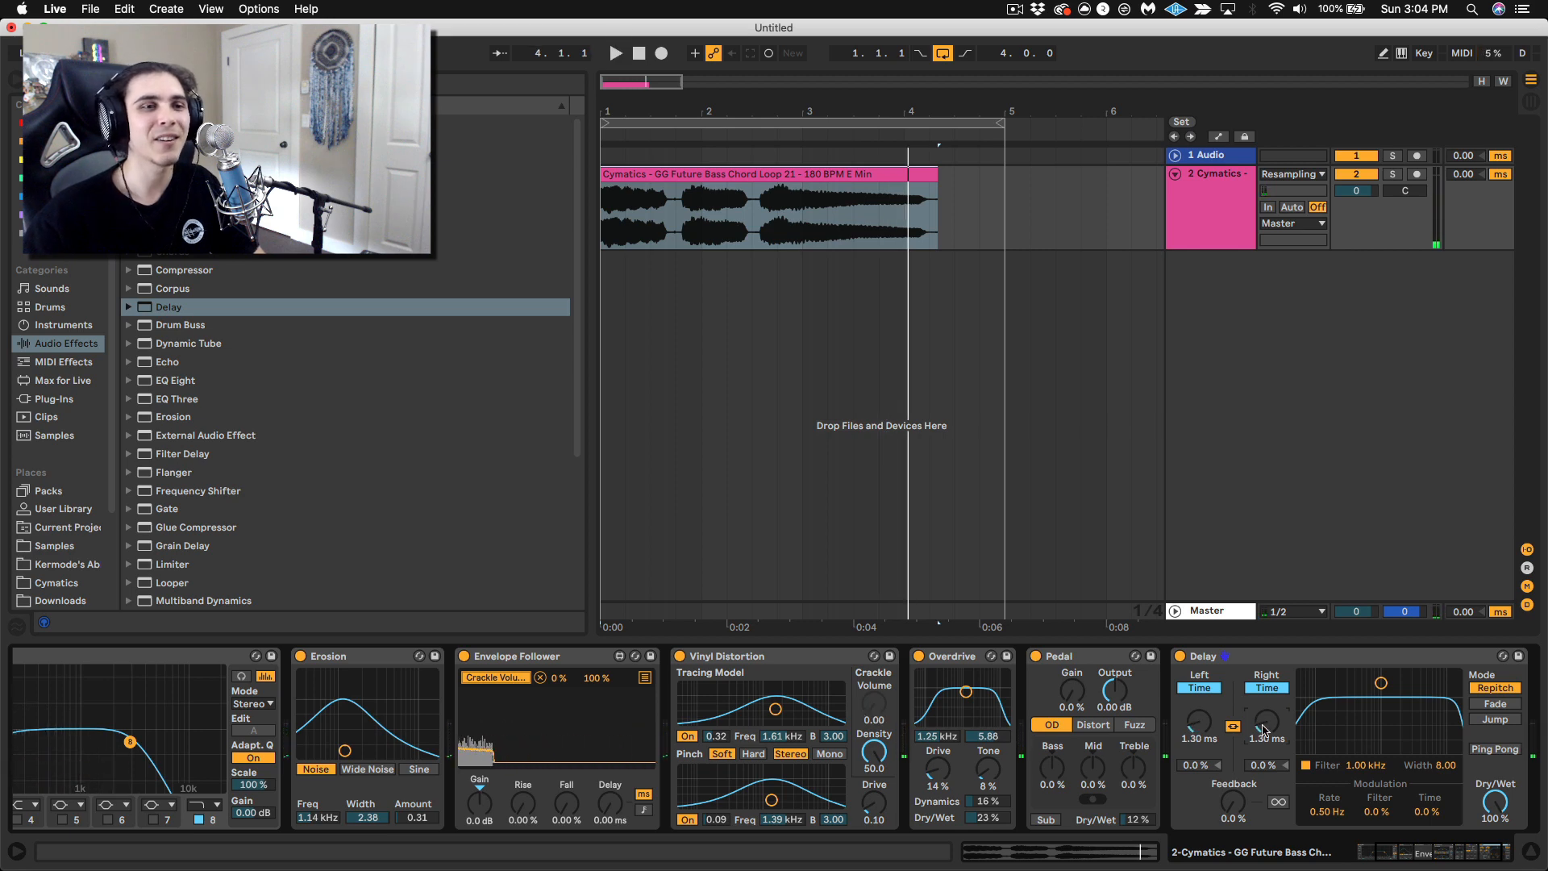
Add the Max for Live LFO after the Delay, map it to the Delay's left time, and audition the modulation.
click(54, 383)
scroll(151, 449, down, 3)
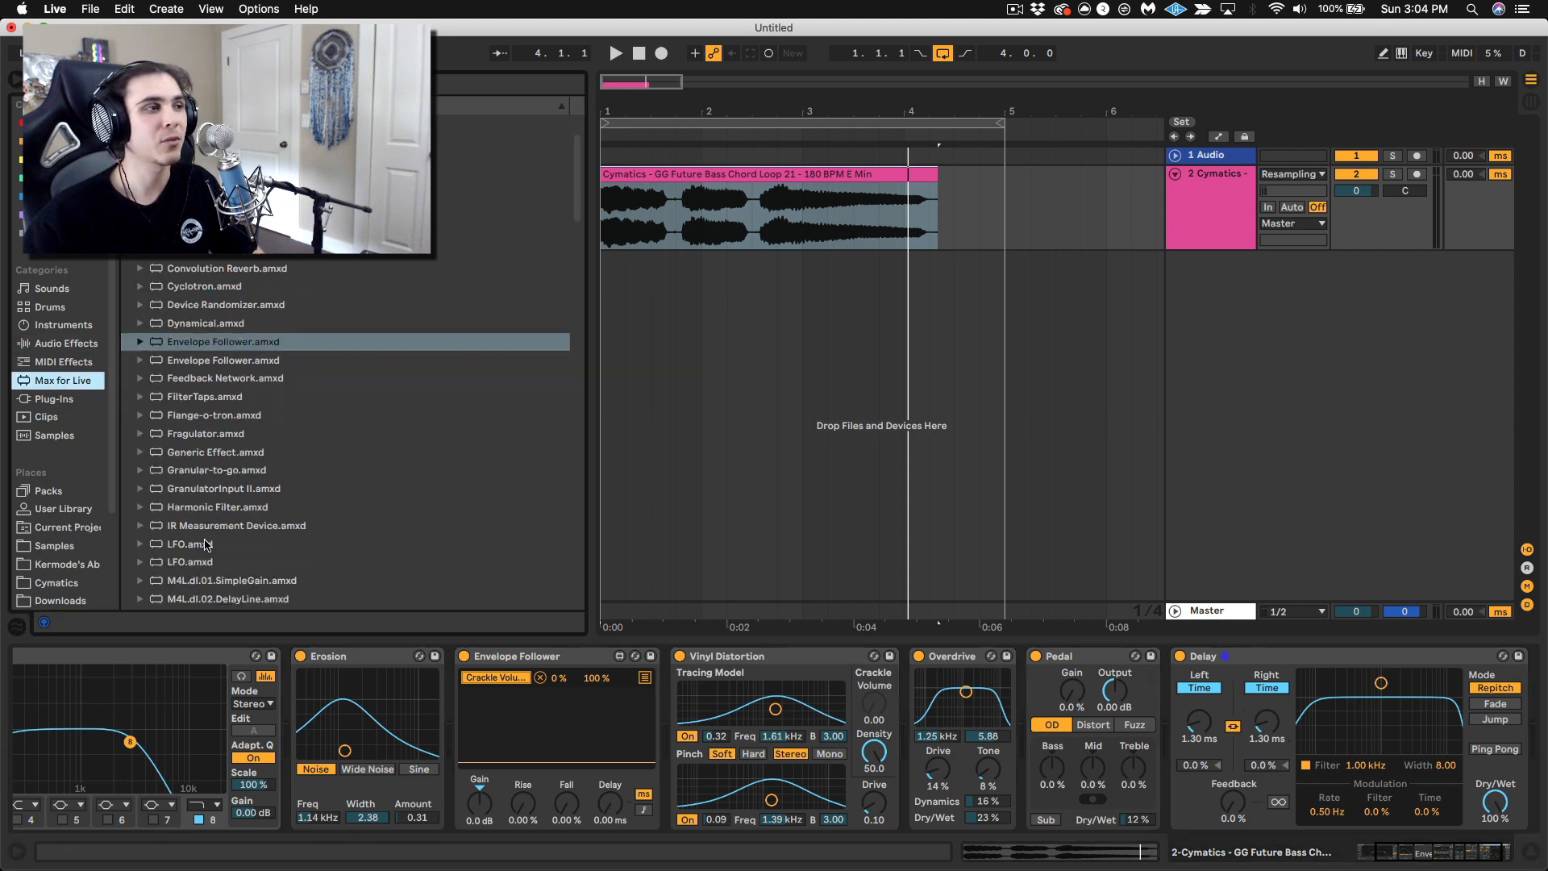
click(178, 497)
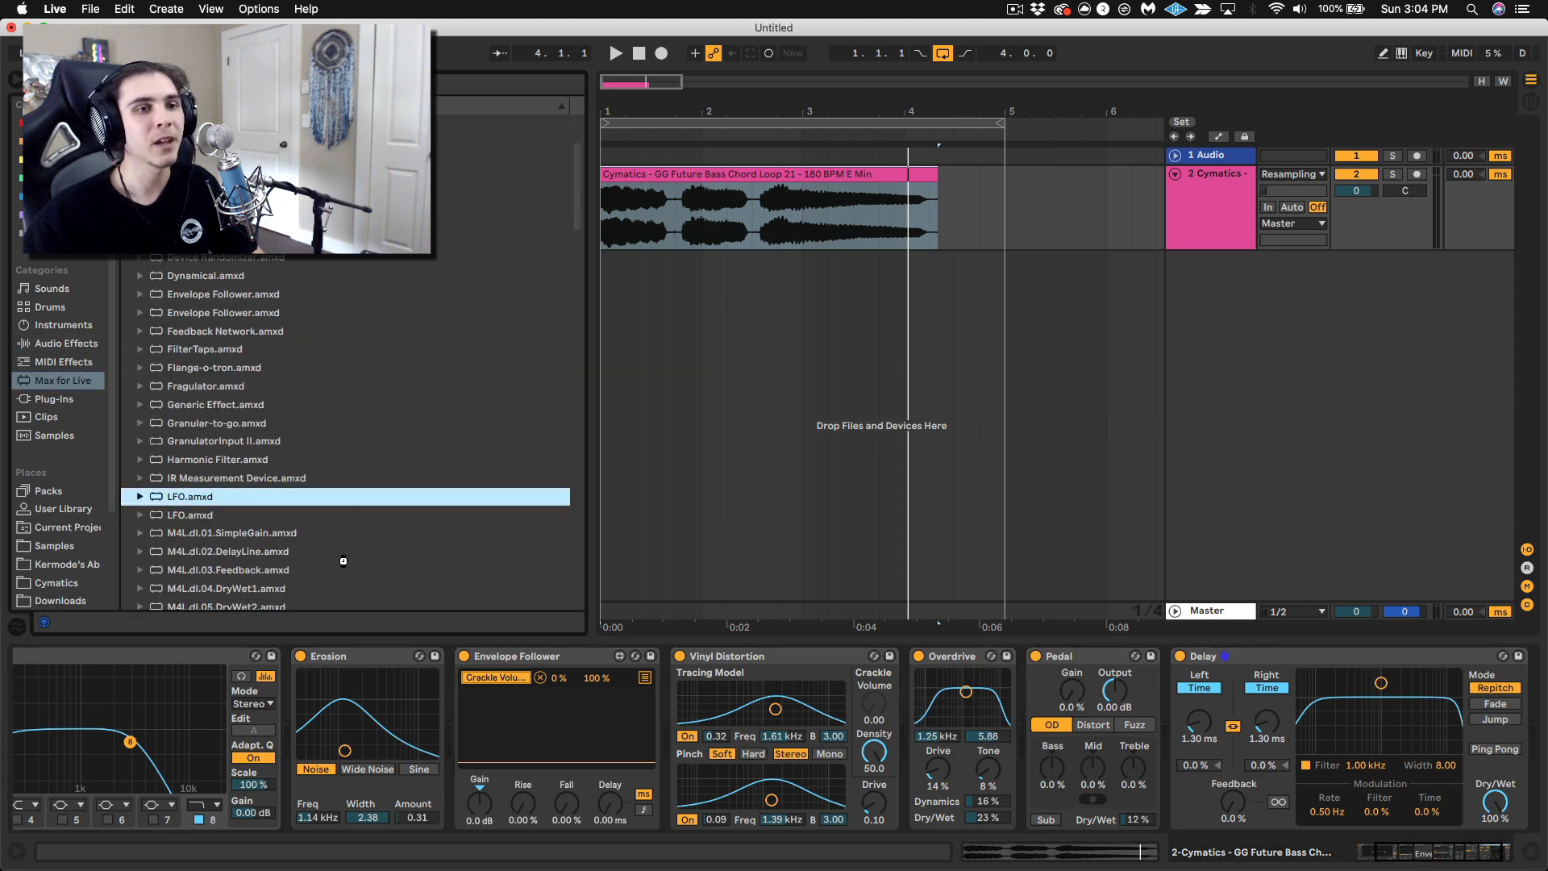
key(Return)
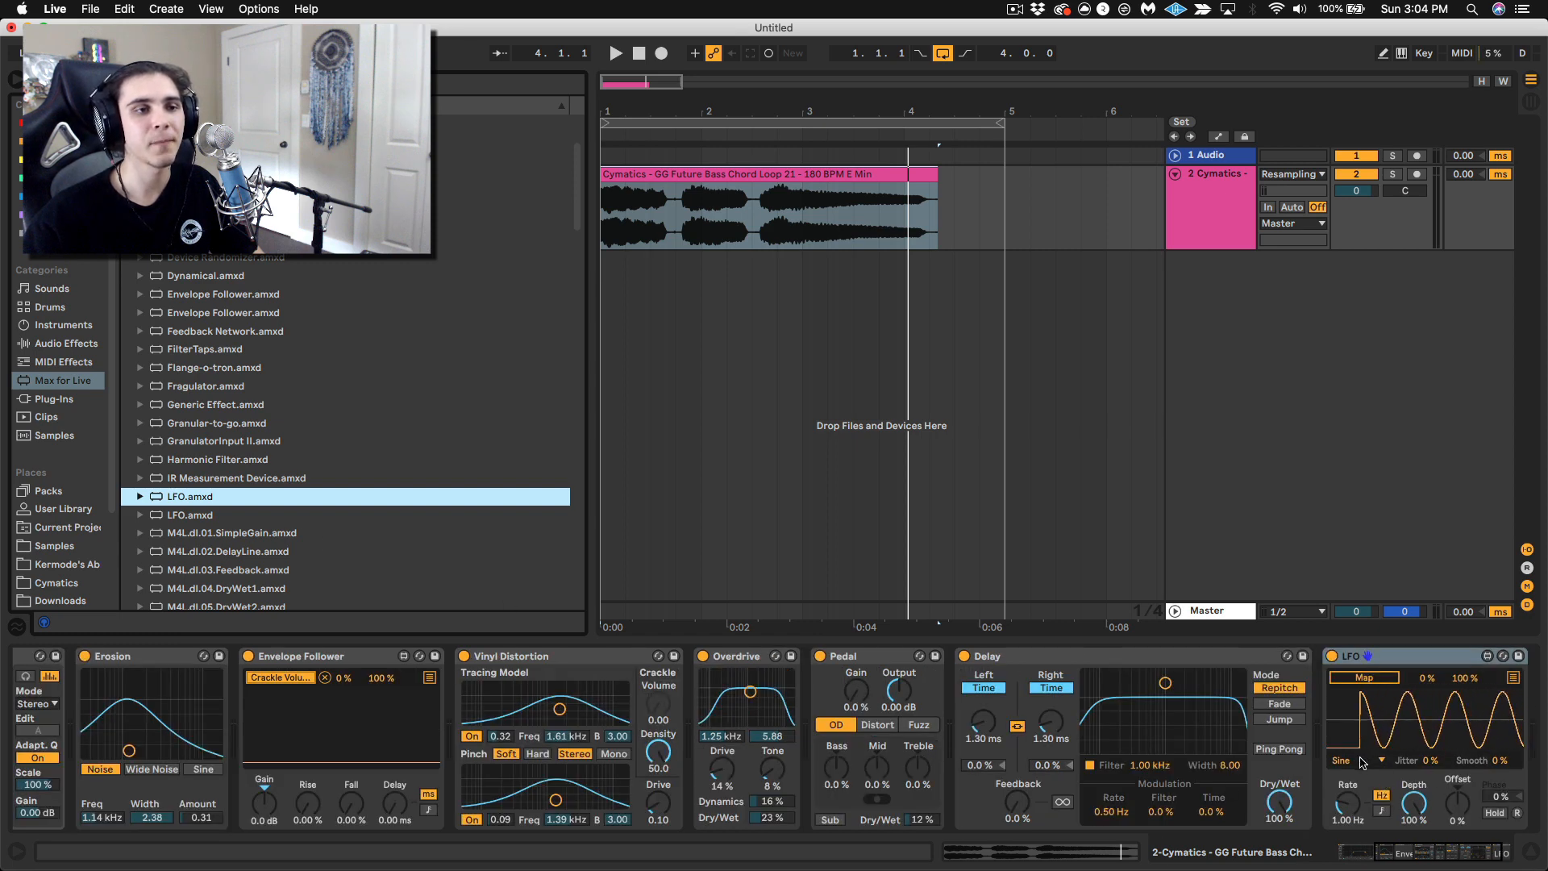
click(1370, 679)
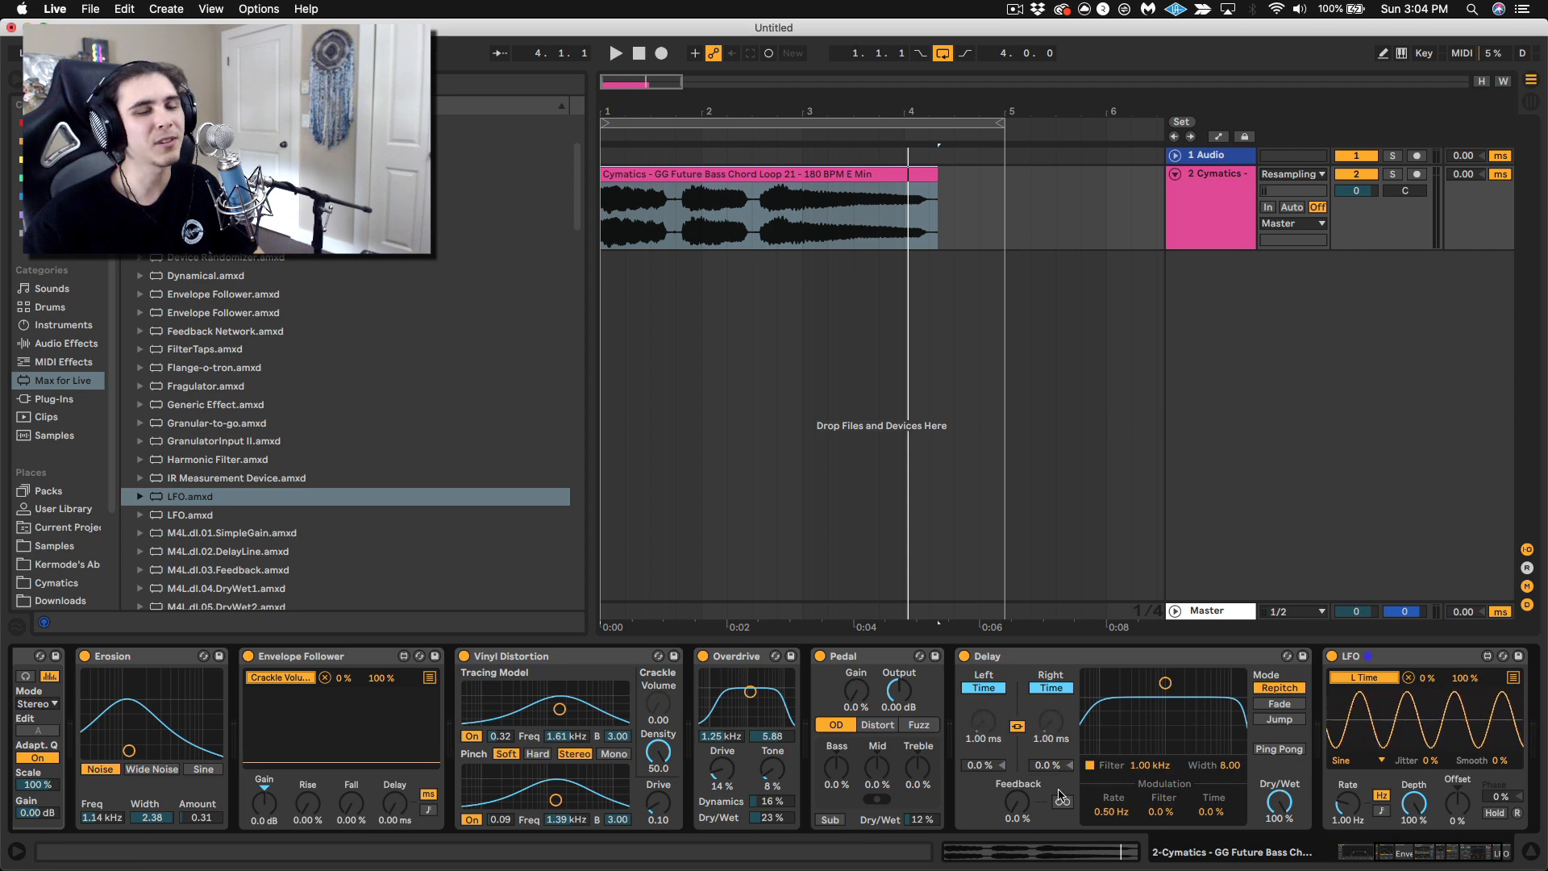
key(space)
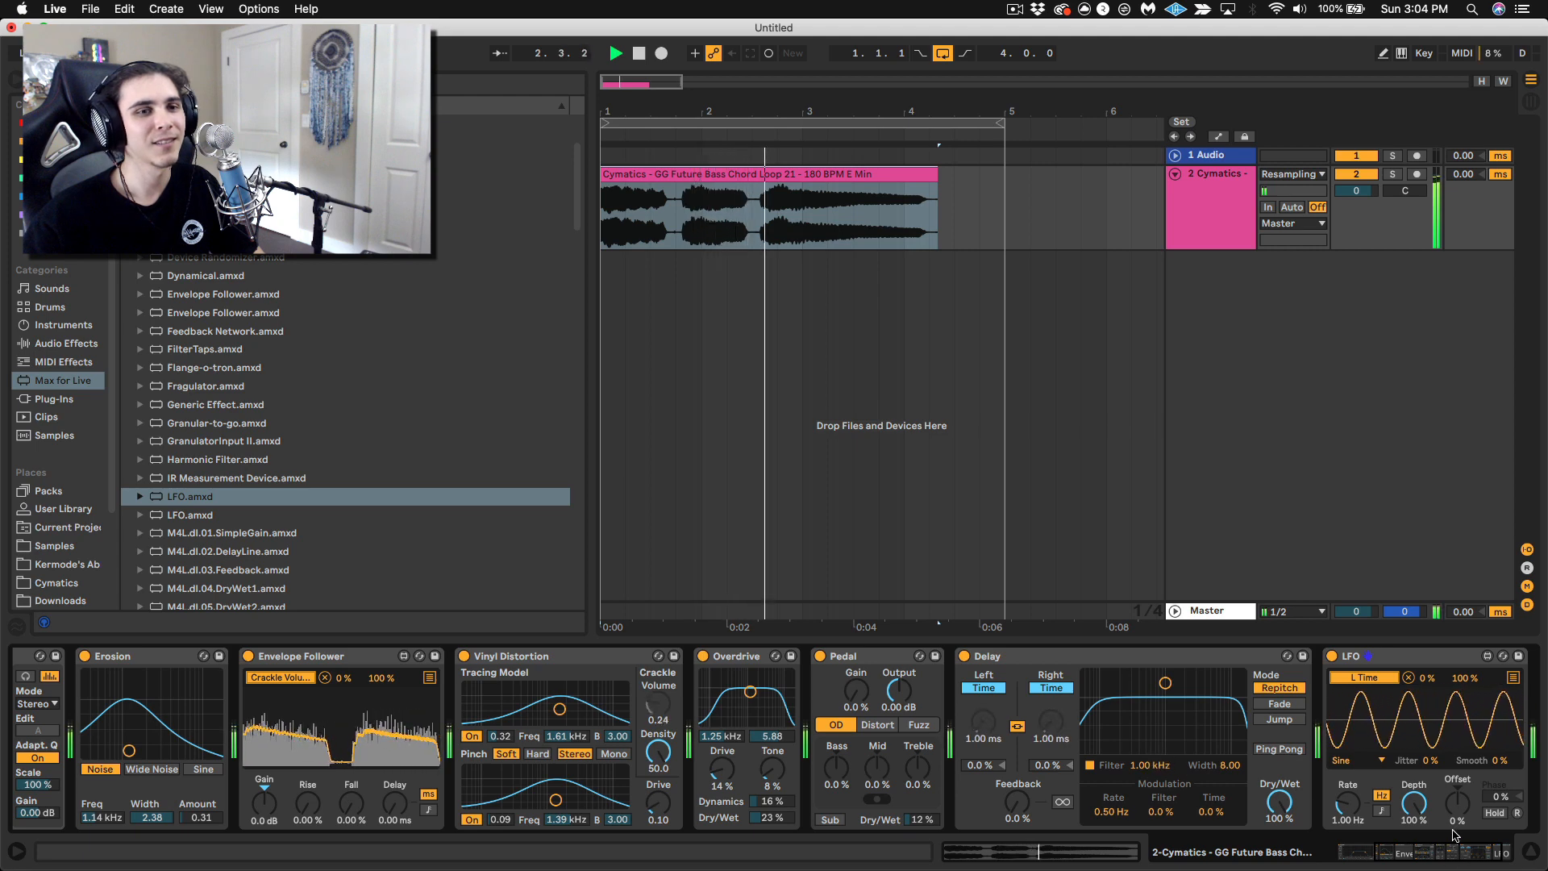
key(space)
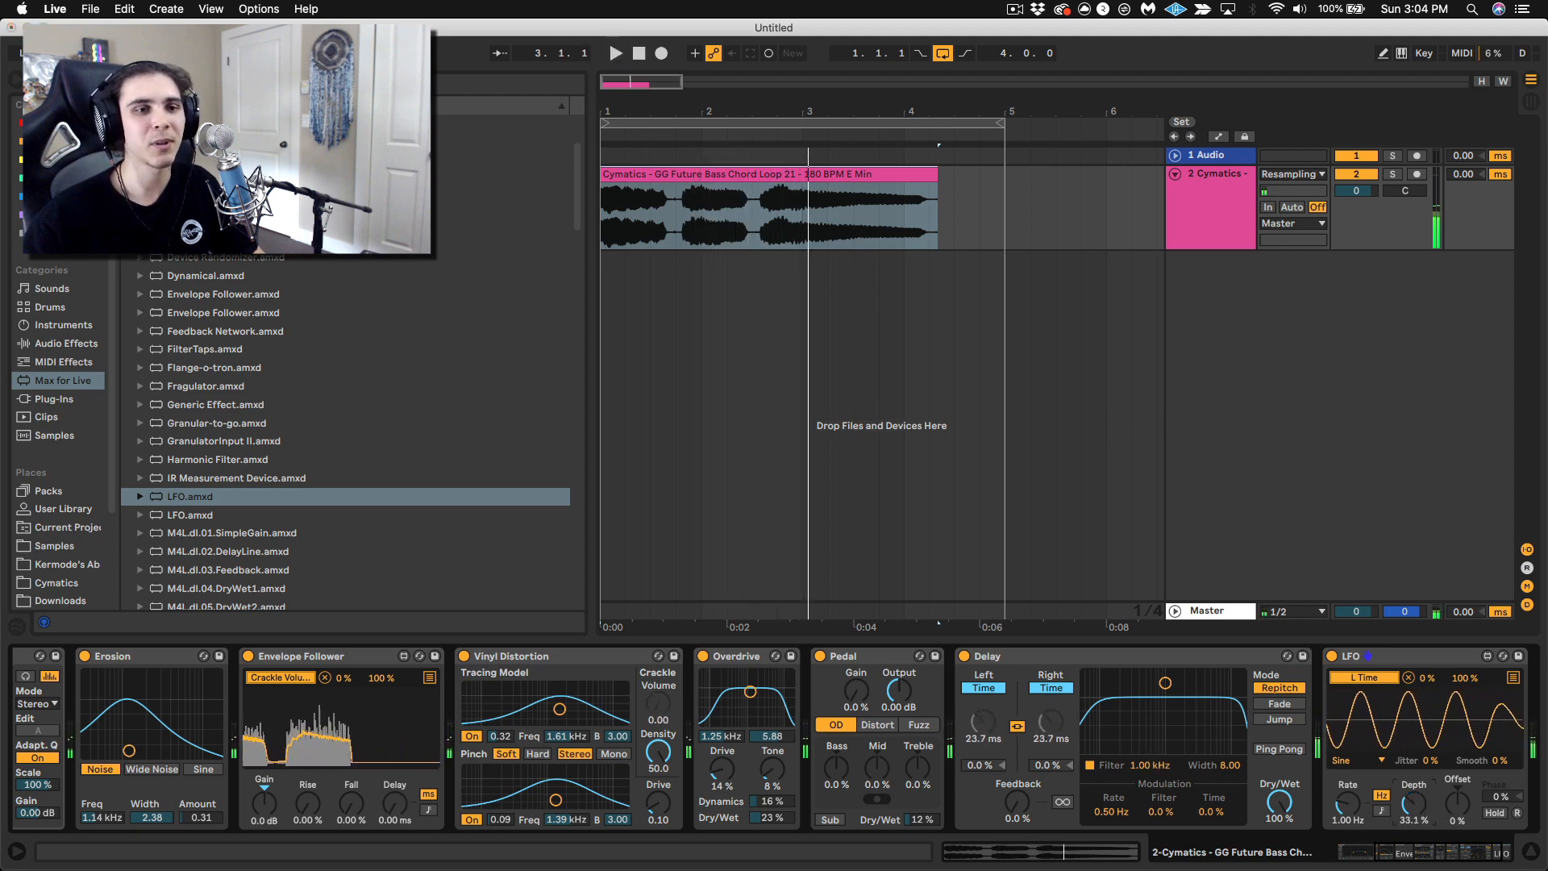
Set the delay-time LFO to a Random wave with 100% smooth, 3.30 Hz rate, 18.1% depth and -65% offset while auditioning.
drag(1414, 803, 1414, 811)
key(space)
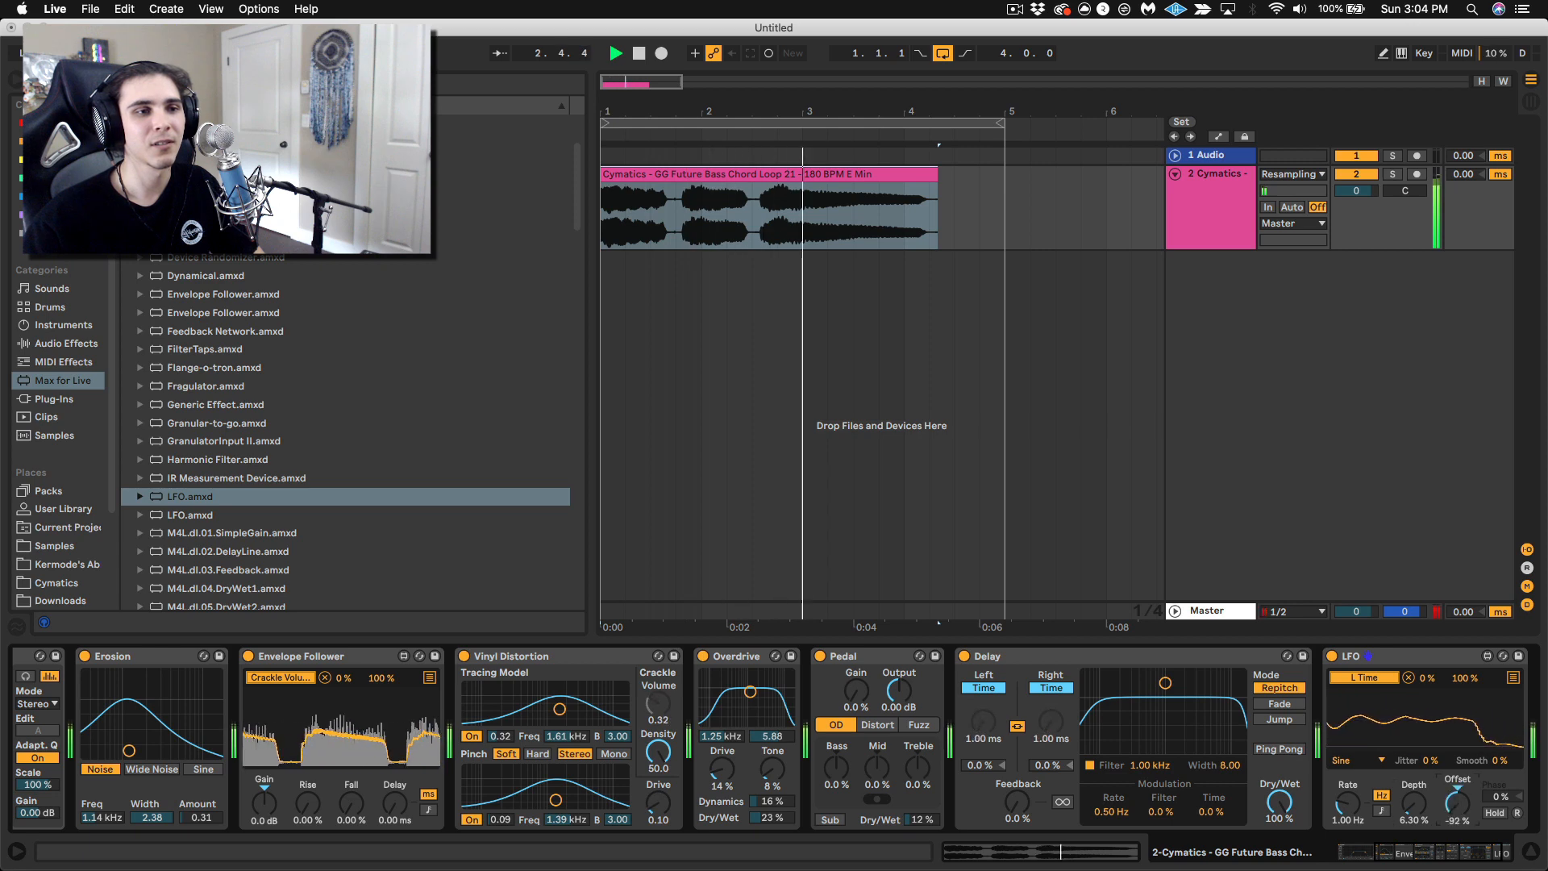
drag(1451, 788, 1417, 809)
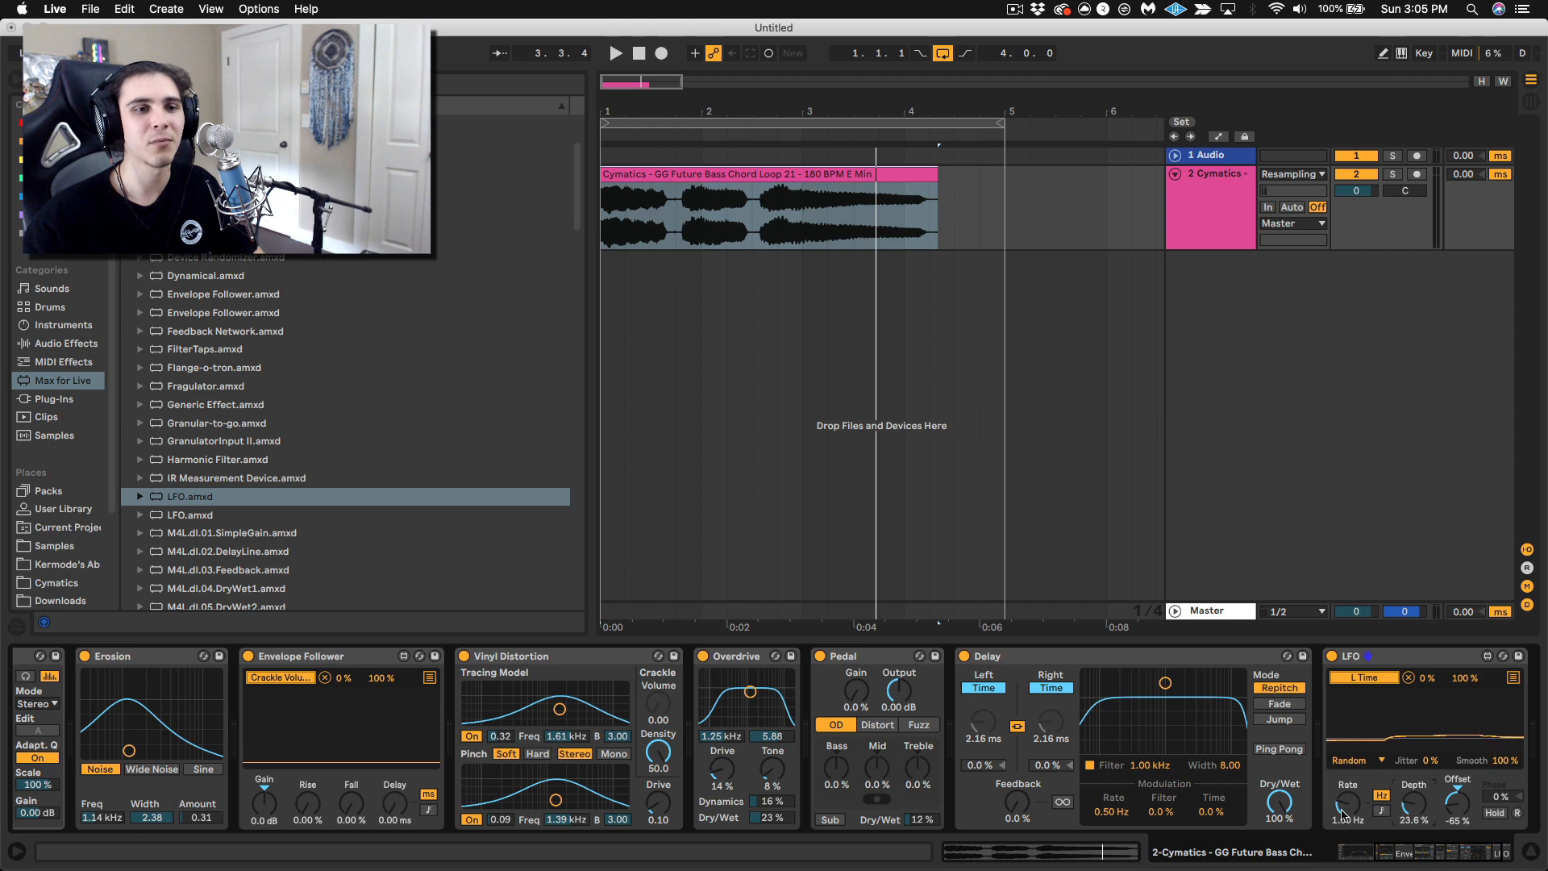
key(space)
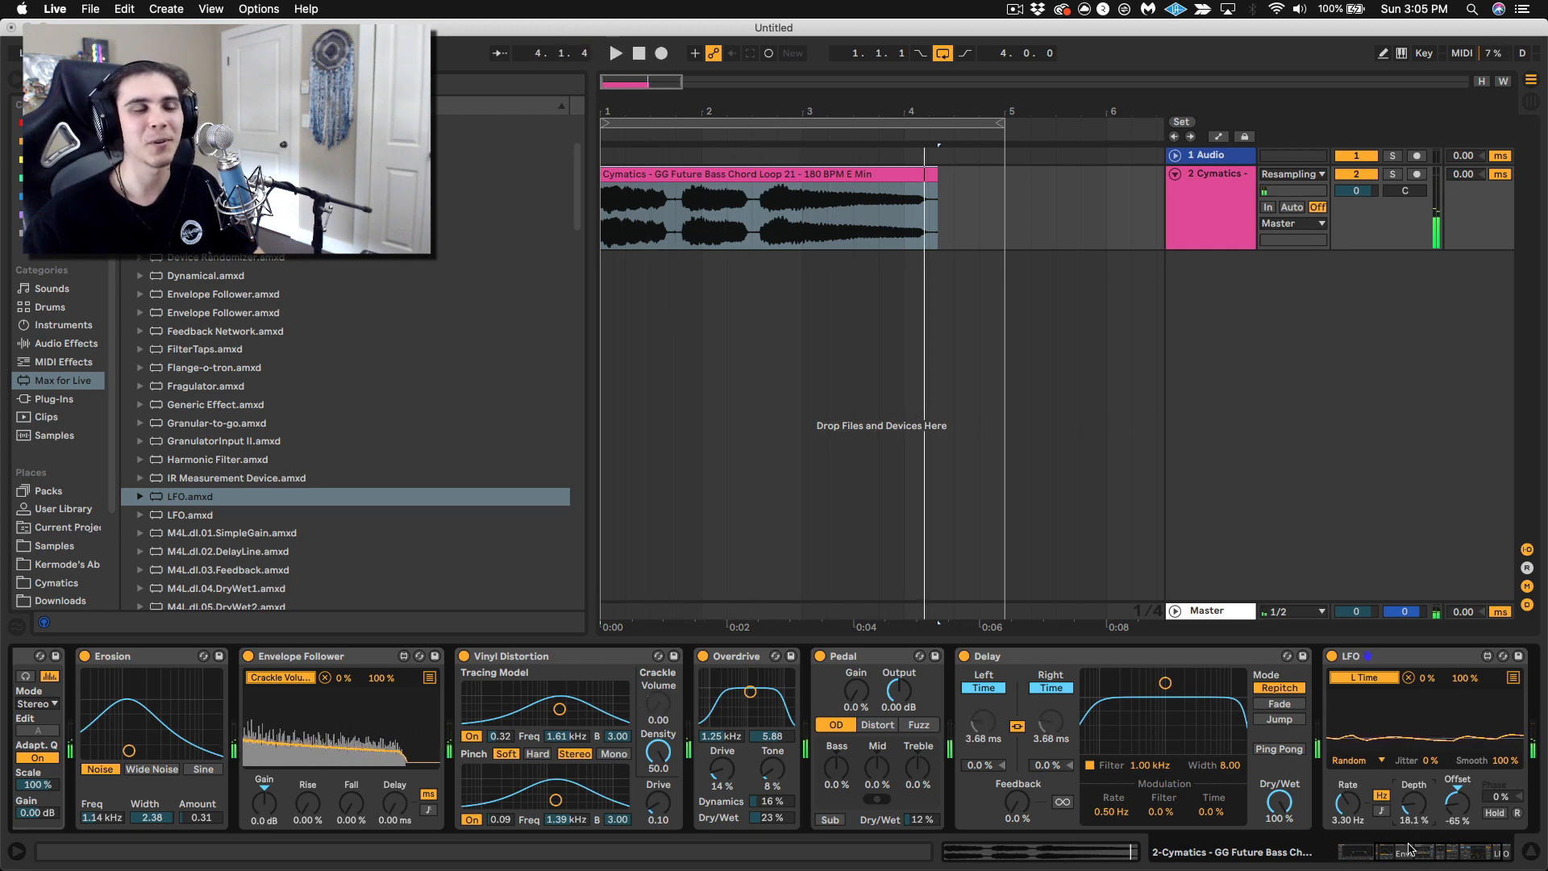
Add Utility after the LFO, place a duplicate of the LFO behind it, and clear the duplicate's mapping.
click(51, 347)
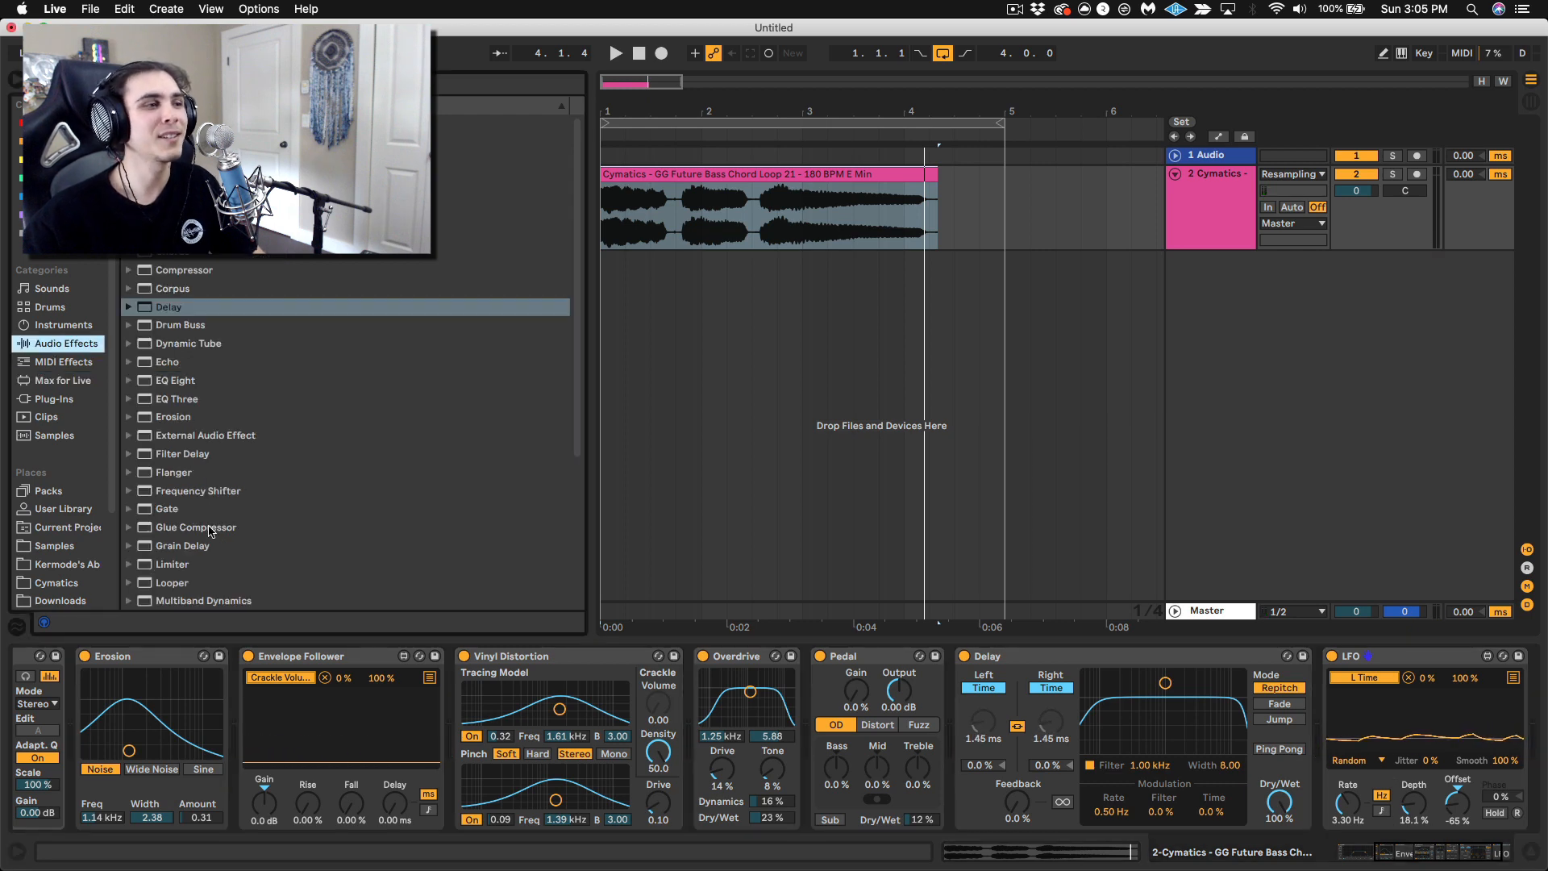
drag(168, 566, 1520, 735)
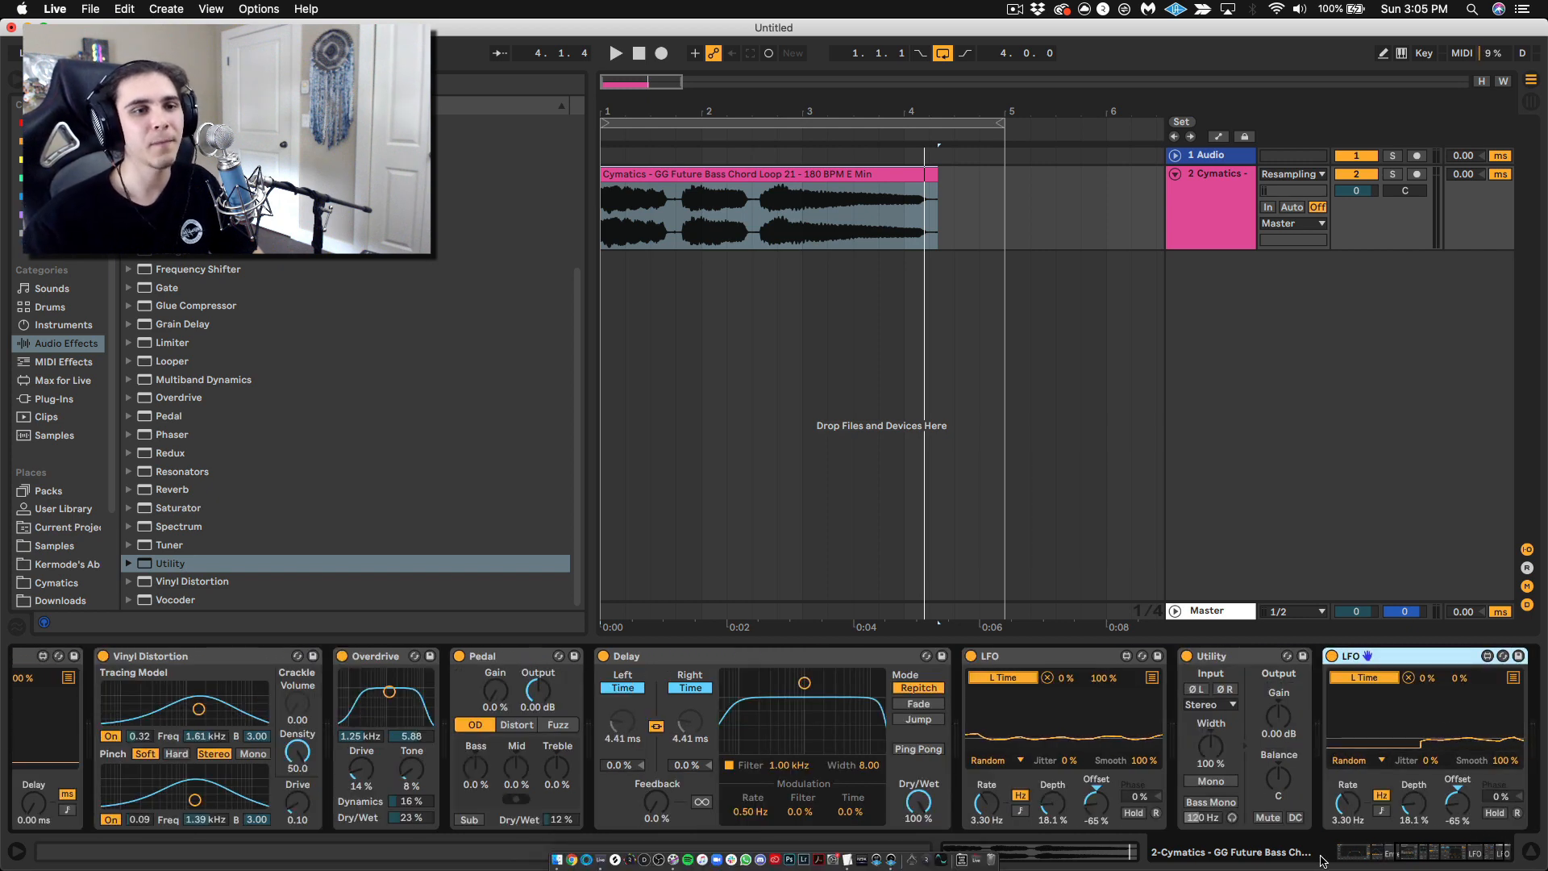
click(1408, 678)
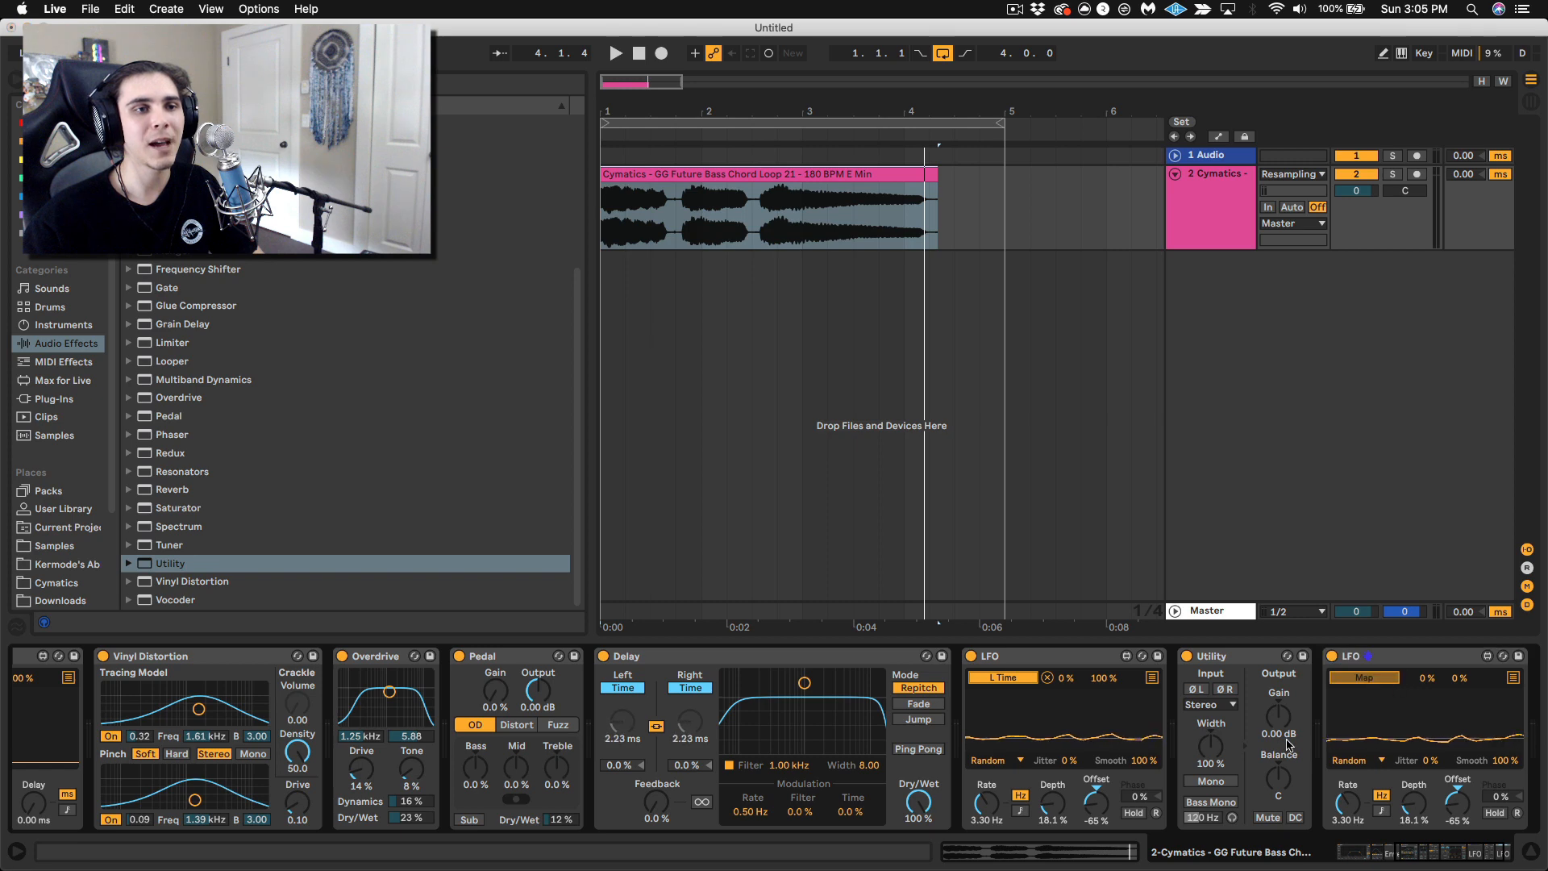
Map the duplicate LFO to Utility's gain and set its offset to 0% while the loop plays.
key(space)
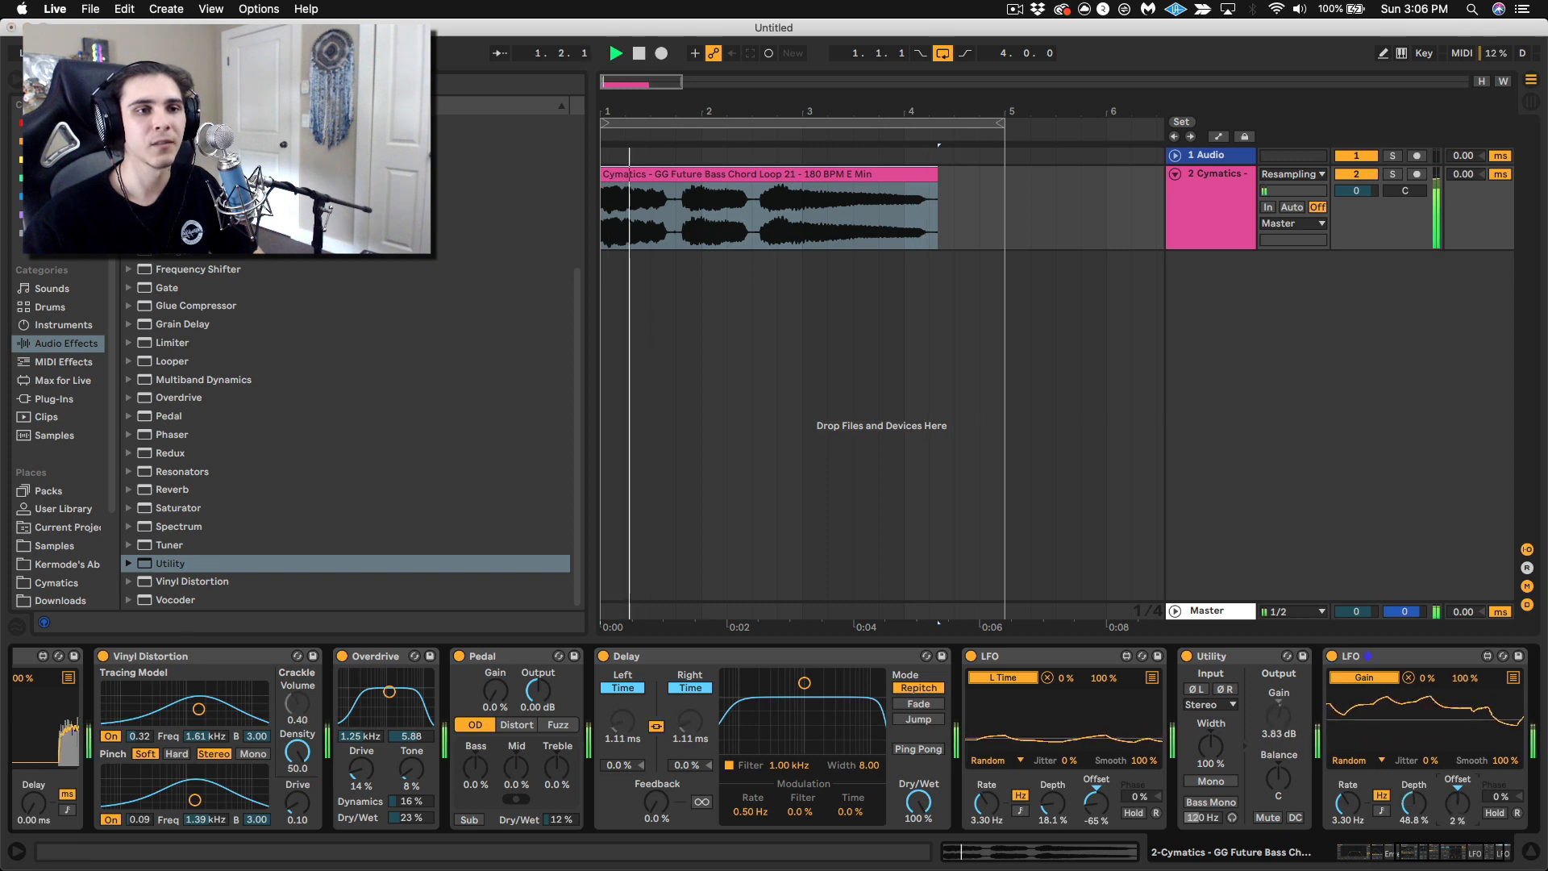
drag(1457, 798, 1455, 784)
key(space)
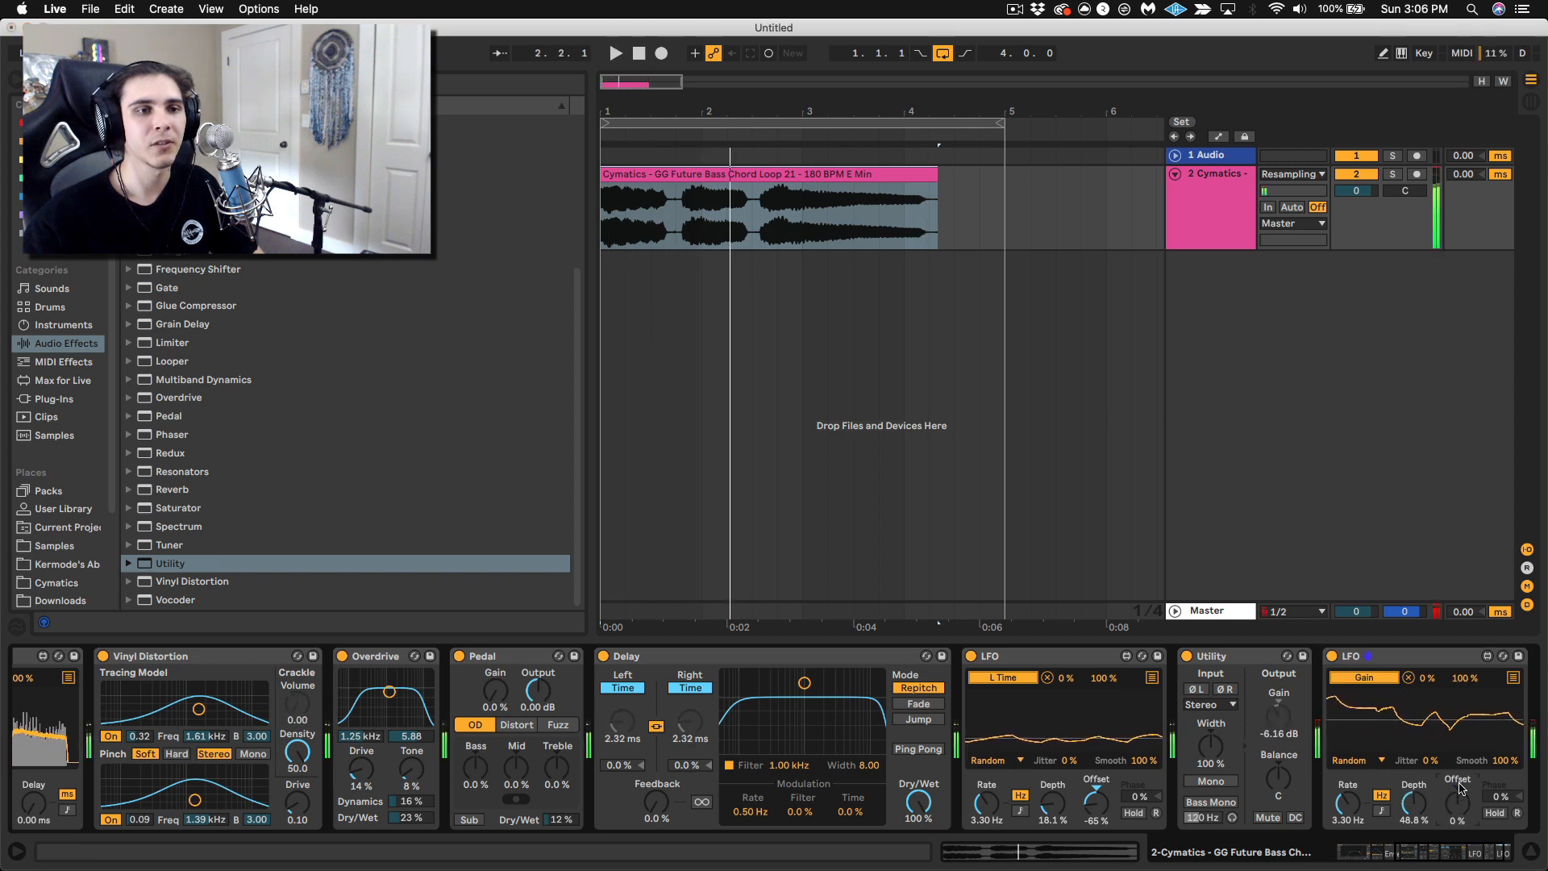
click(1281, 714)
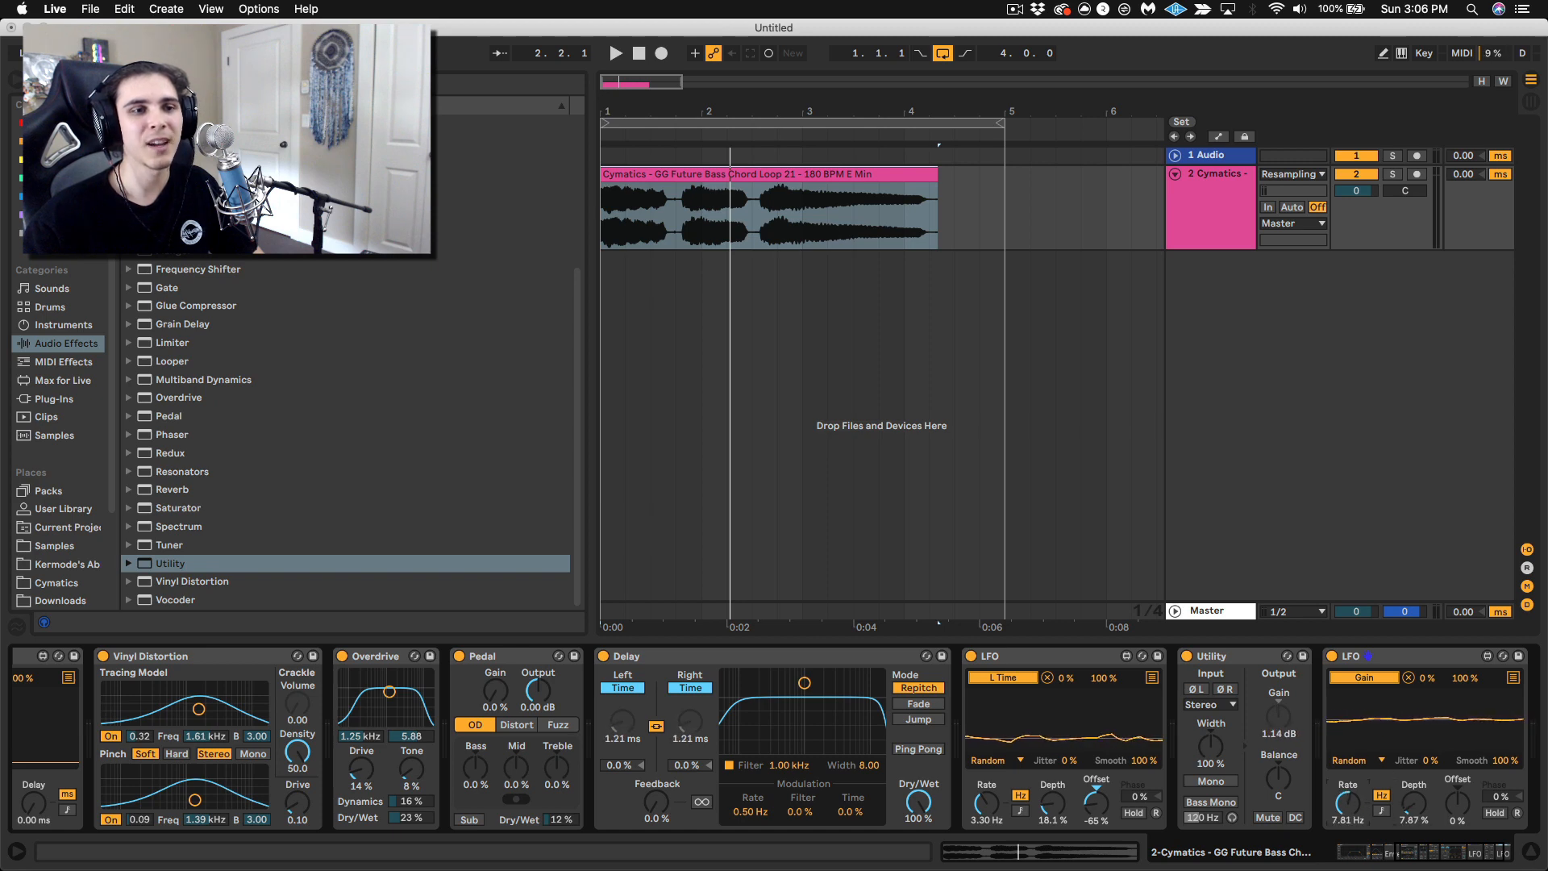
Set the gain LFO's rate to 35.2 Hz and its depth to 14.2% while auditioning the loop.
key(space)
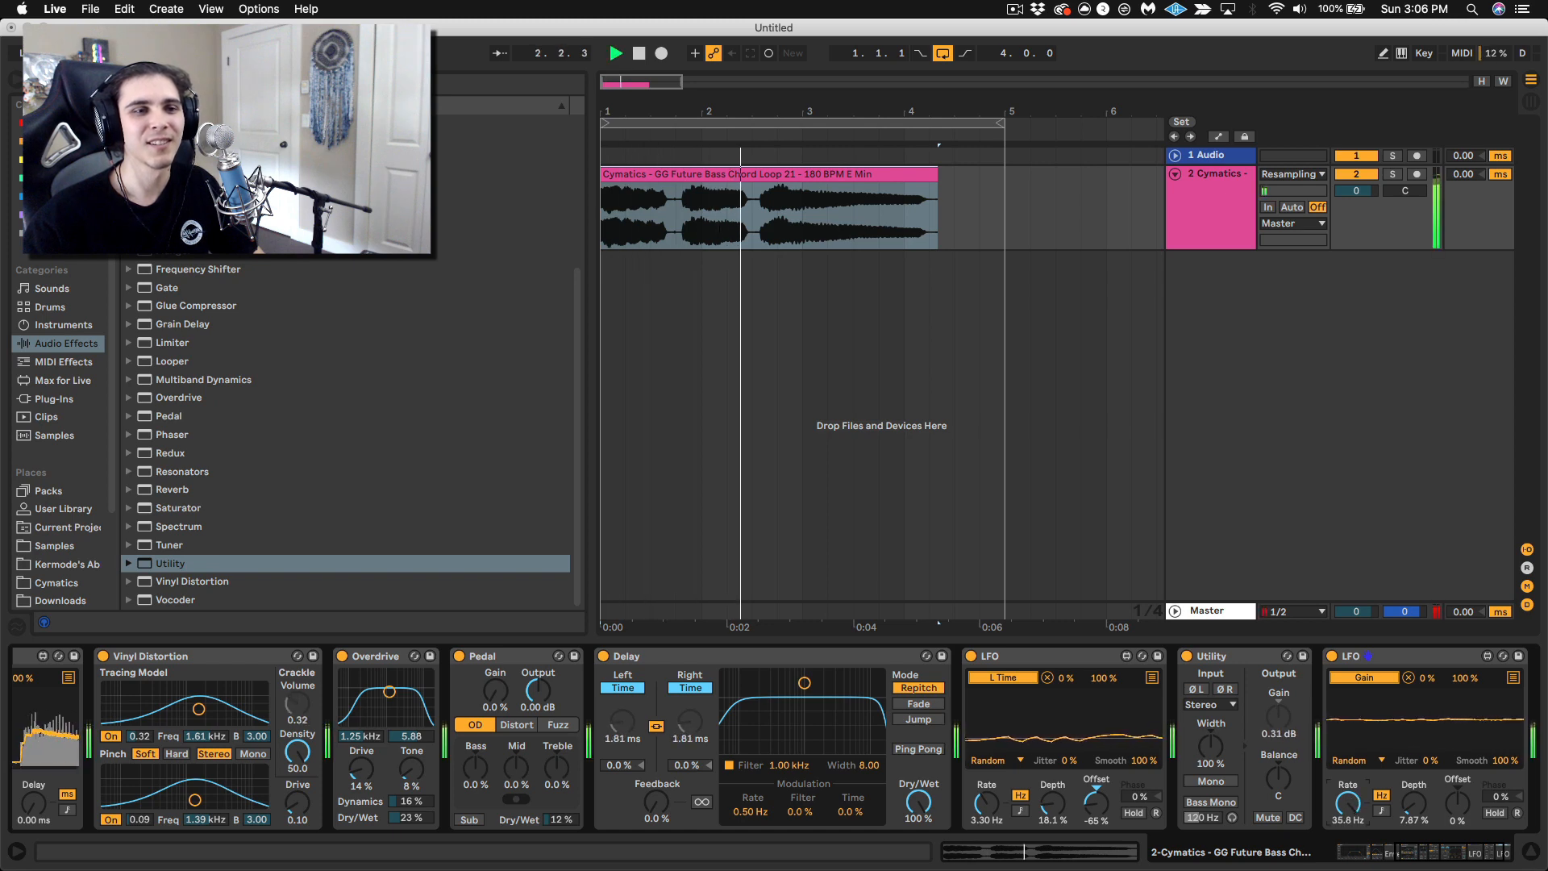
key(space)
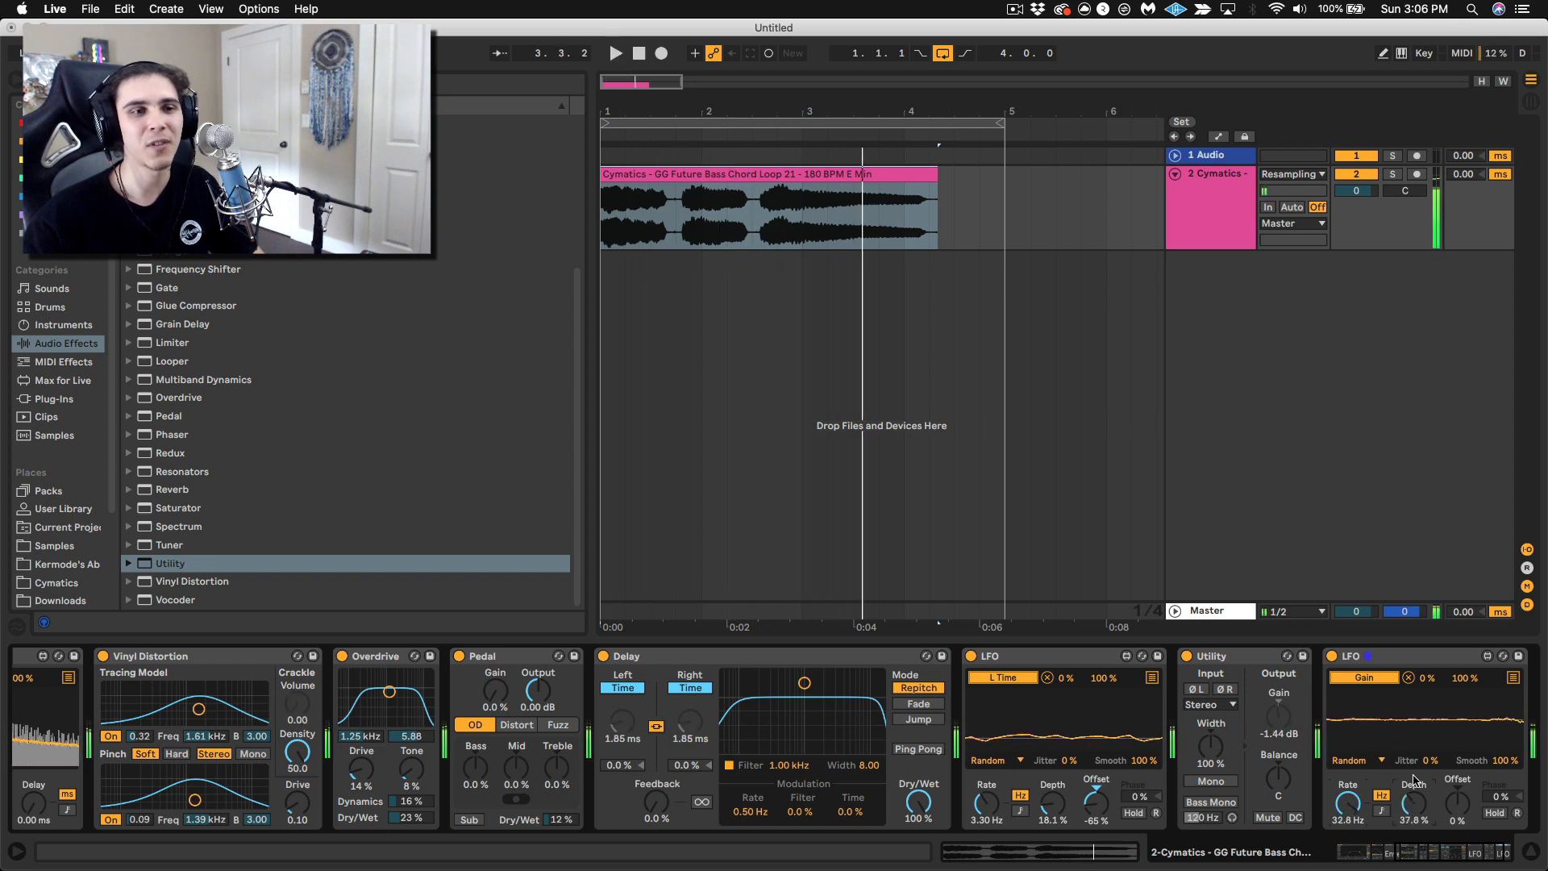
key(space)
drag(1414, 803, 1414, 718)
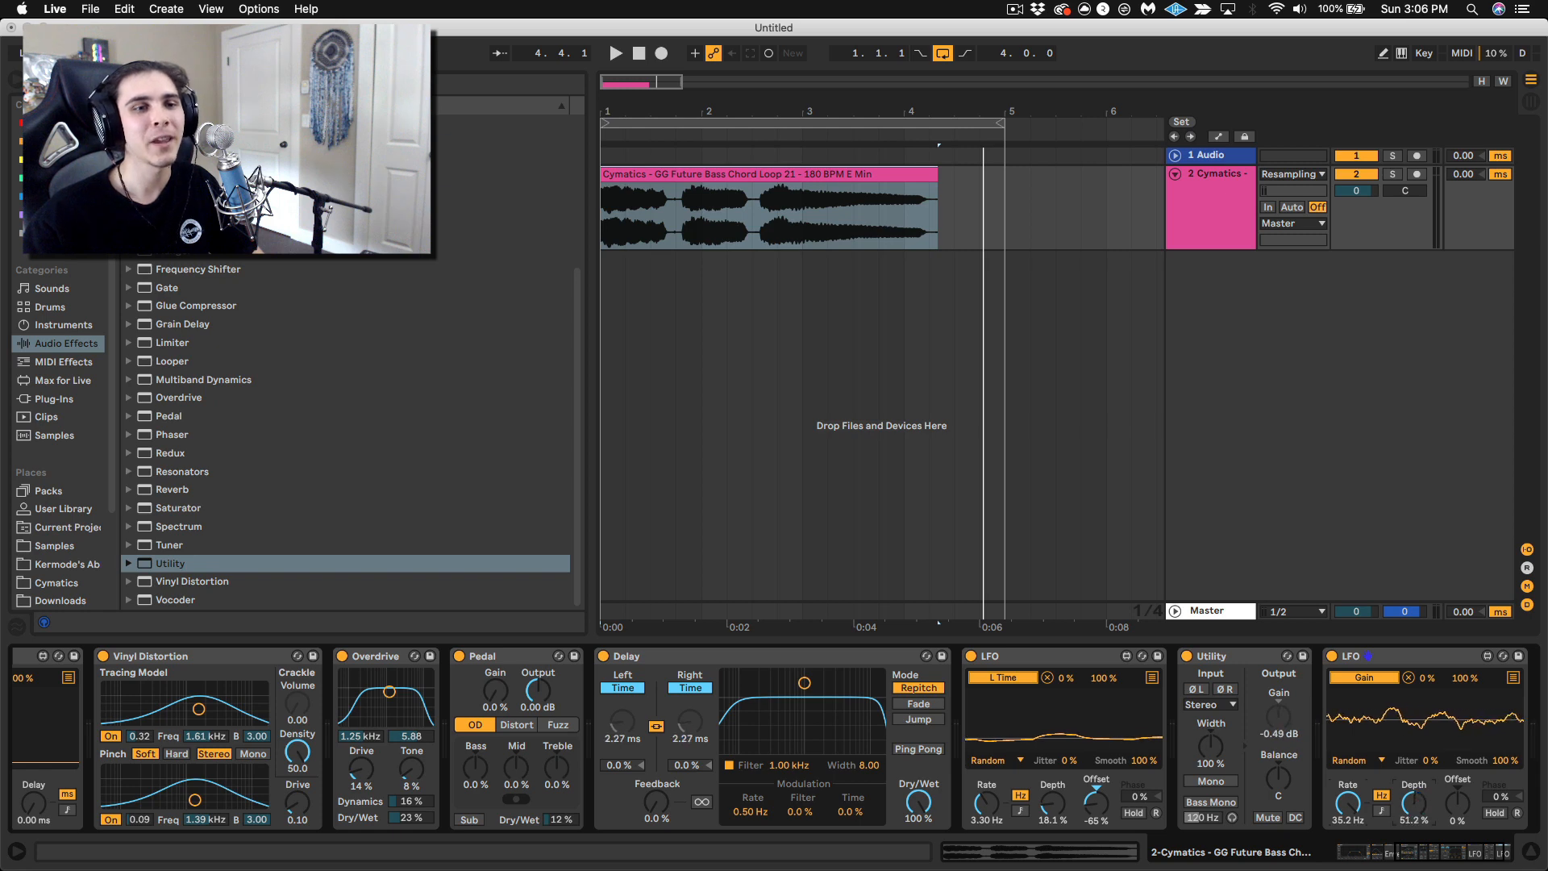
key(space)
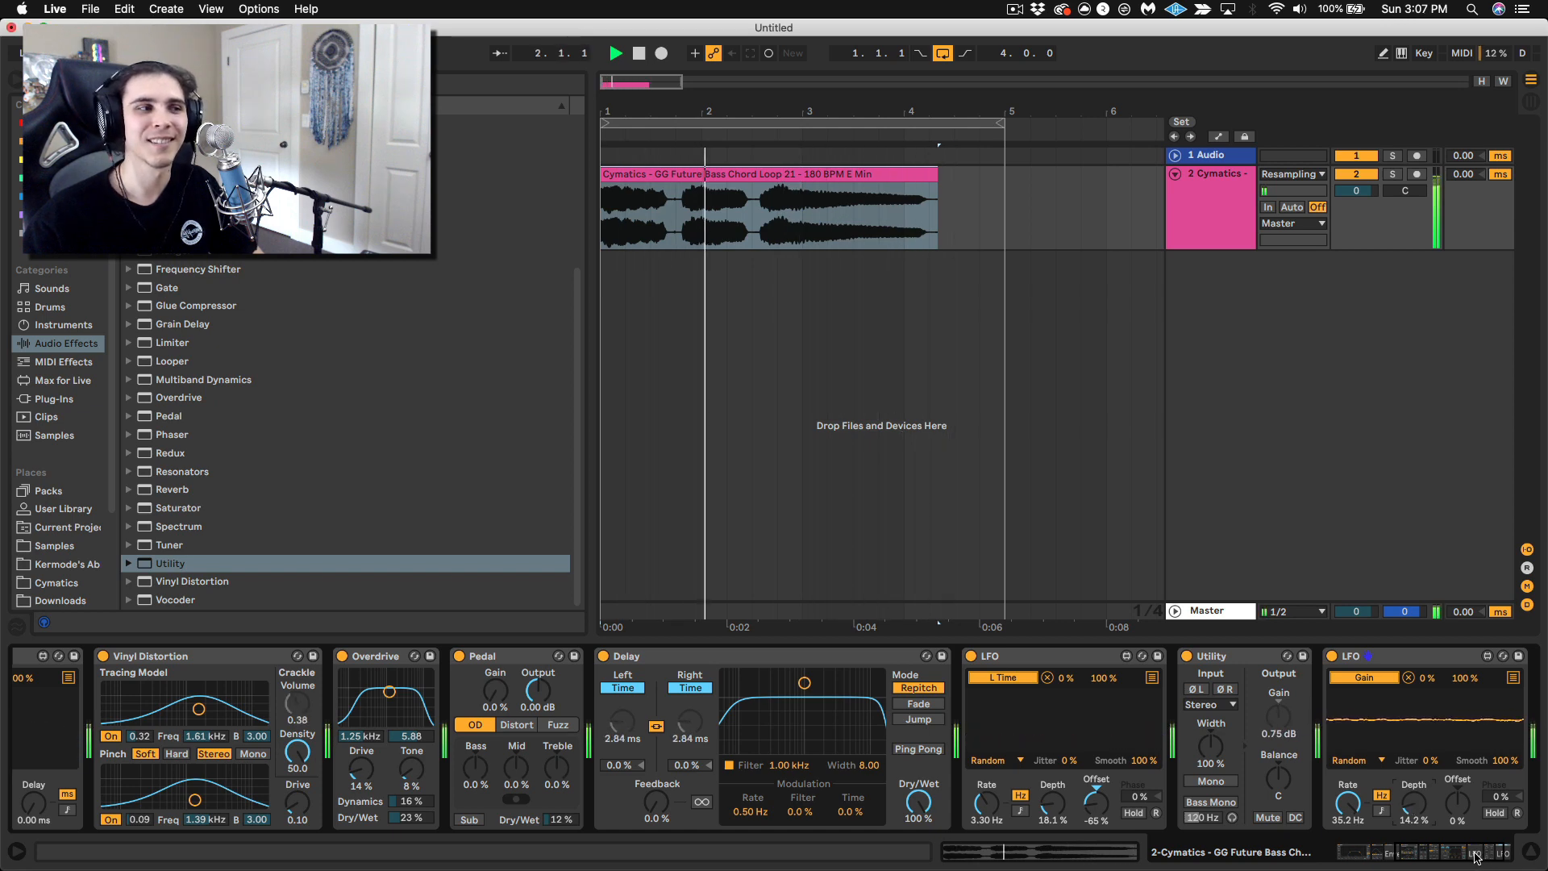
Select every device in the chain and compare the loop with all effects bypassed and re-enabled during playback.
drag(1478, 856, 1328, 862)
shift+click(333, 657)
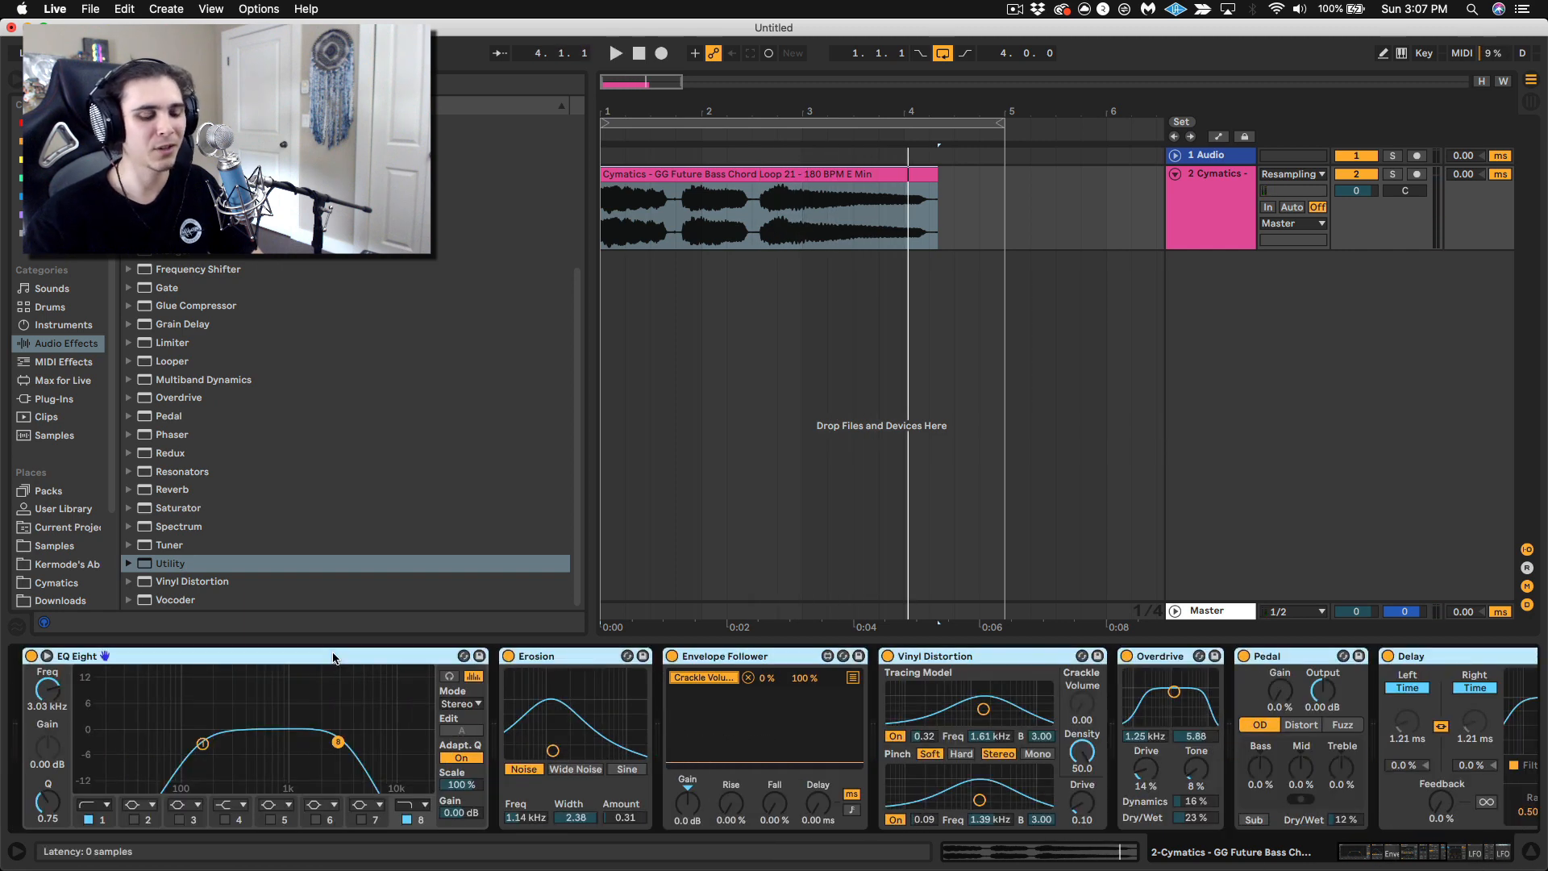
key(0)
key(space)
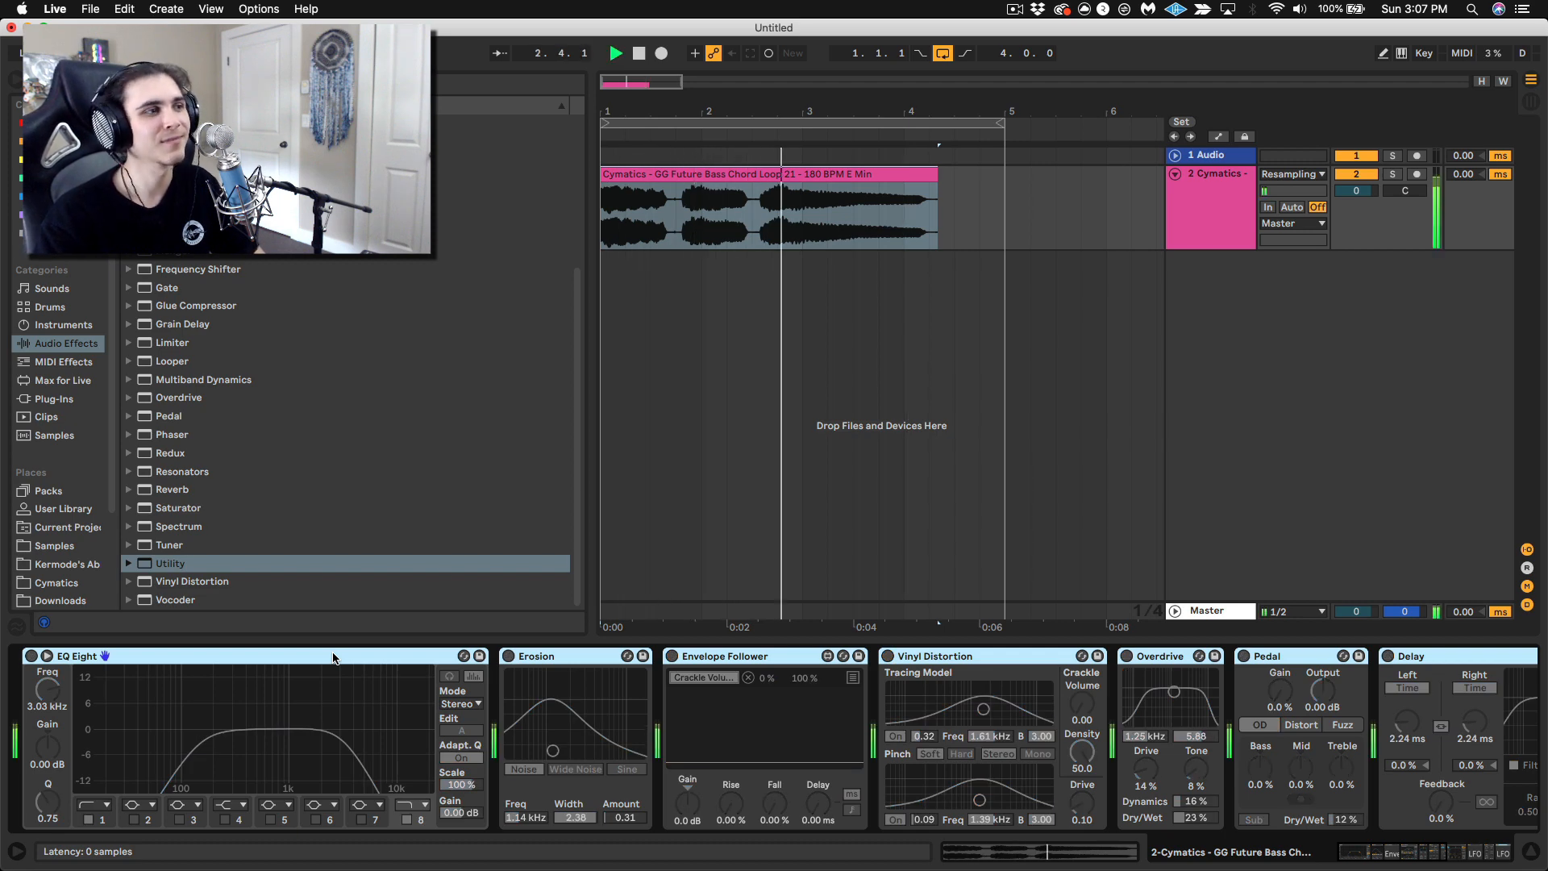
key(0)
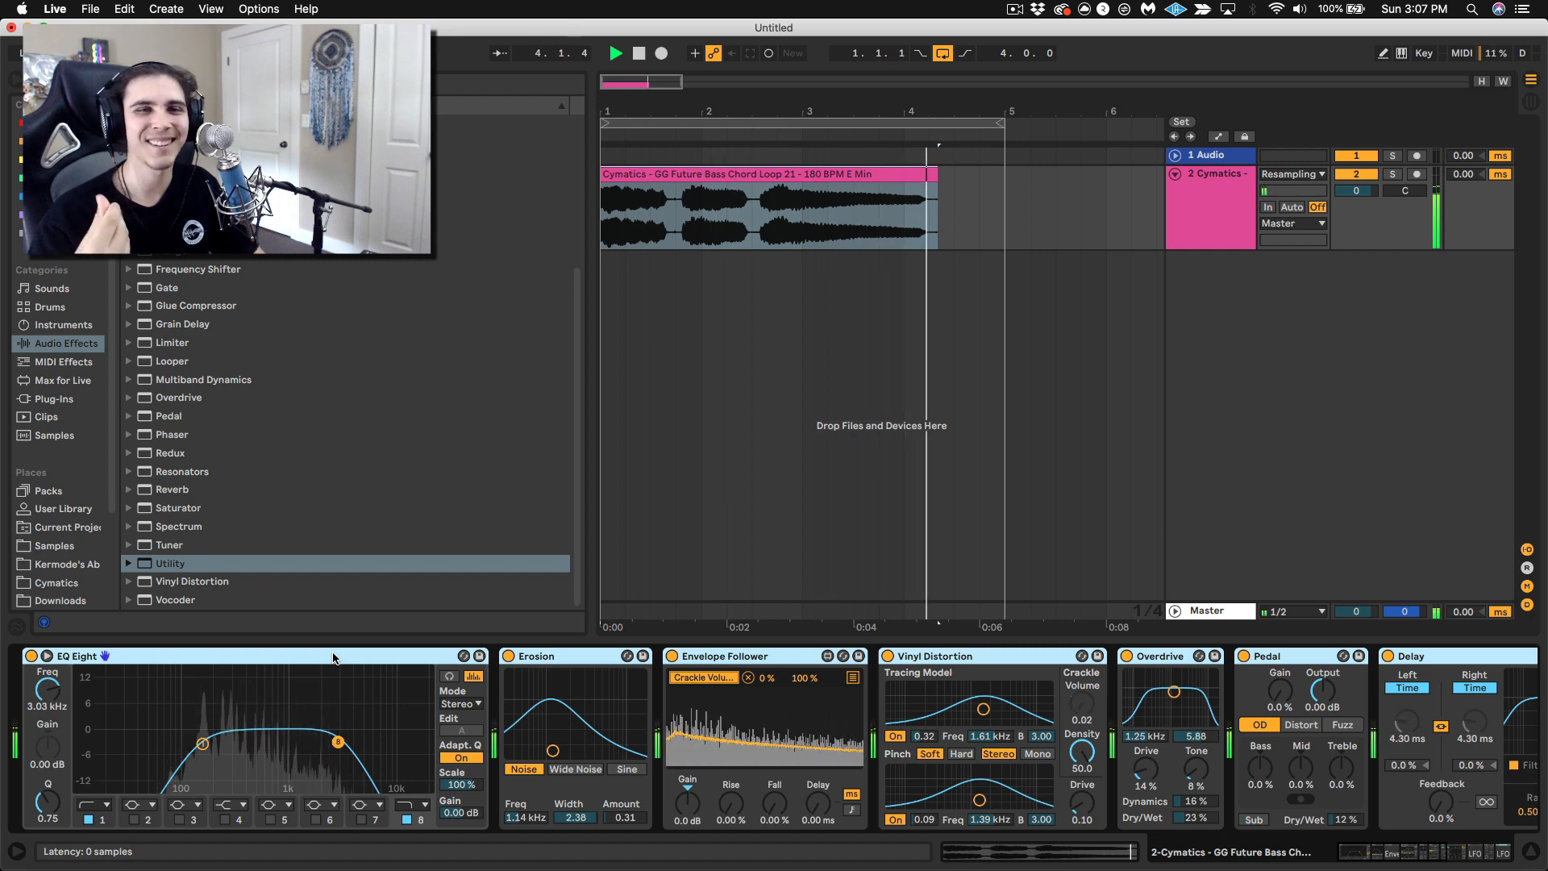
key(space)
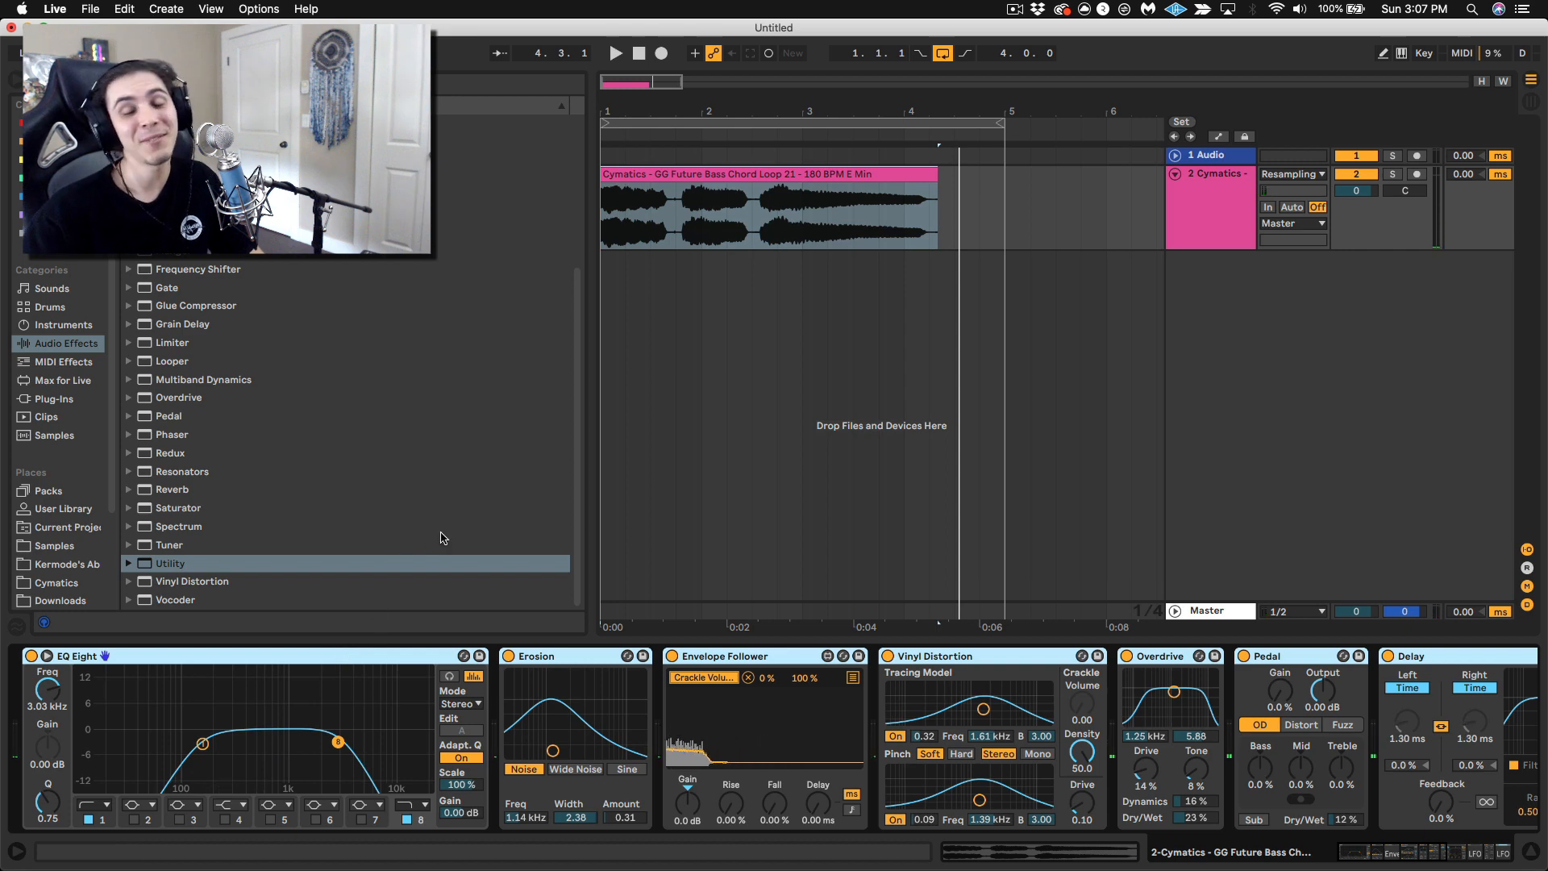
Replace the chord loop with the Just A Moment Lead 150 Em sample and move its start marker slightly earlier to 0 0 753.
click(32, 436)
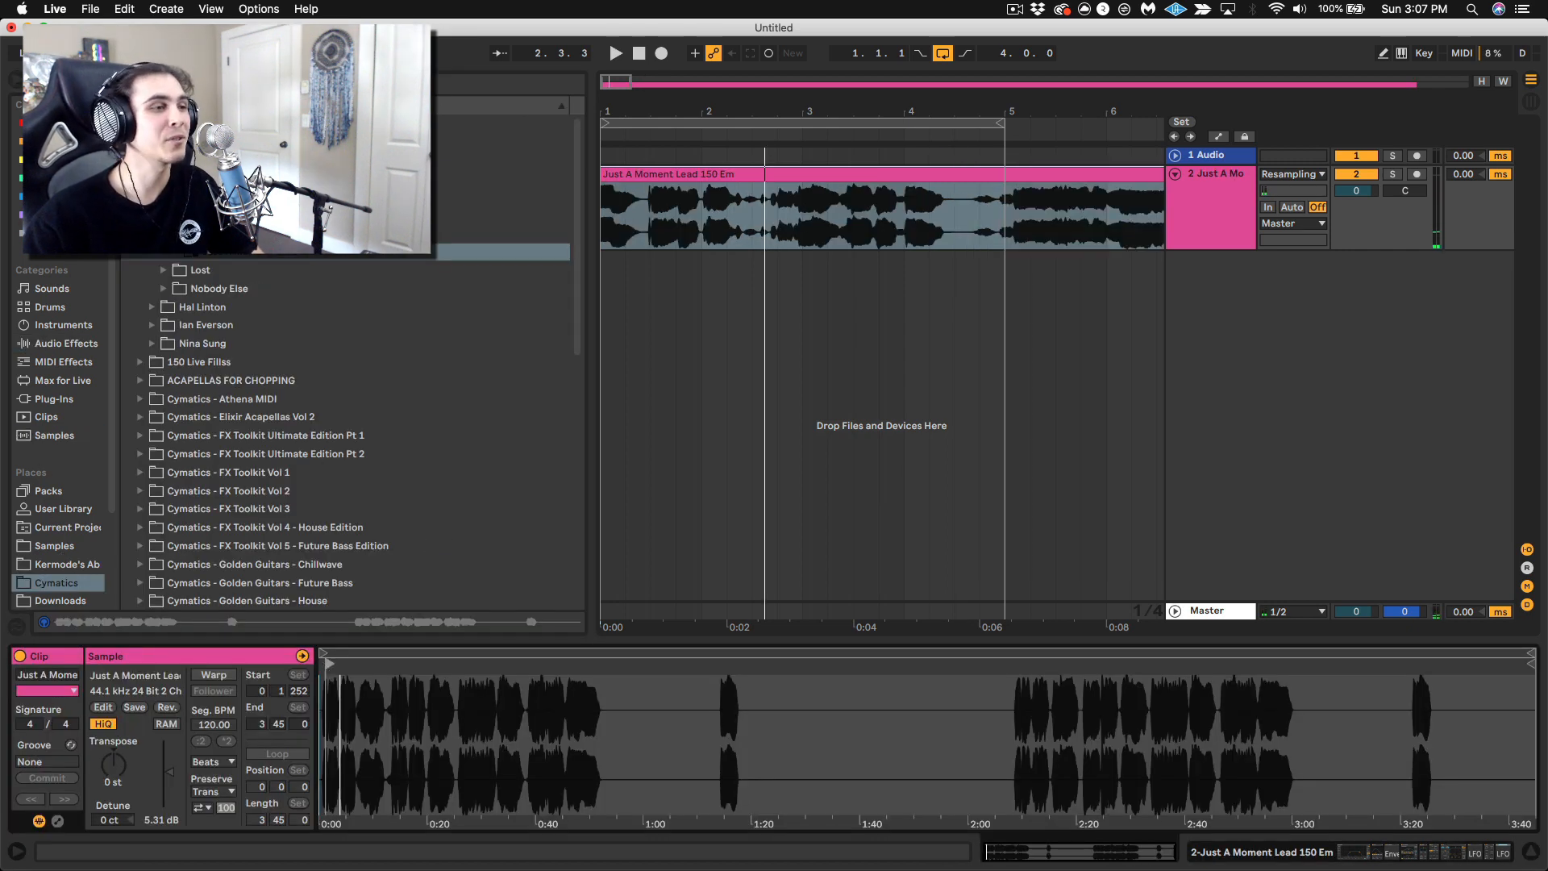
drag(324, 678, 324, 726)
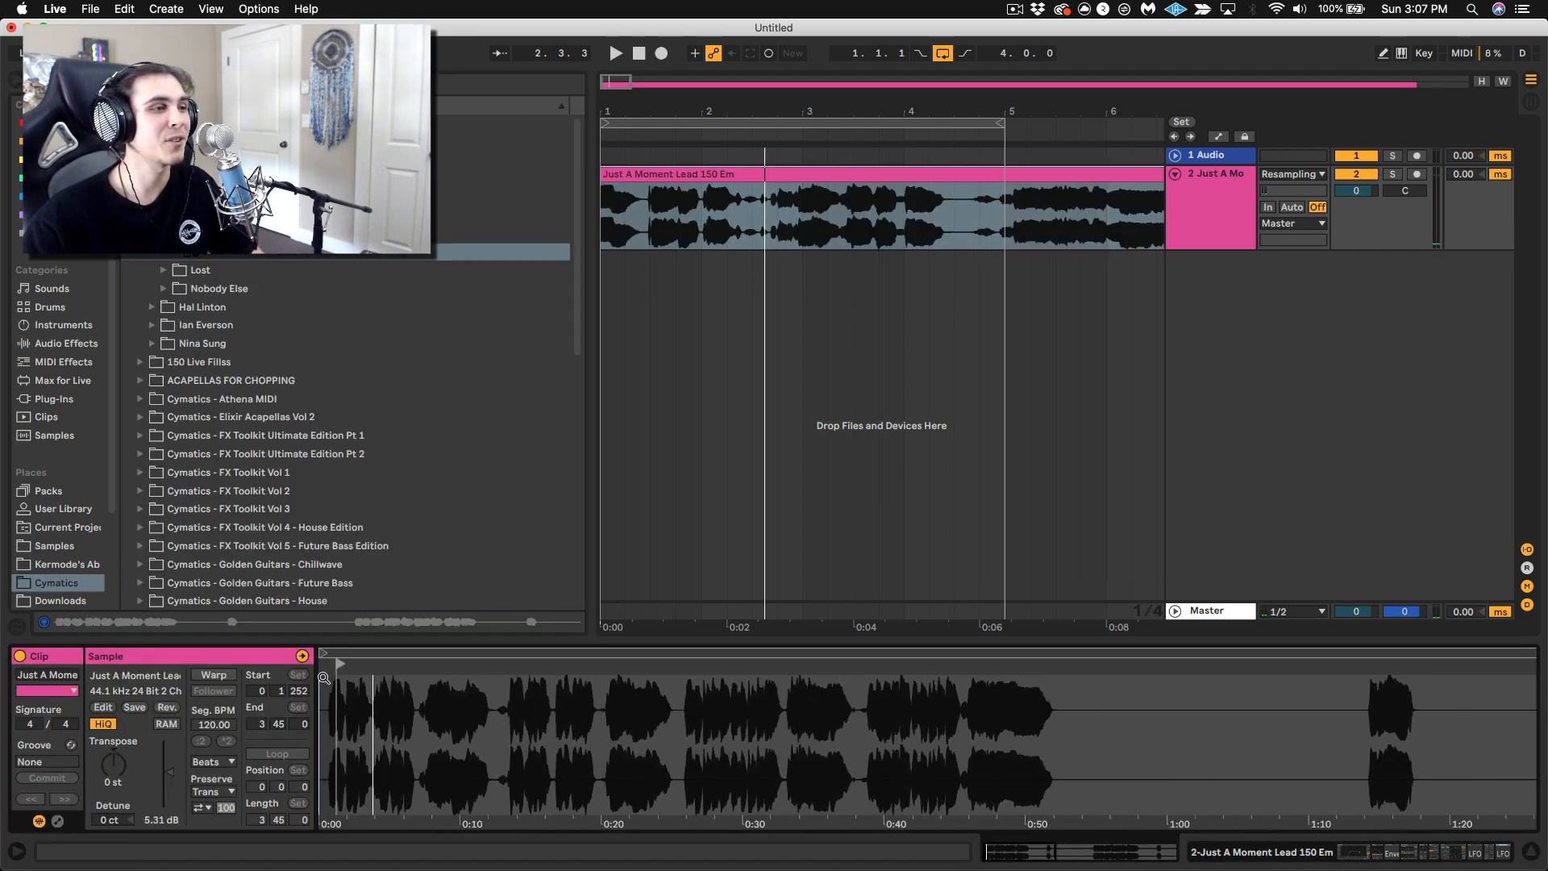
drag(339, 663, 333, 663)
key(space)
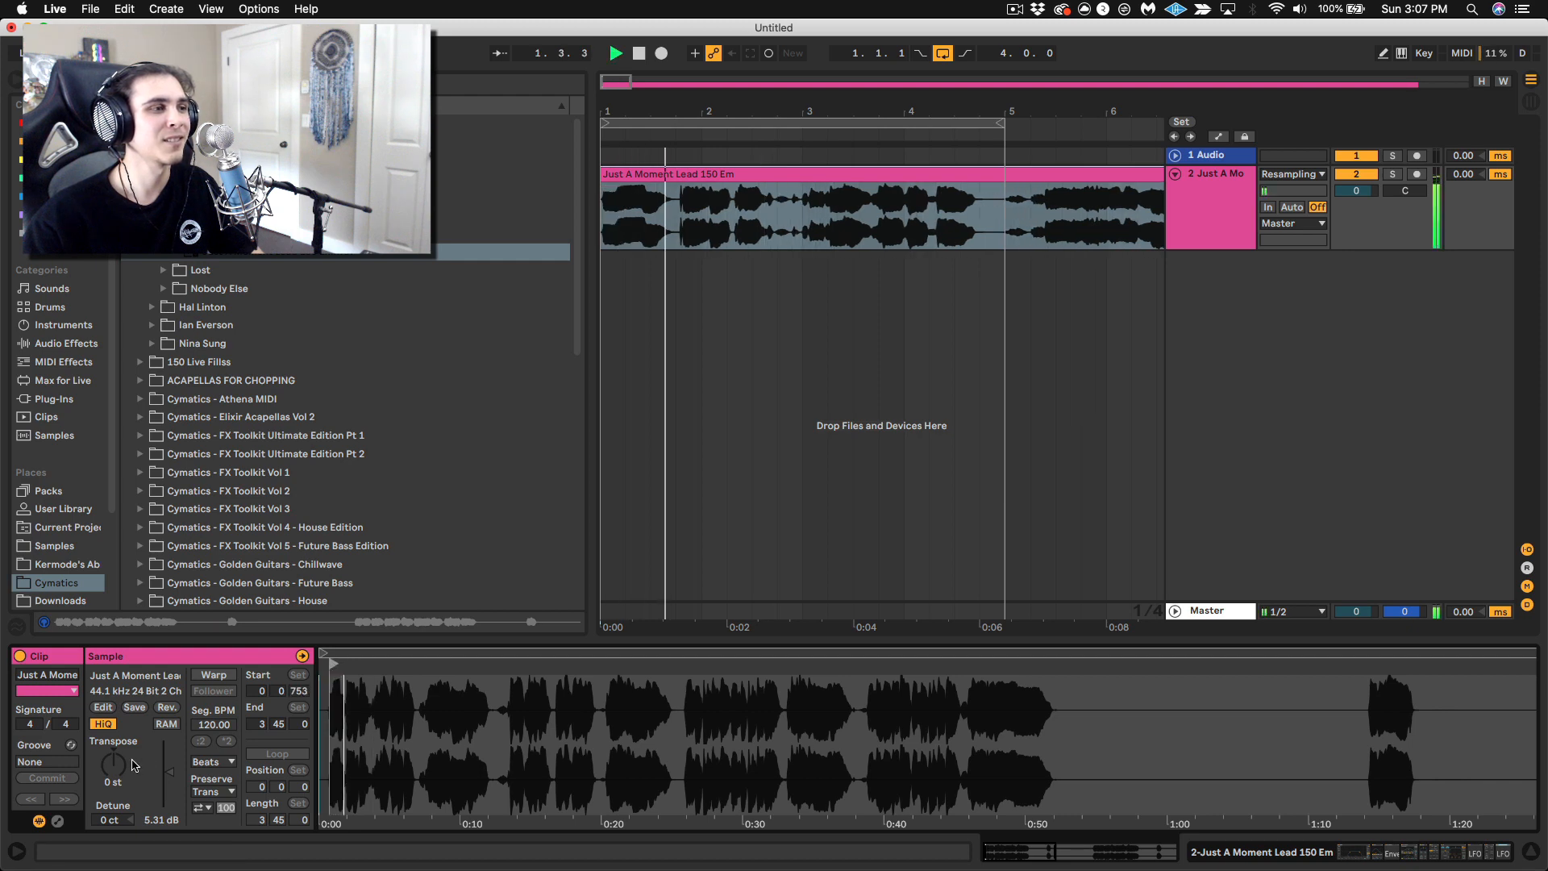
Try transposing the lead clip to 6 st during playback, reset it to 0 st, and play it again.
mouse_move(113, 765)
mouse_down()
mouse_move(113, 743)
mouse_move(113, 771)
mouse_up()
key(space)
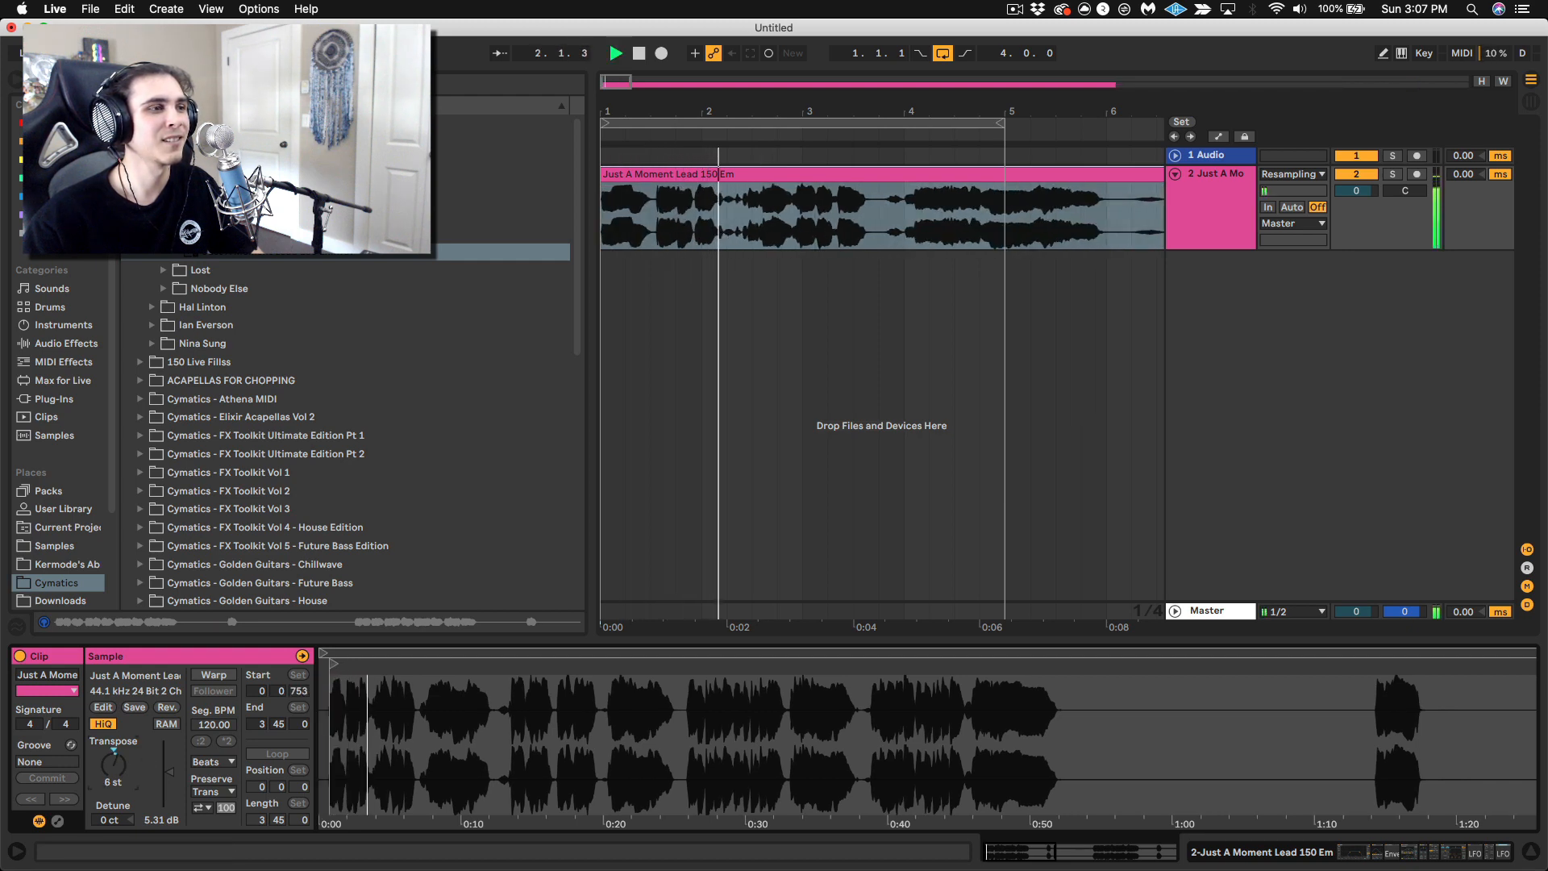
key(space)
double_click(116, 760)
key(space)
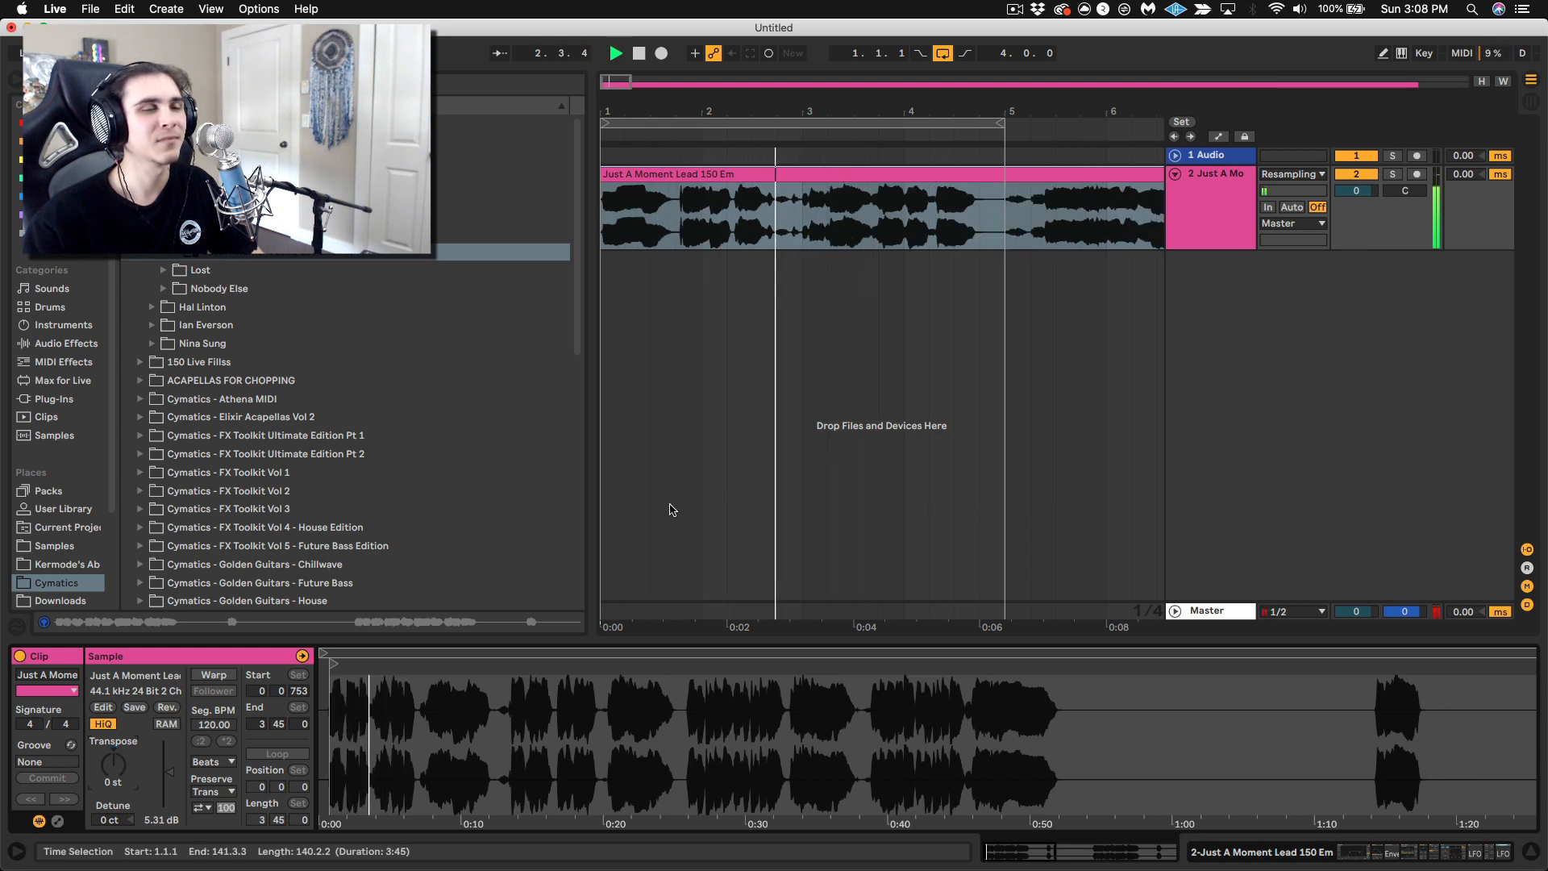
Stop playback and find the Cymatics - Piano Loop 1 - 128 BPM Cmin sample in the Cymatics library.
key(space)
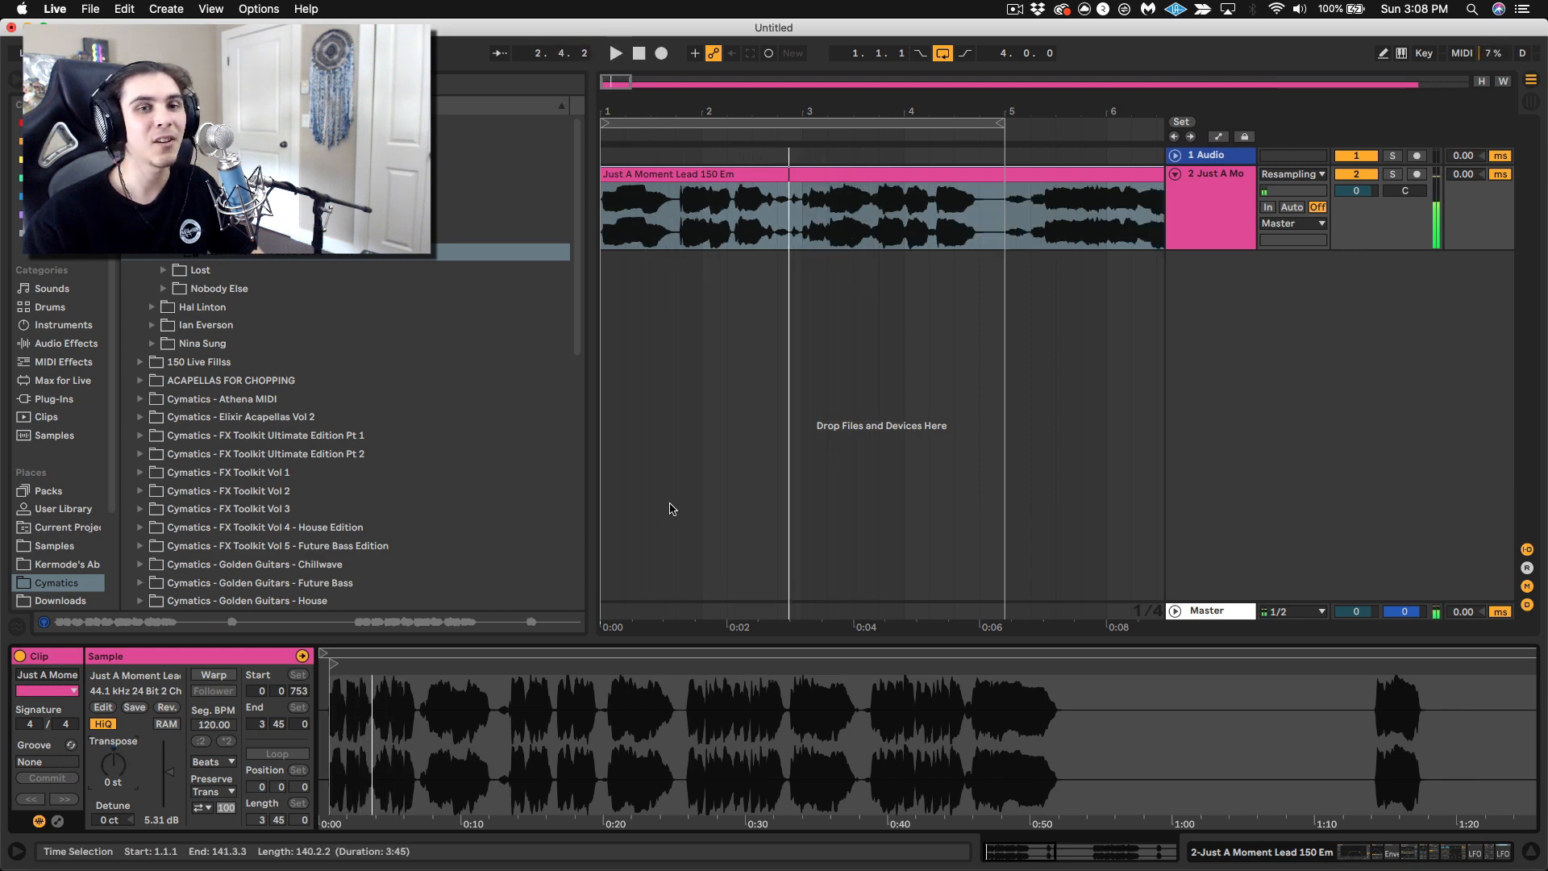
click(486, 84)
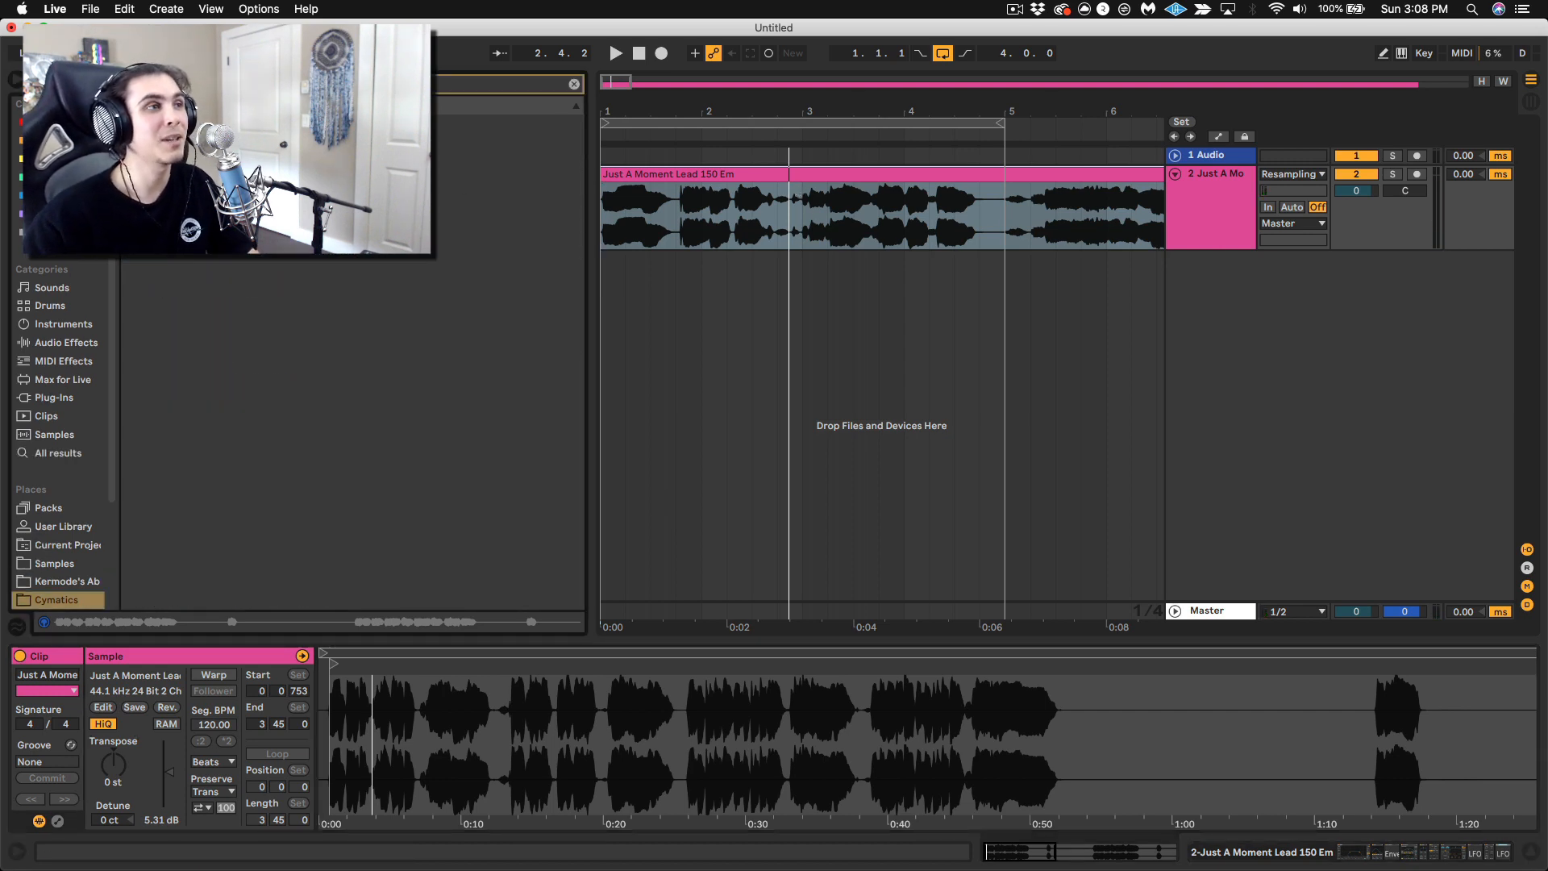
click(173, 142)
click(197, 215)
click(236, 234)
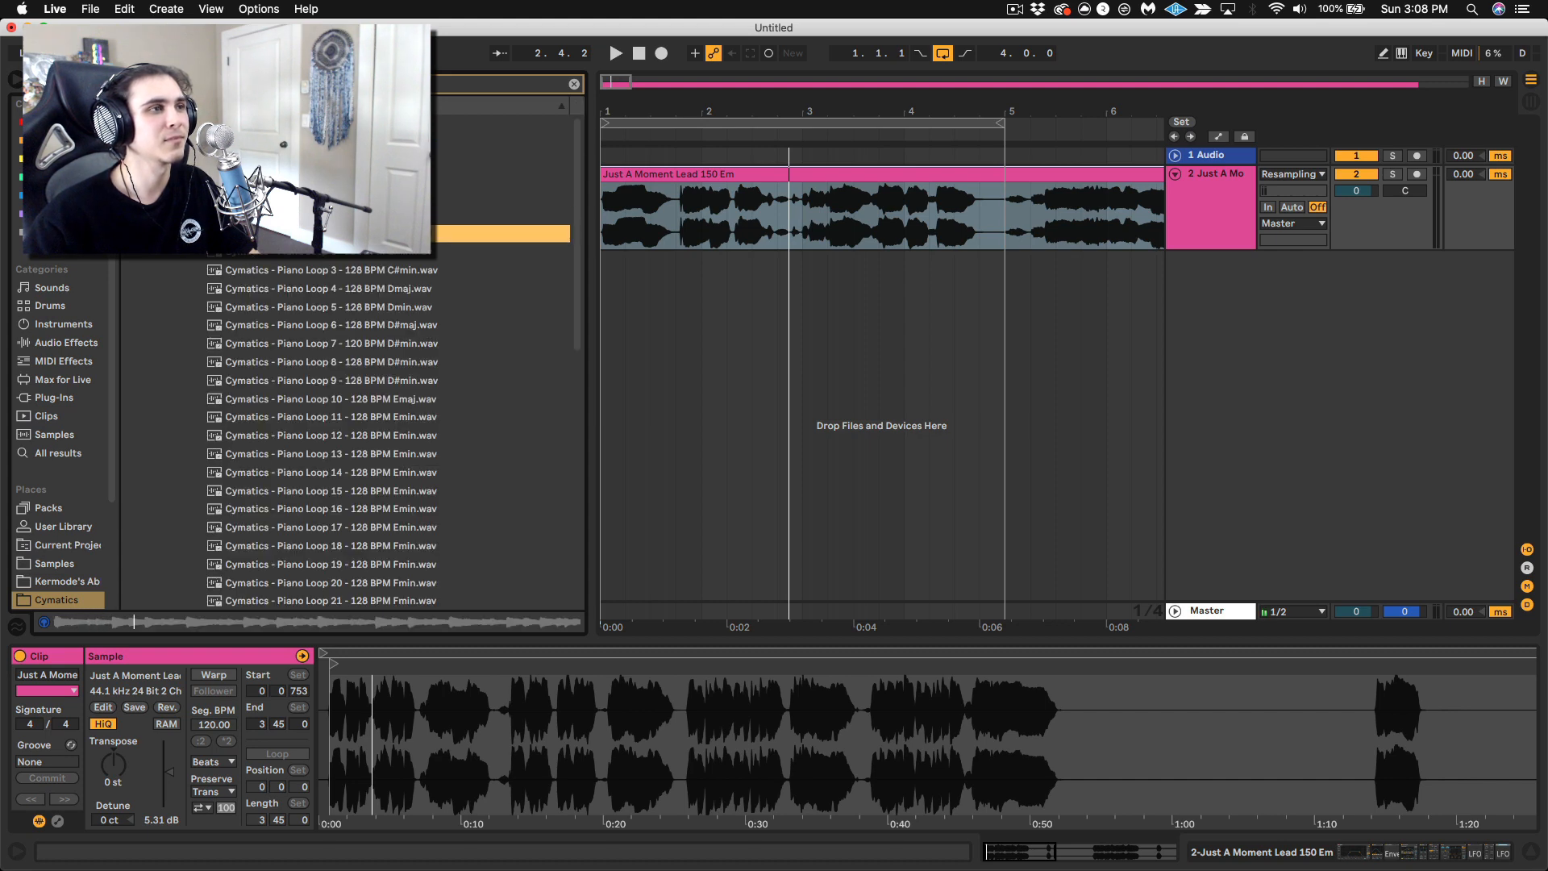
Place the piano loop at bar 1 of the Just A Moment track and play it with arrangement looping switched off.
drag(236, 234, 606, 221)
key(space)
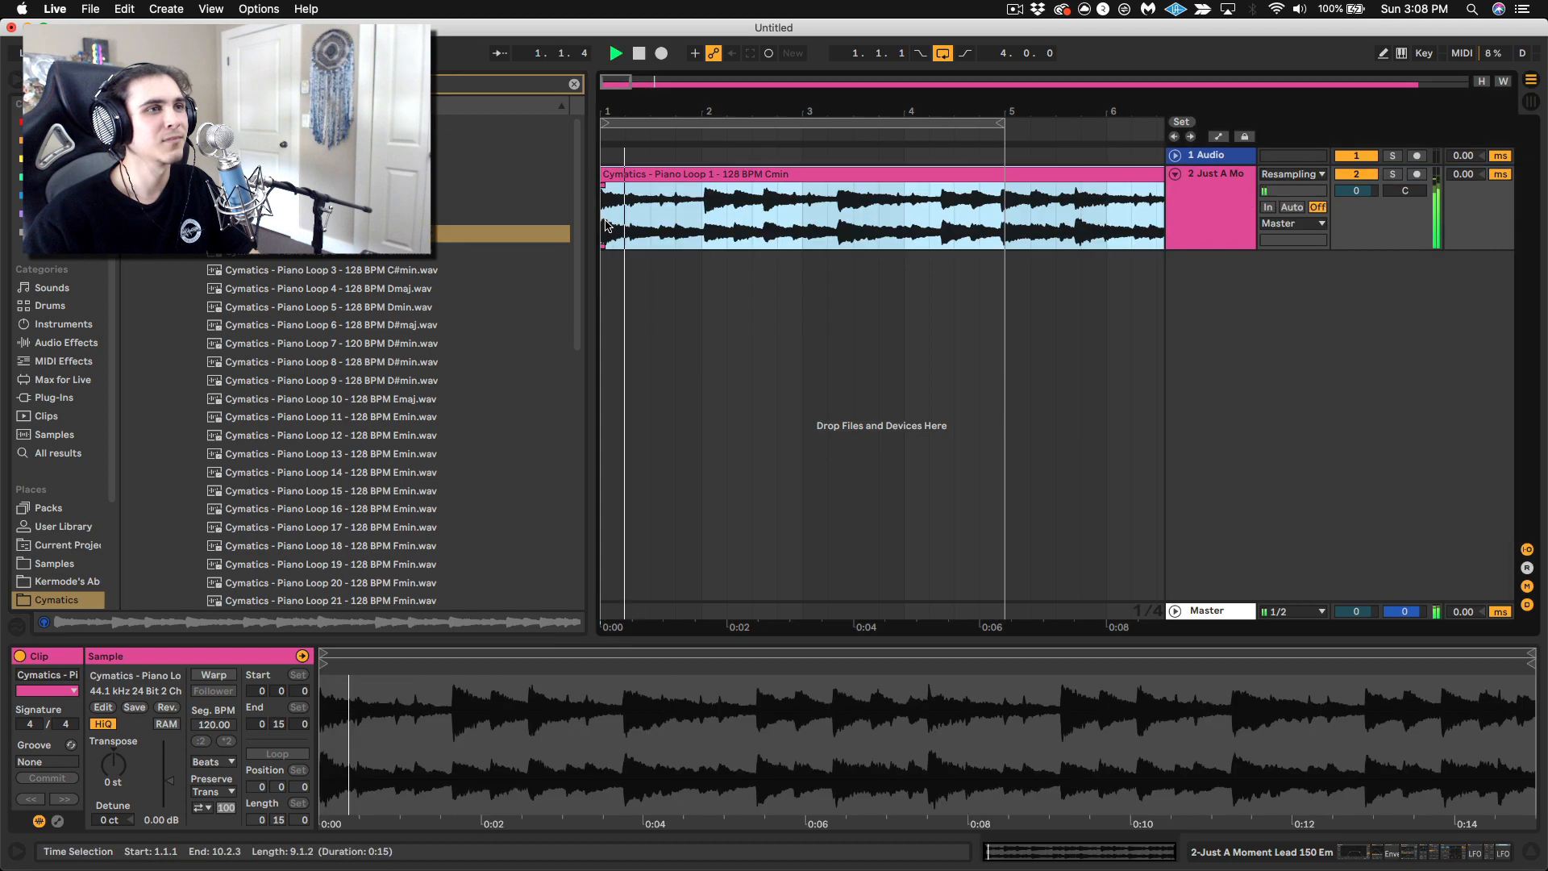
click(943, 53)
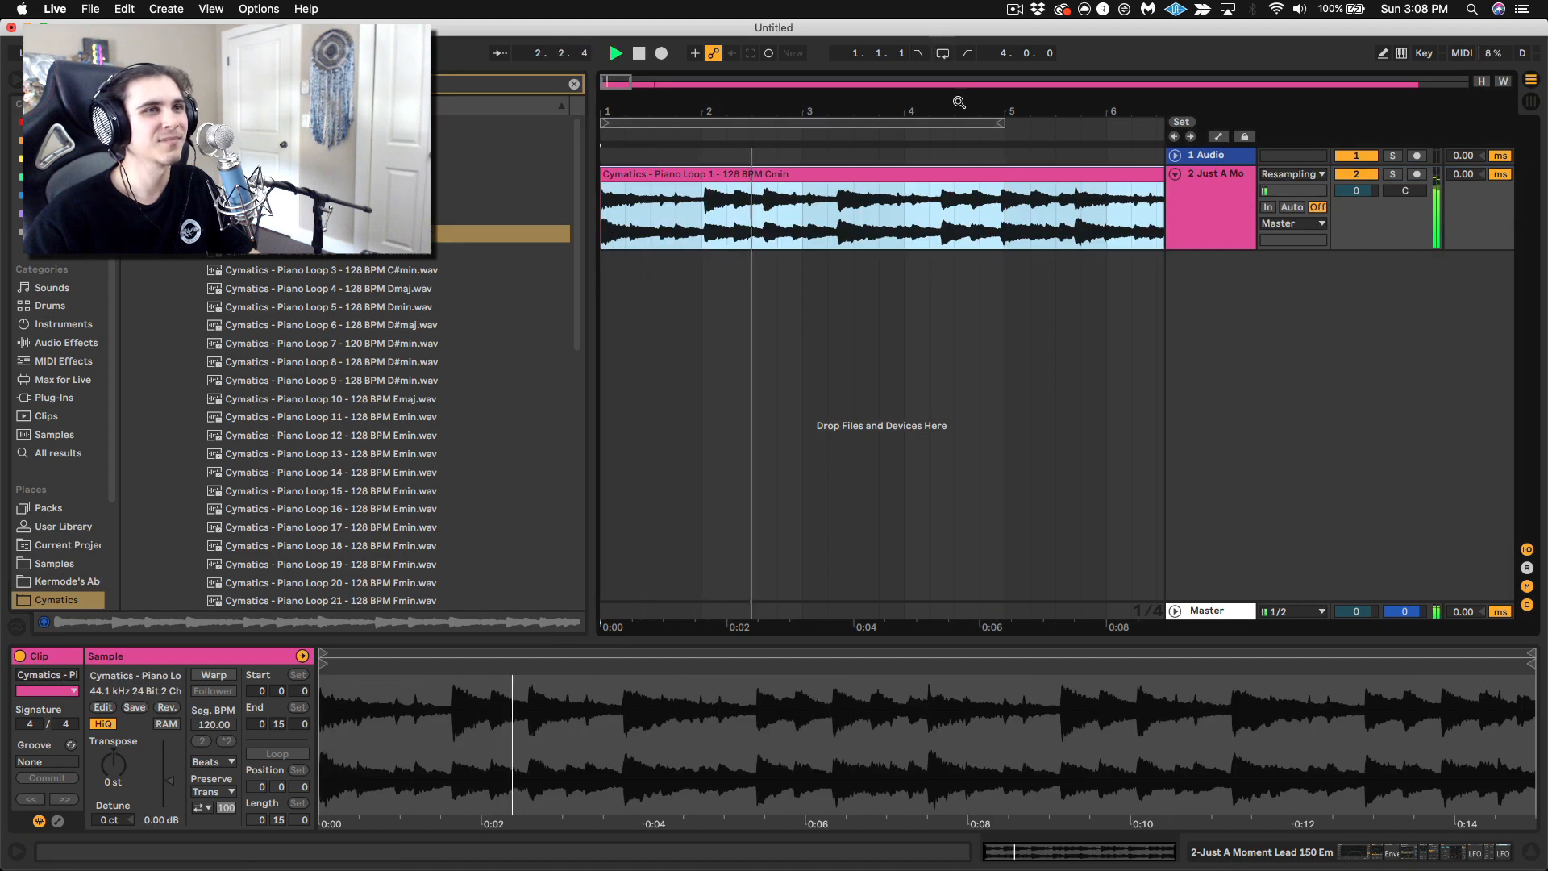
drag(919, 110, 811, 72)
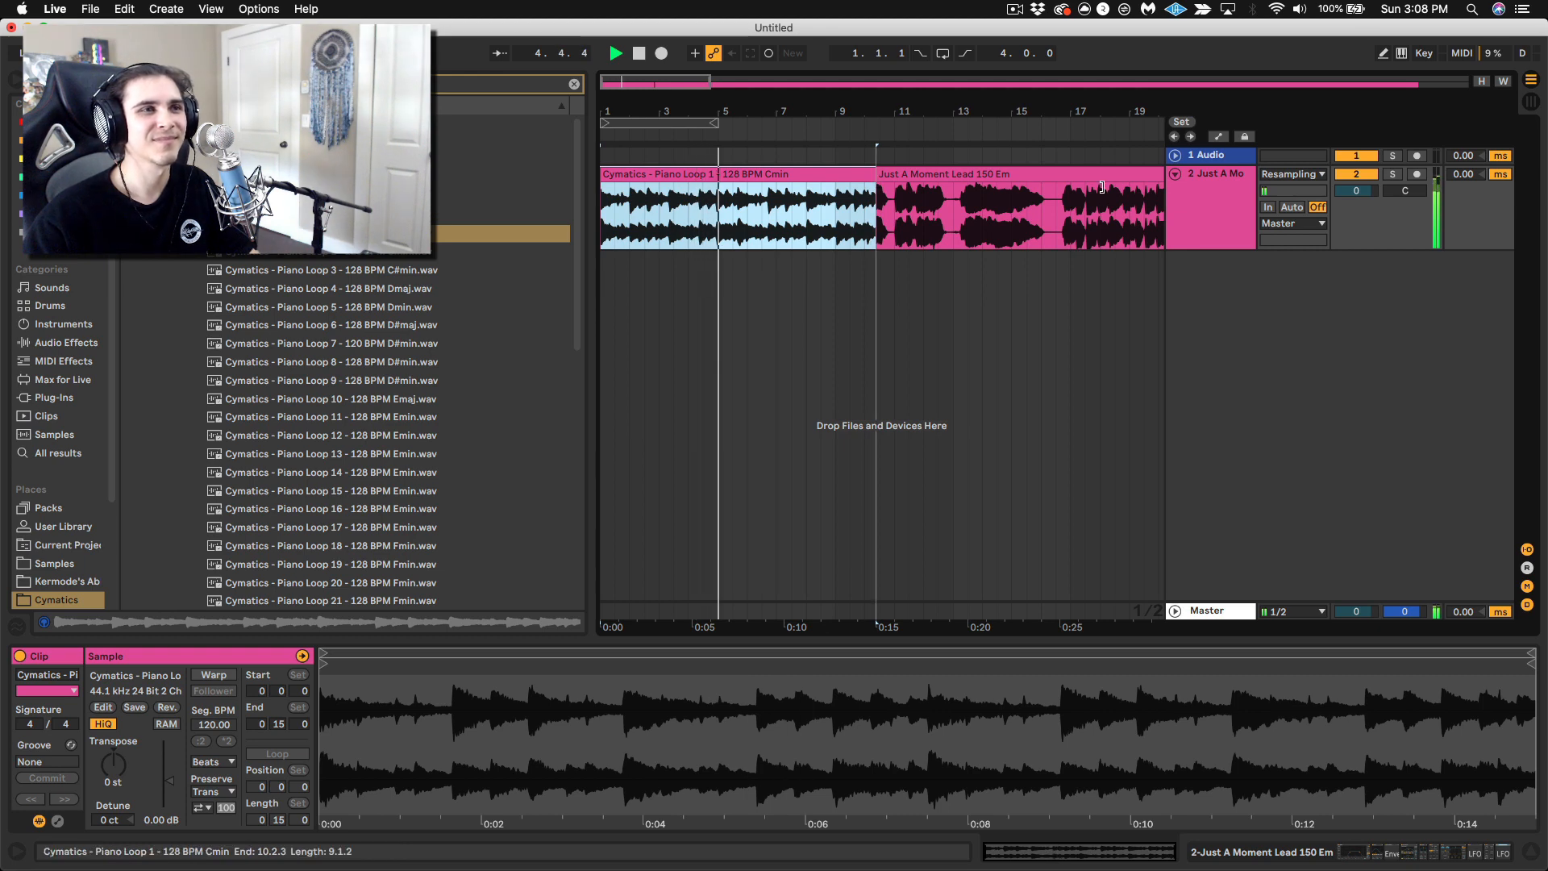
click(851, 194)
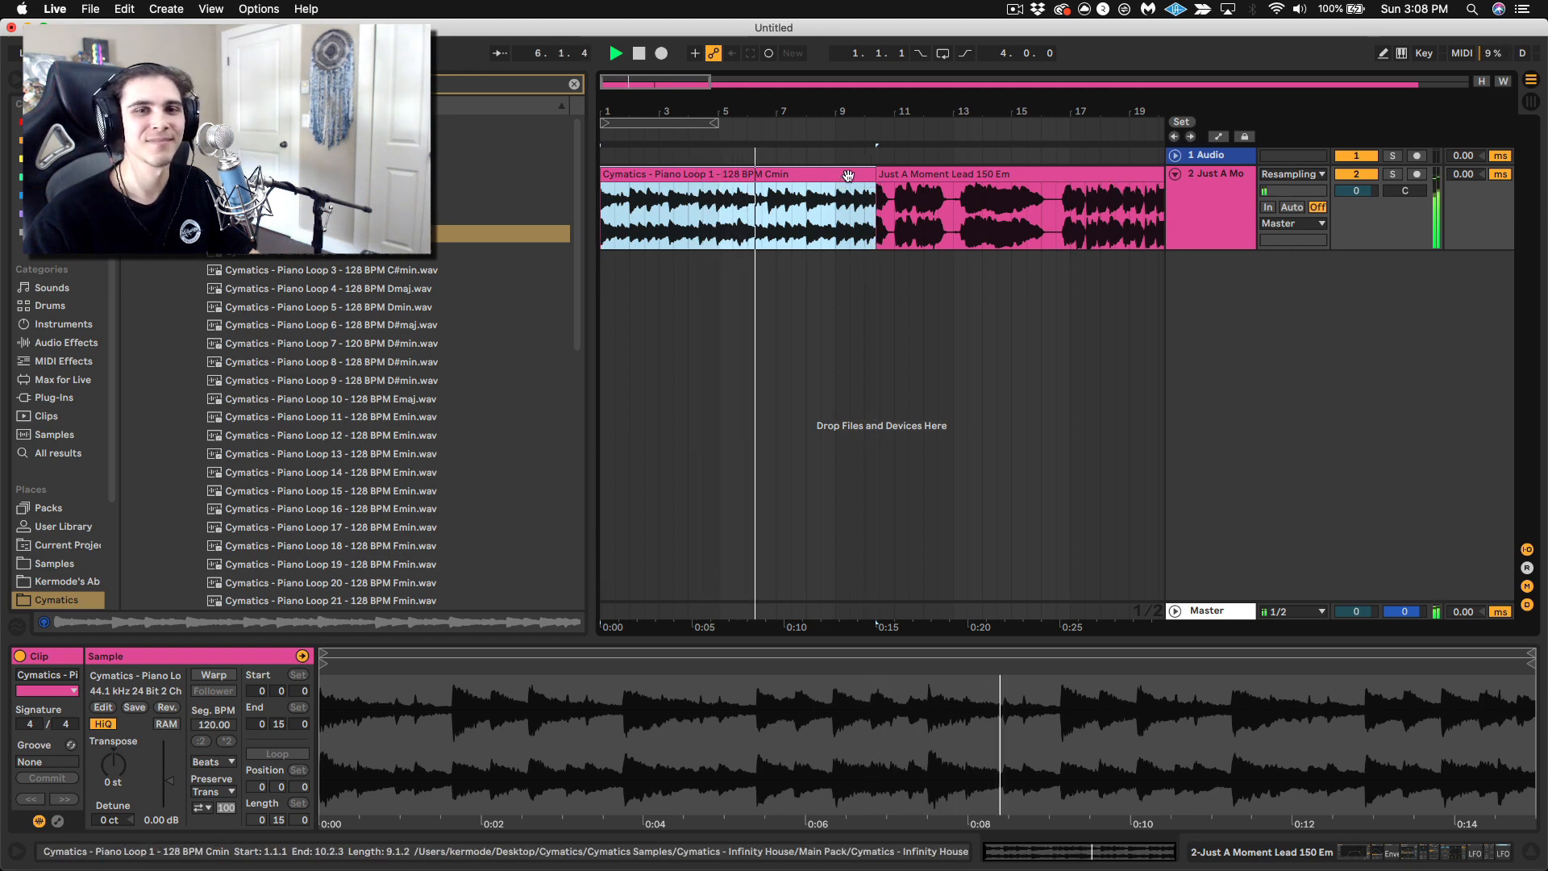